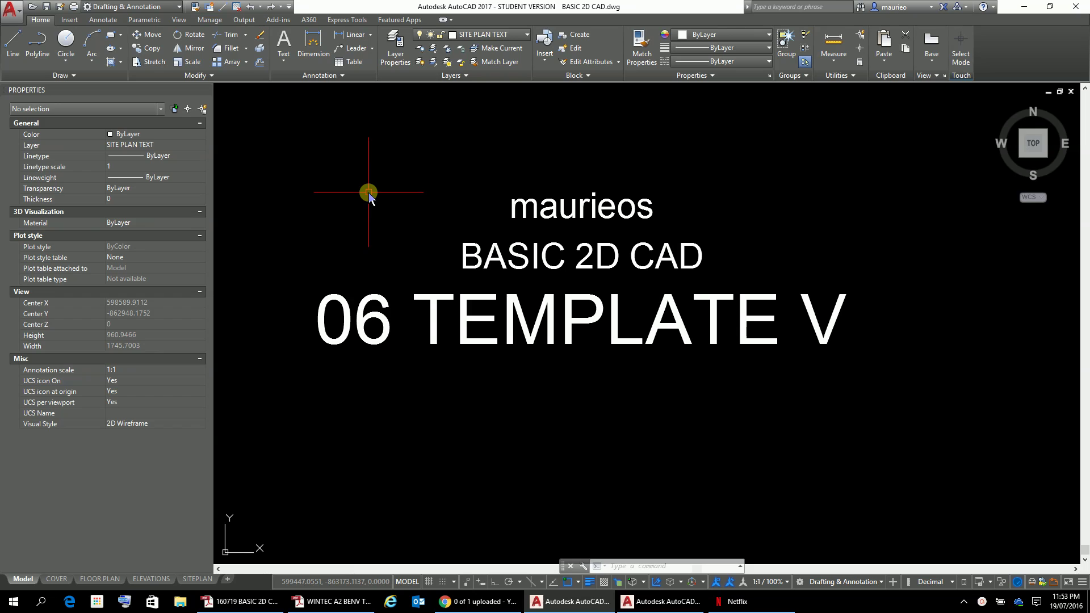
# Switch to BASIC 2D CAD VIDEO.dwg on its A2 LANDSCAPE layout and restore the AutoCAD window.
pyautogui.click(685, 607)
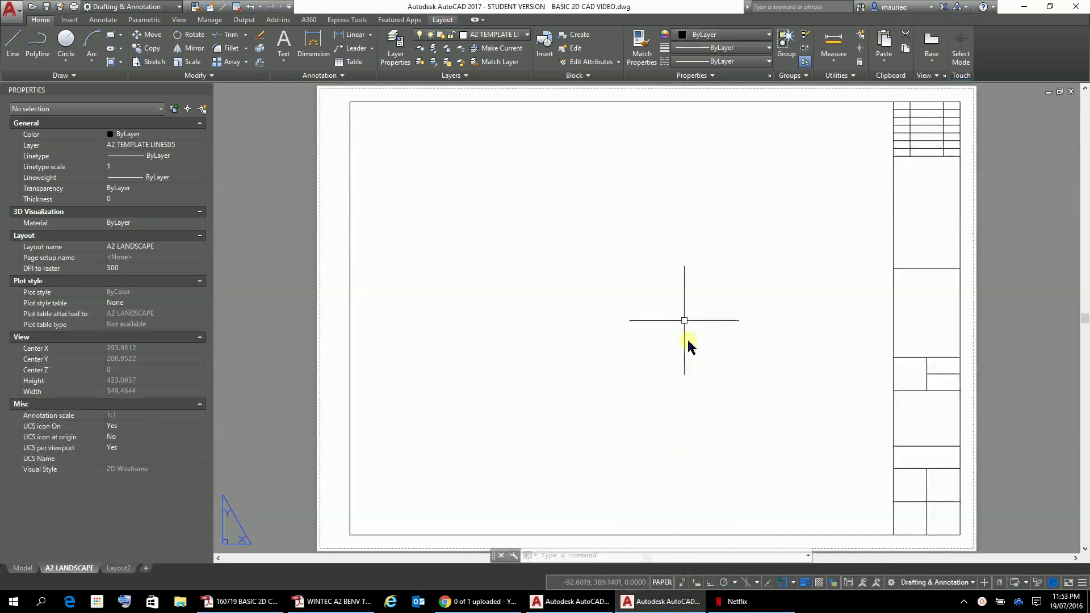
pyautogui.click(1049, 7)
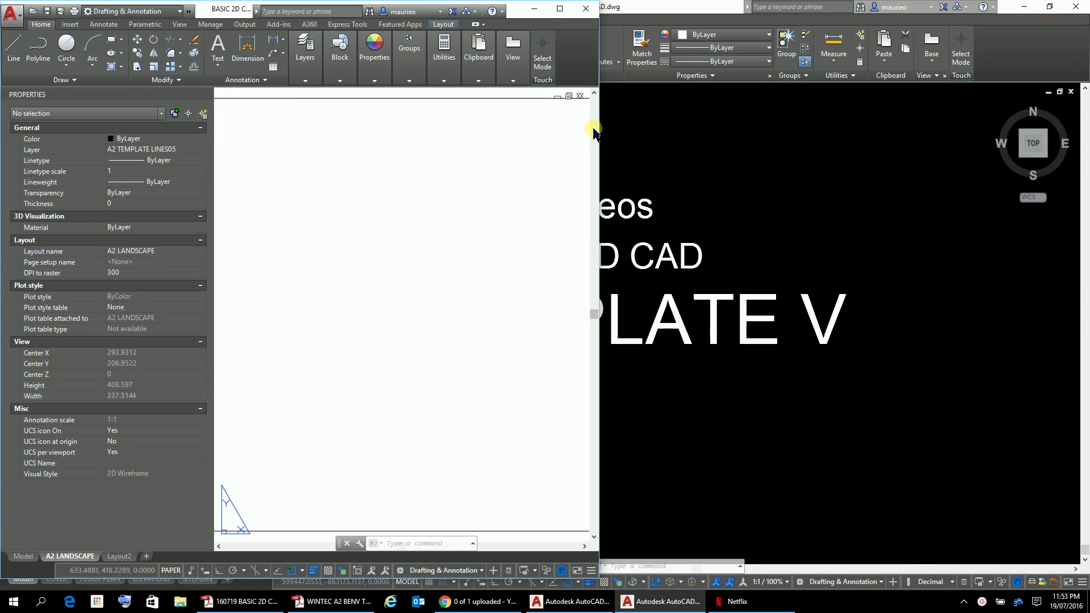
# Zoom in on the title block, then bring the Wintec A2 template PDF forward in Acrobat.
pyautogui.scroll(-5, 512, 183)
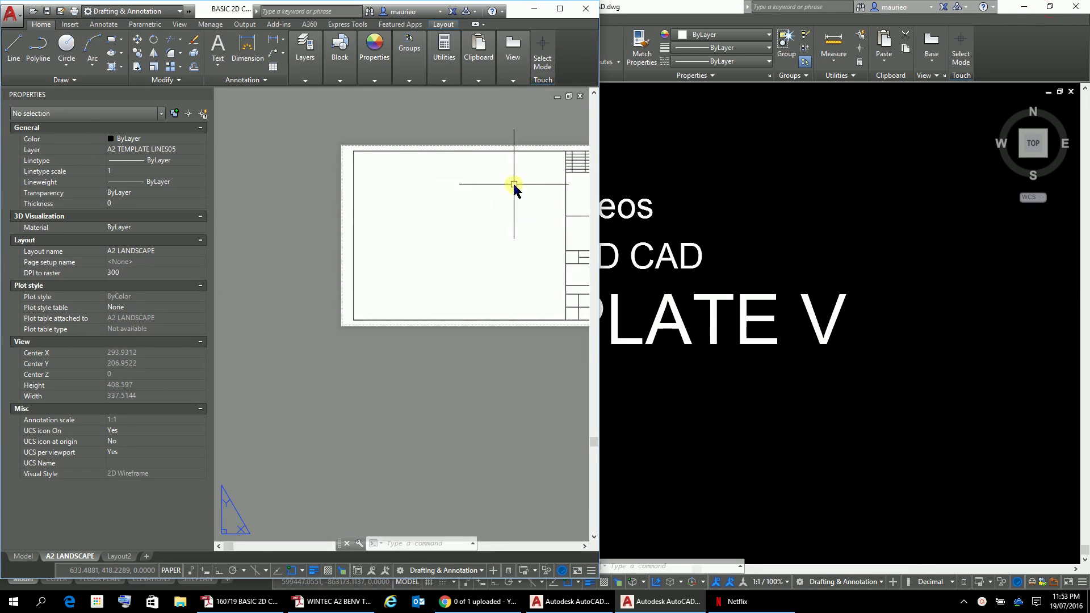
pyautogui.scroll(6, 513, 191)
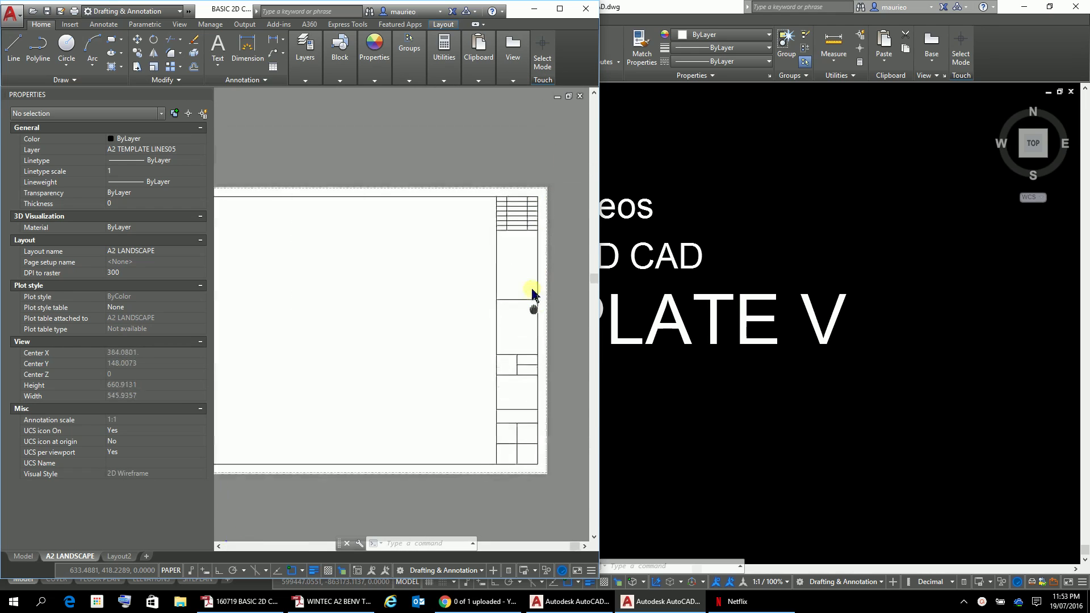
pyautogui.scroll(4, 509, 237)
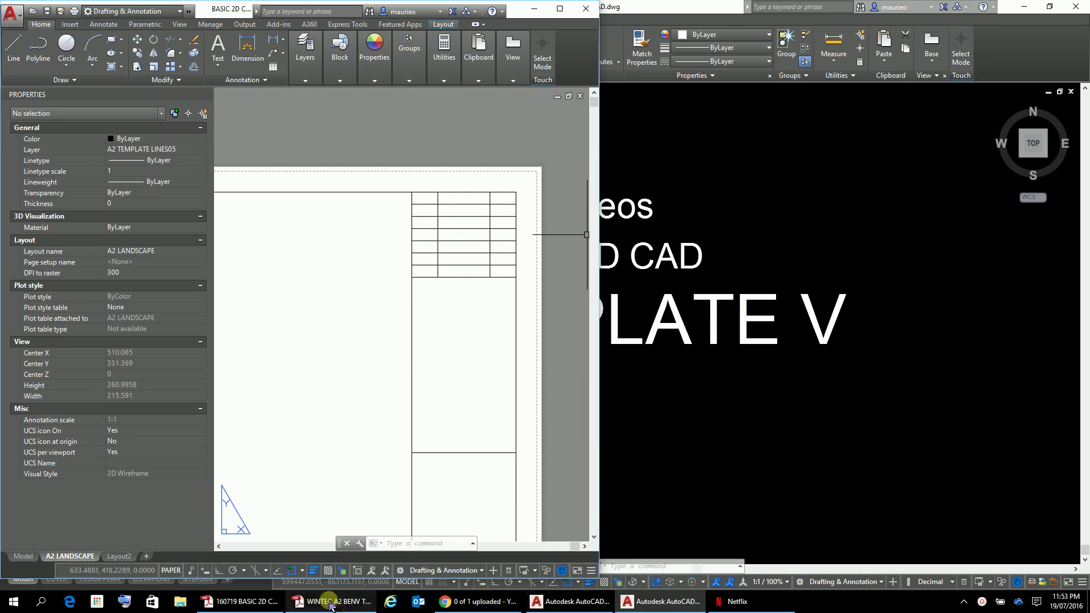
pyautogui.moveTo(330, 605)
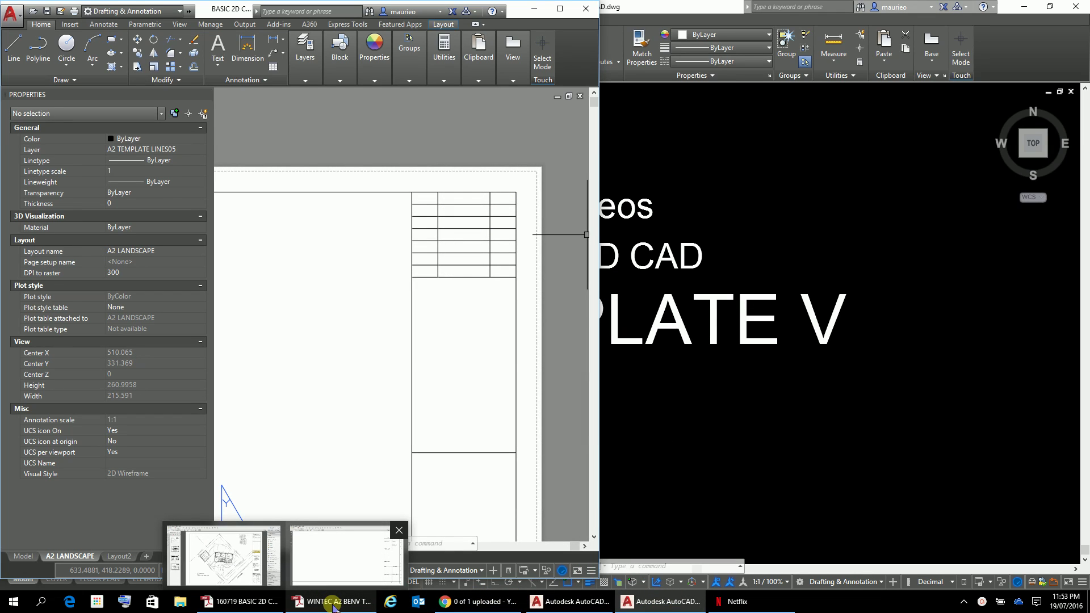
pyautogui.click(346, 553)
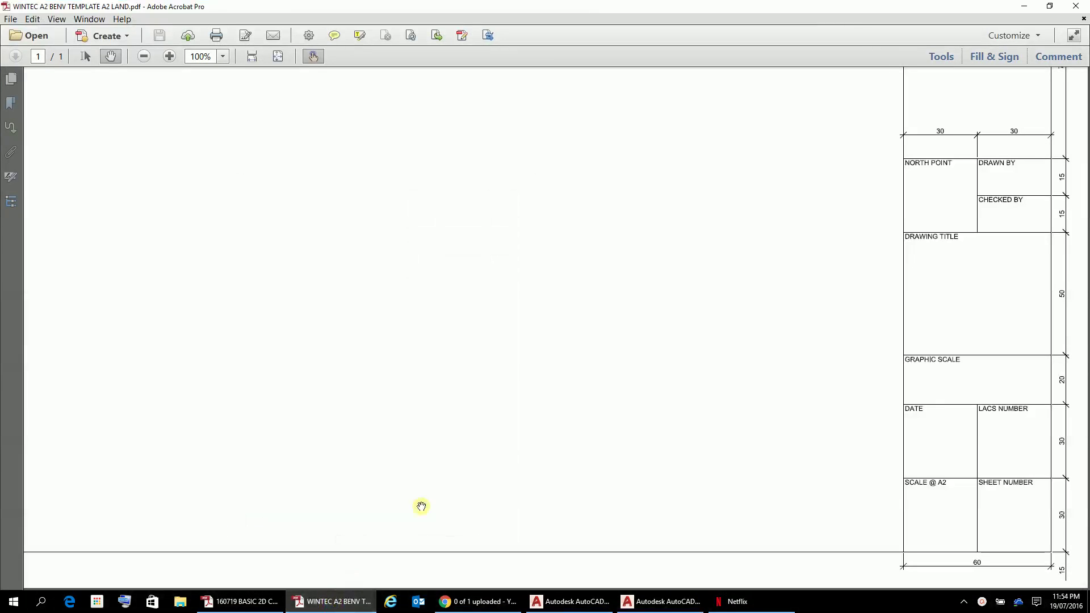
# Dock the Wintec PDF beside AutoCAD at 100% on the REVISIONS and NOTES area, then maximize AutoCAD.
pyautogui.click(1050, 5)
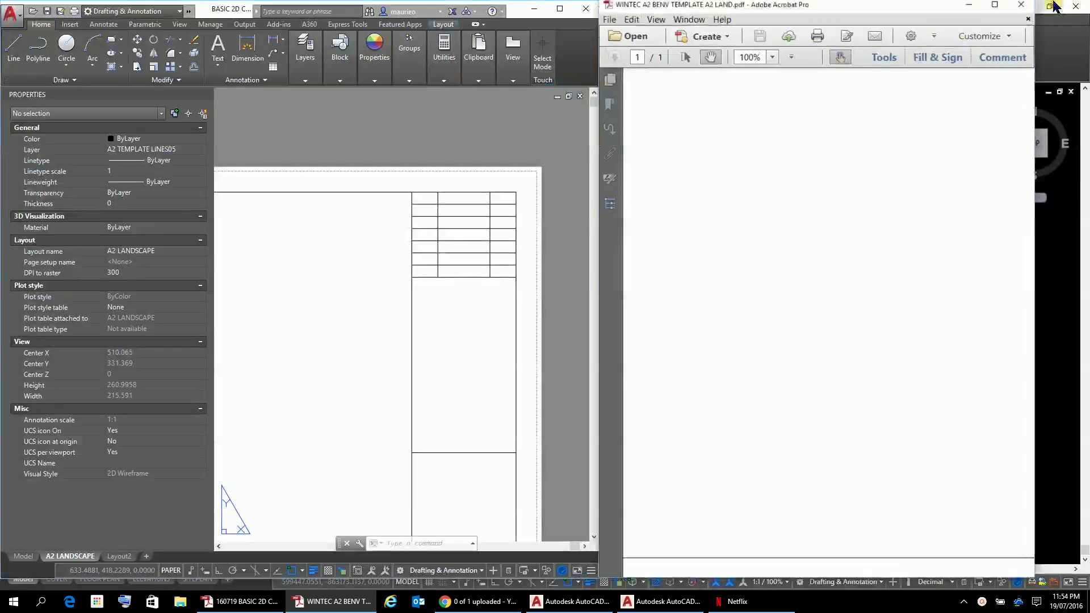
pyautogui.moveTo(853, 239); pyautogui.dragTo(852, 274)
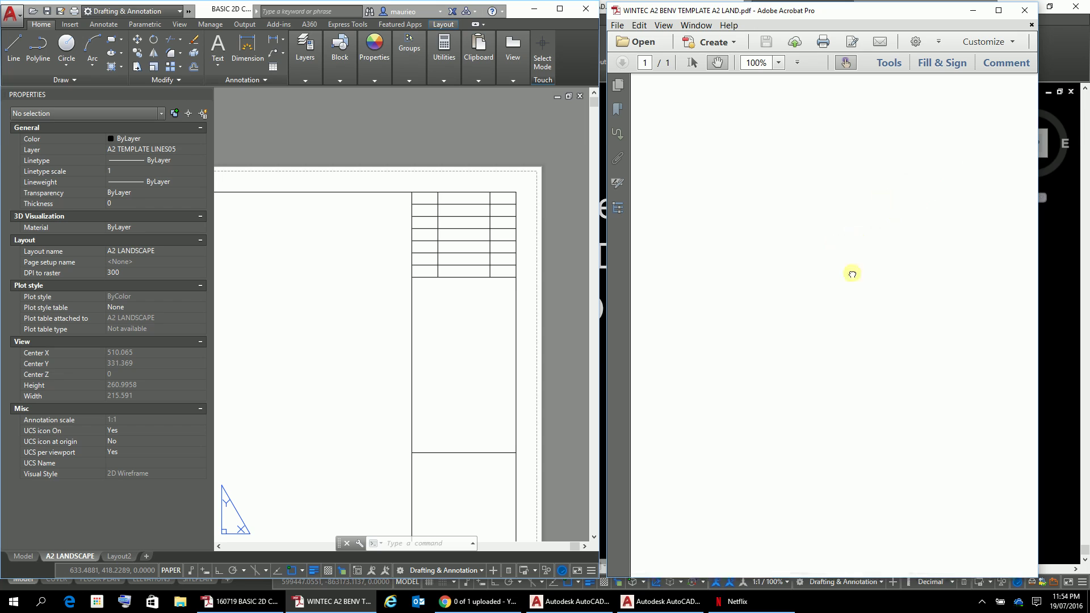
pyautogui.click(780, 63)
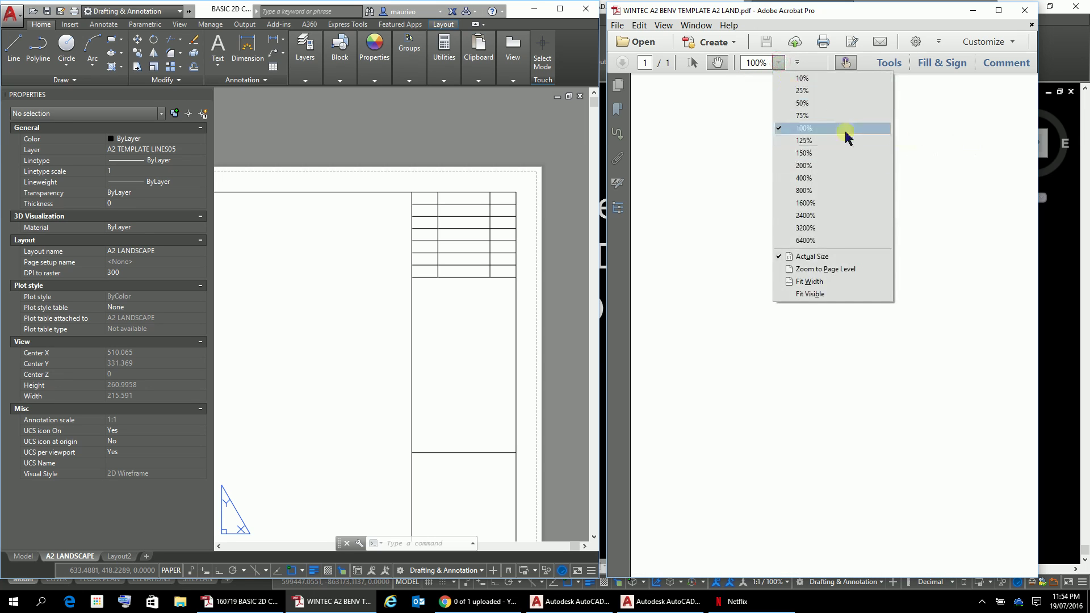
pyautogui.click(805, 89)
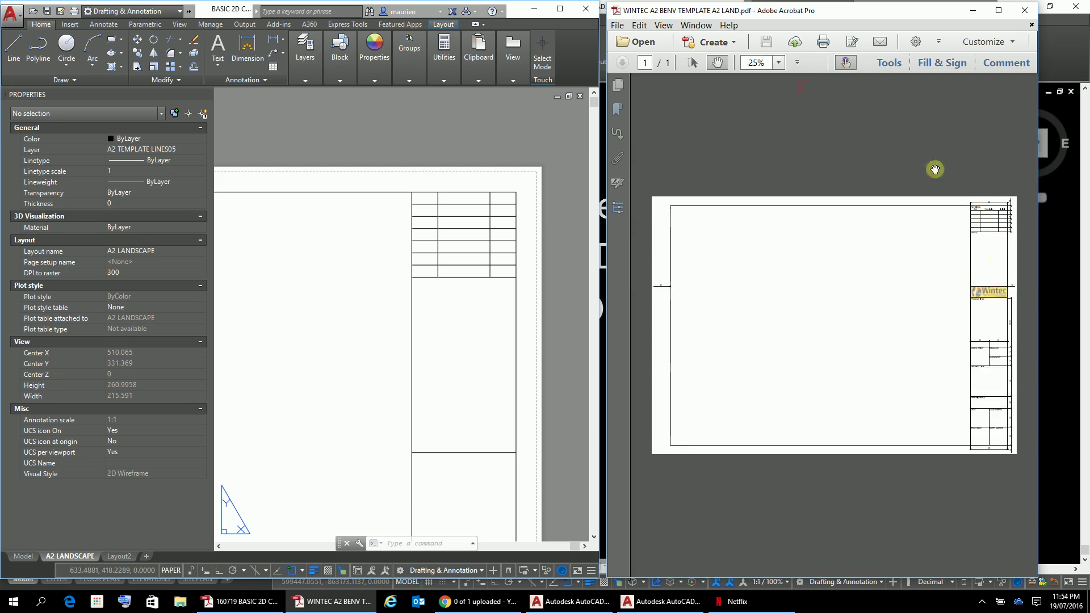
pyautogui.click(778, 63)
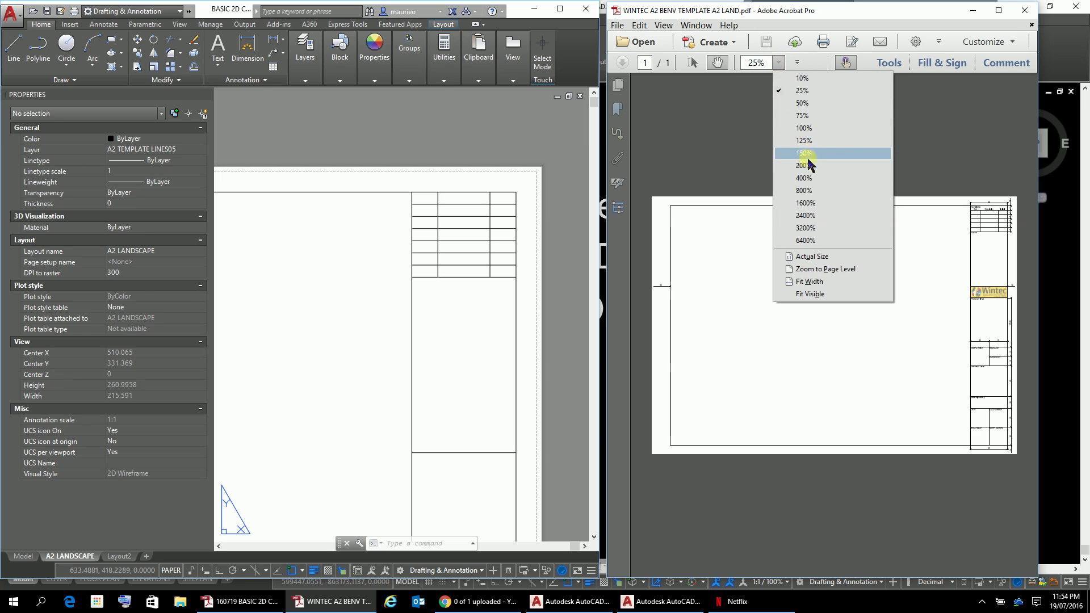
pyautogui.click(803, 130)
pyautogui.moveTo(834, 214); pyautogui.dragTo(764, 236)
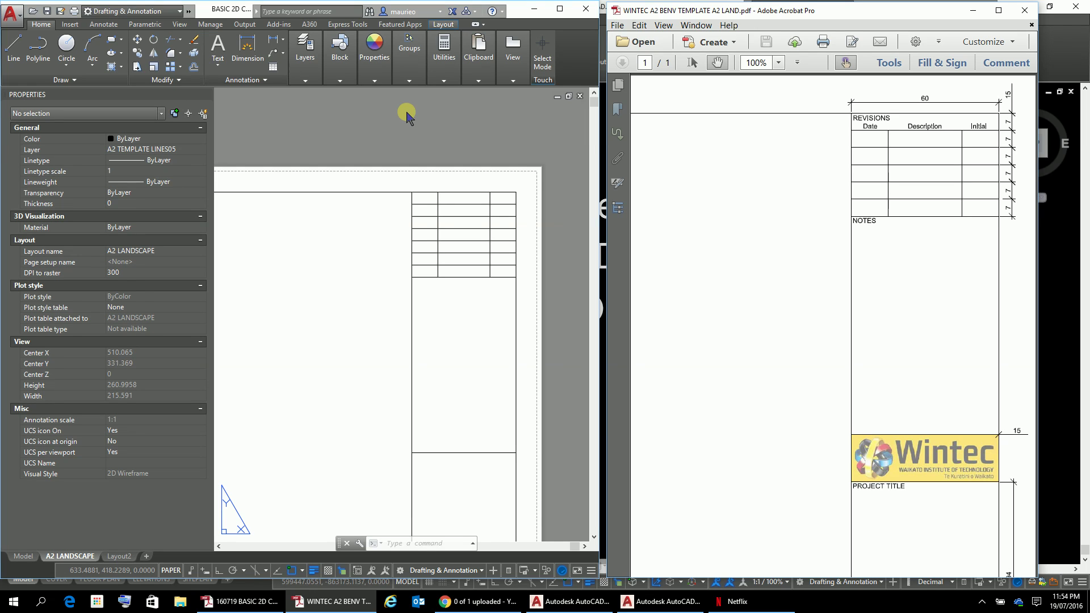
pyautogui.click(559, 9)
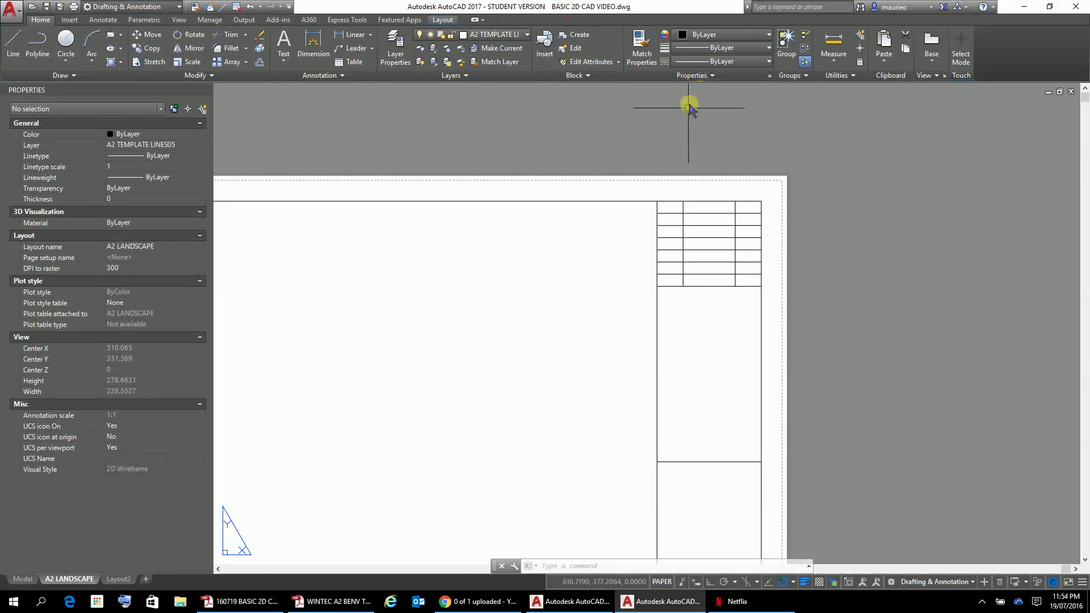
# Add a new layer named A2 TEMPLATE TEXT and set it as the current layer.
pyautogui.click(395, 44)
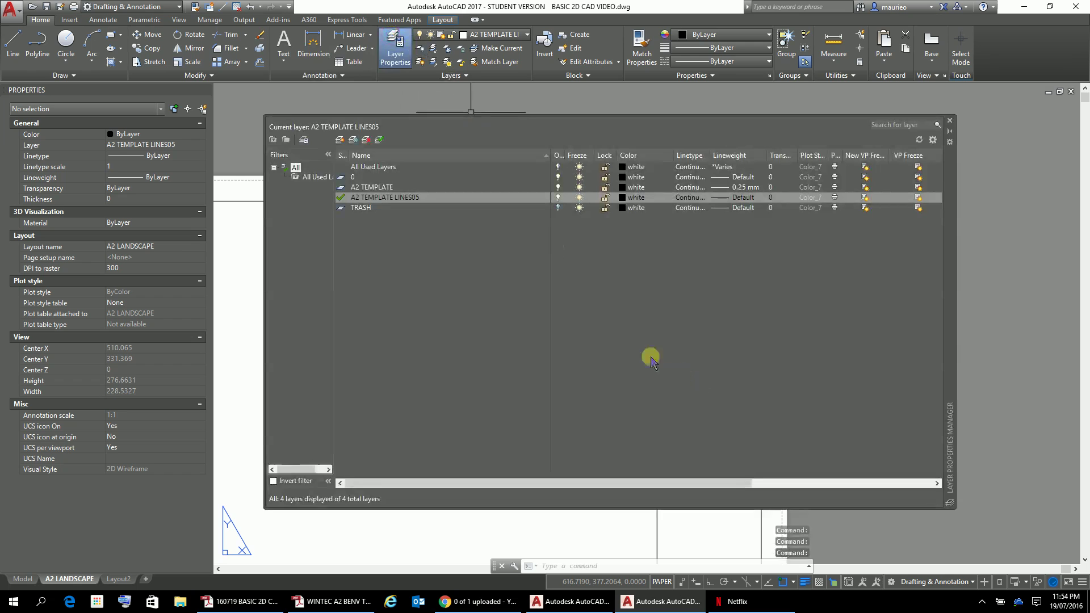
pyautogui.click(339, 139)
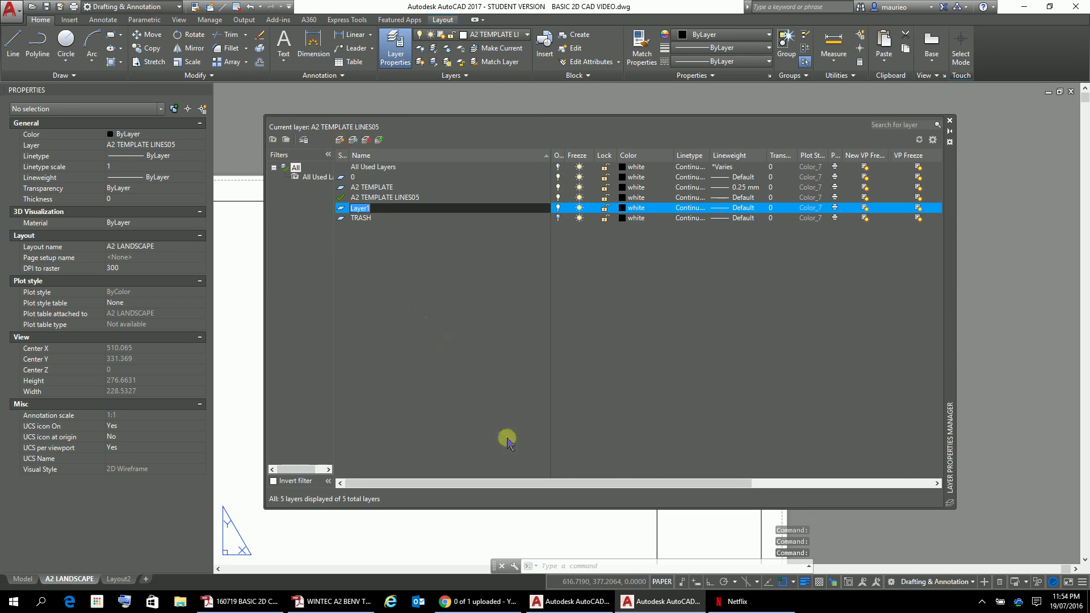
pyautogui.write('A2 TEMPLATE TEXT')
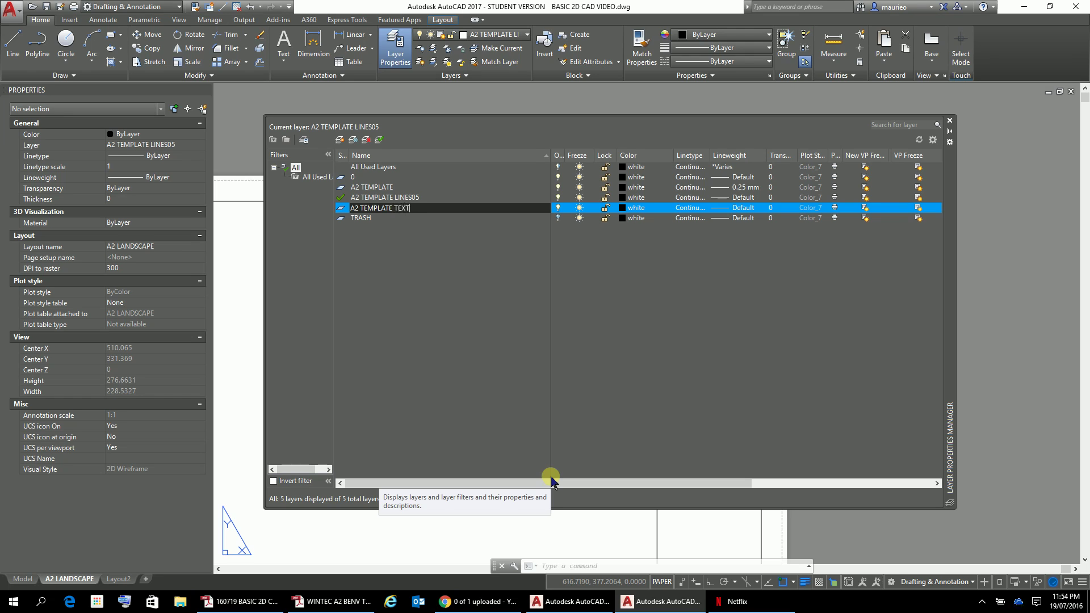
pyautogui.click(524, 340)
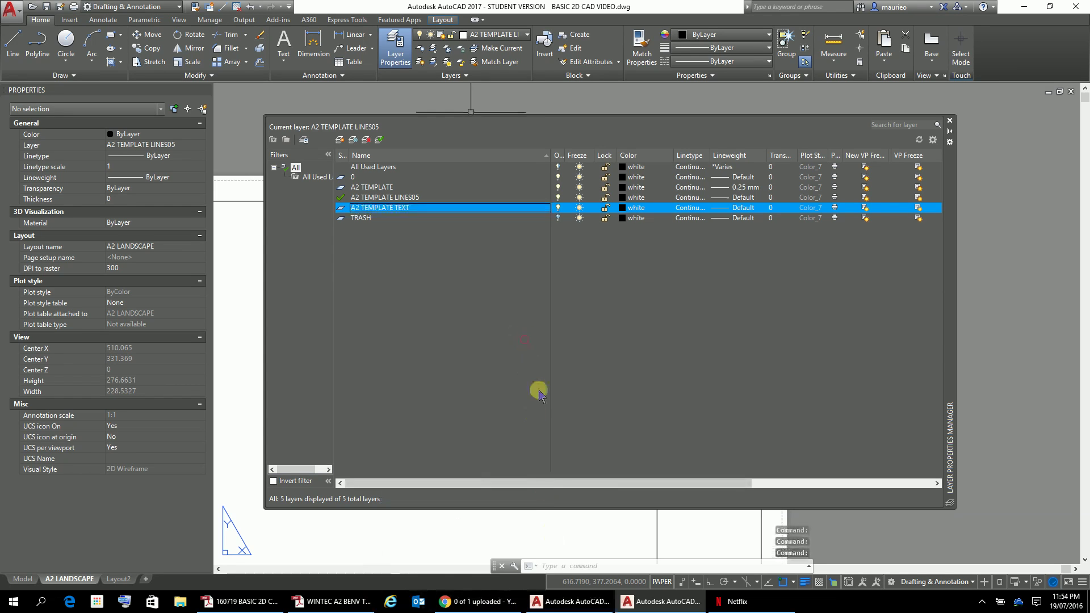
pyautogui.click(351, 210)
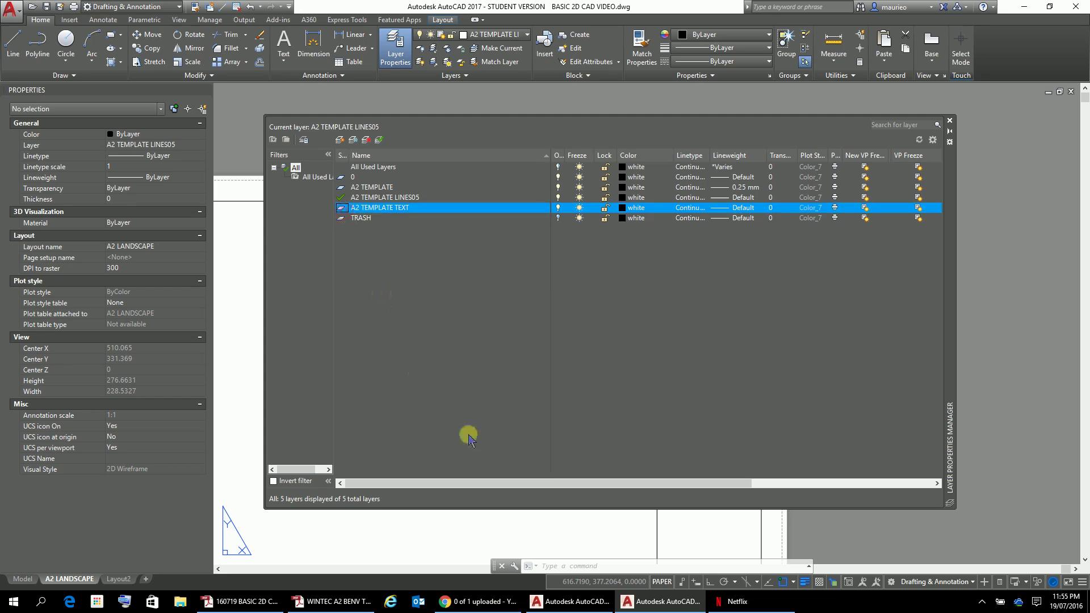
pyautogui.doubleClick(341, 209)
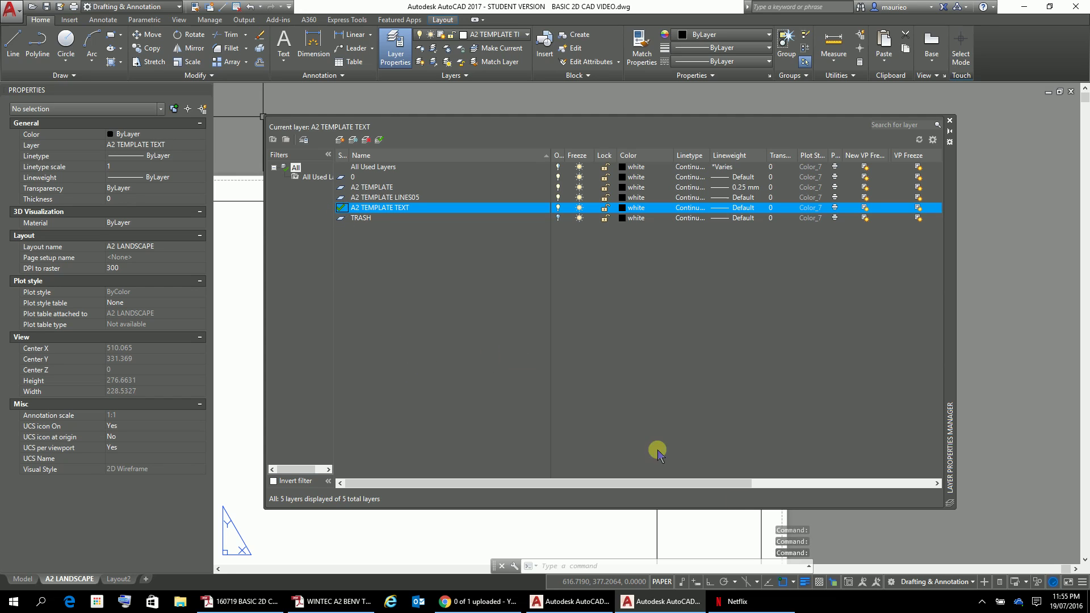
pyautogui.click(950, 121)
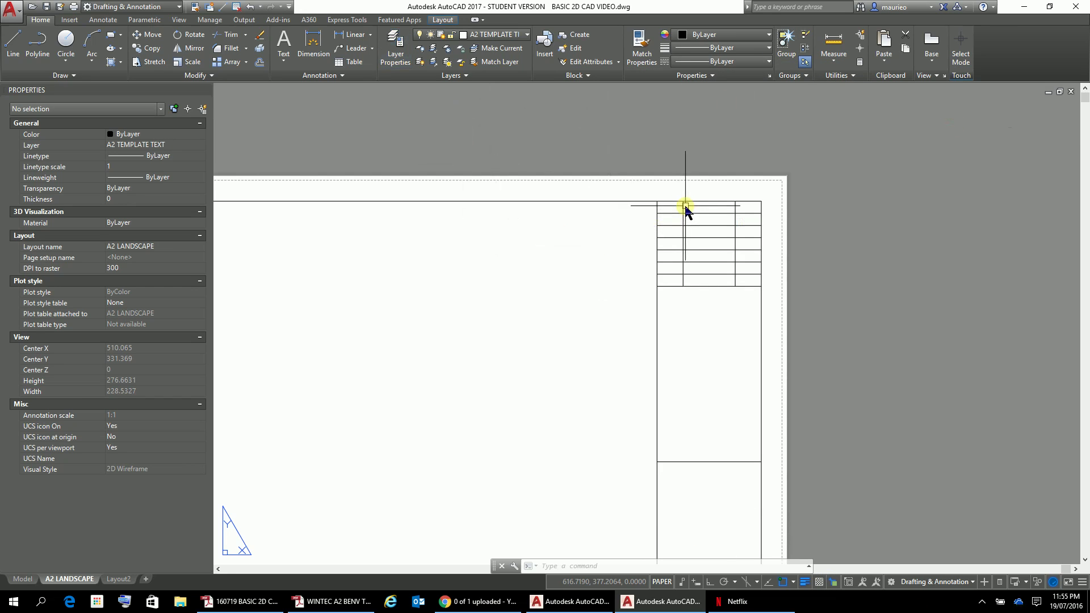
# Zoom into the title block's upper table and compare it against the Wintec template.
pyautogui.scroll(1, 685, 206)
pyautogui.scroll(8, 685, 207)
pyautogui.scroll(-4, 656, 117)
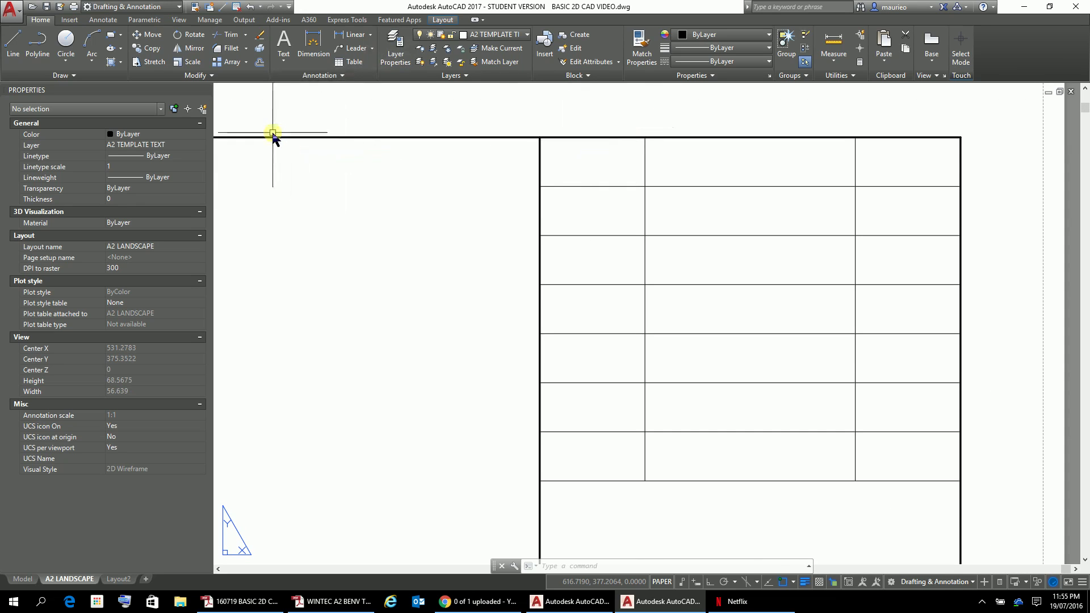
pyautogui.click(1049, 7)
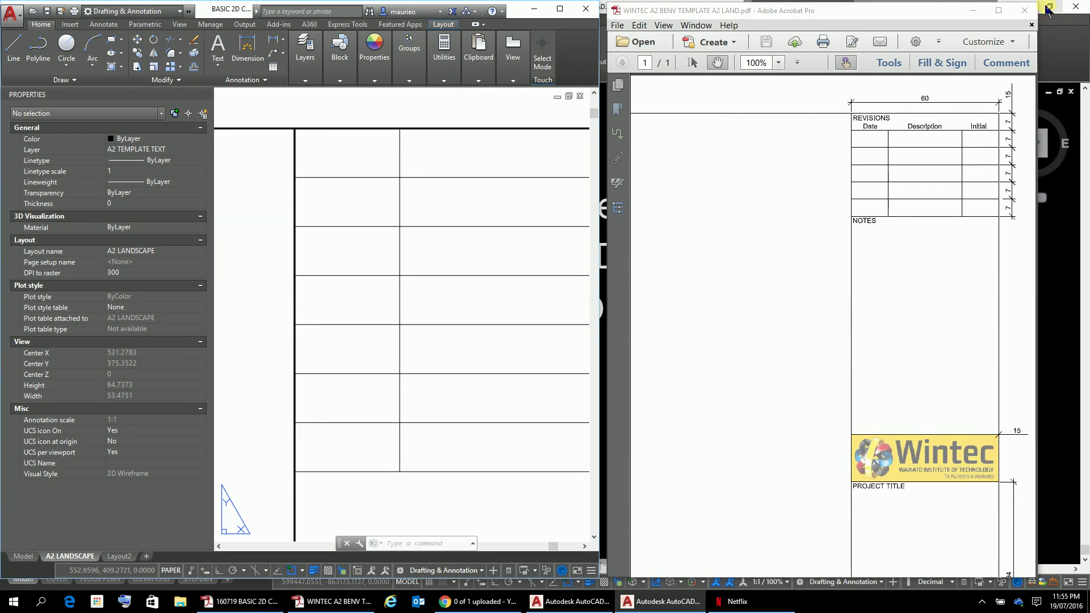
pyautogui.click(559, 9)
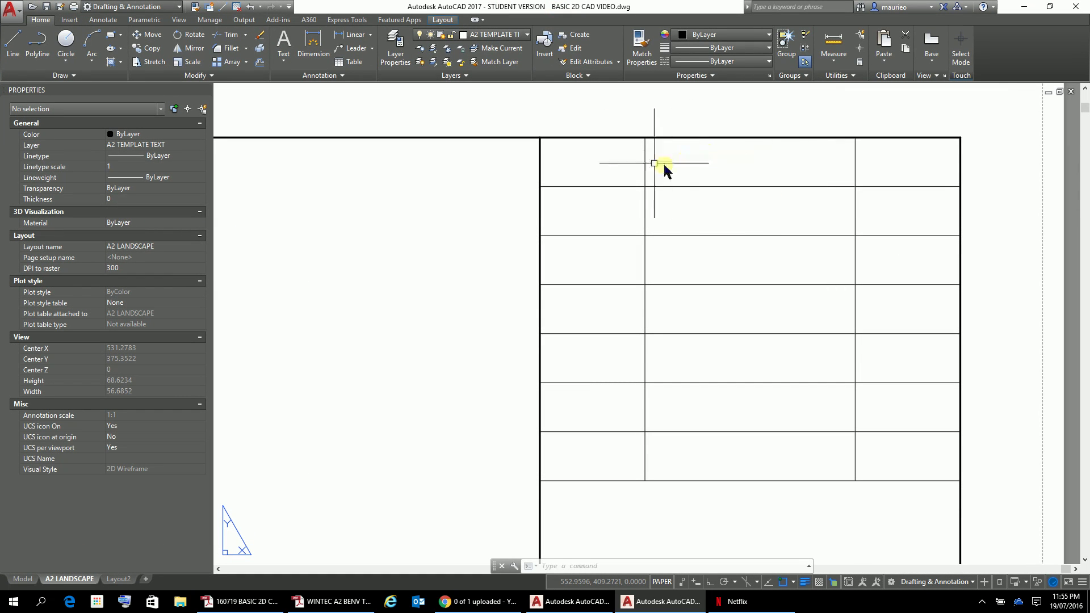
pyautogui.write('TR')
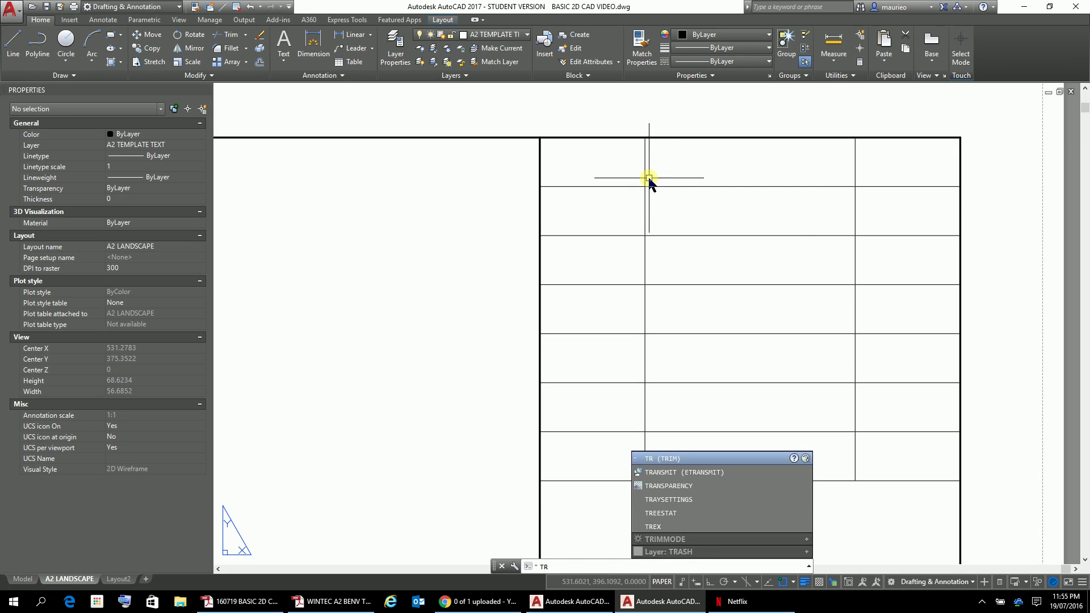
# Trim the left and right vertical dividers out of the upper table's top row.
pyautogui.press('Return')
pyautogui.press('Return')
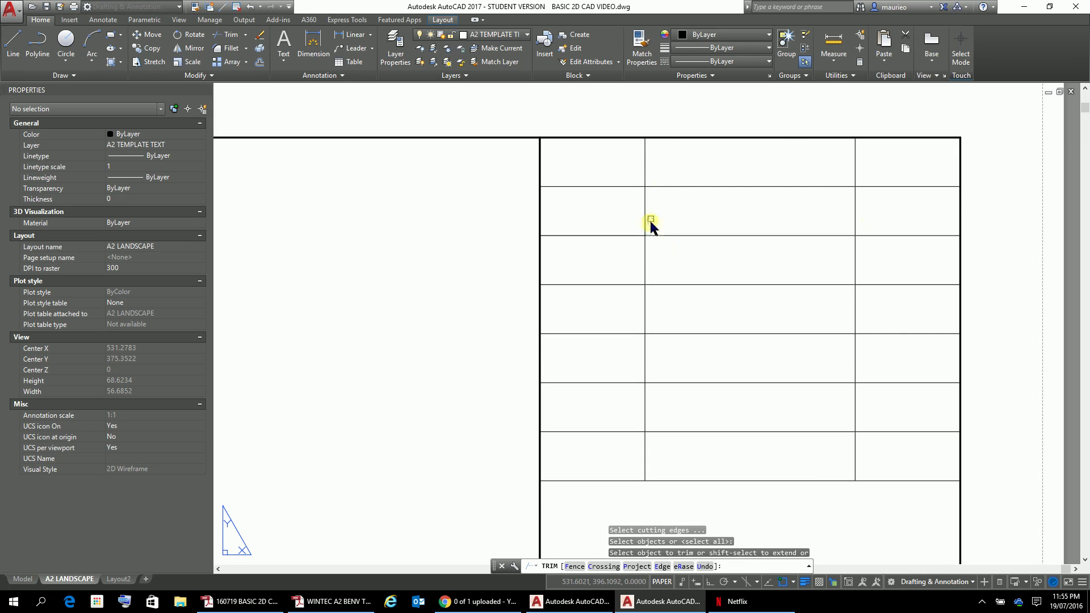
pyautogui.click(645, 155)
pyautogui.click(858, 162)
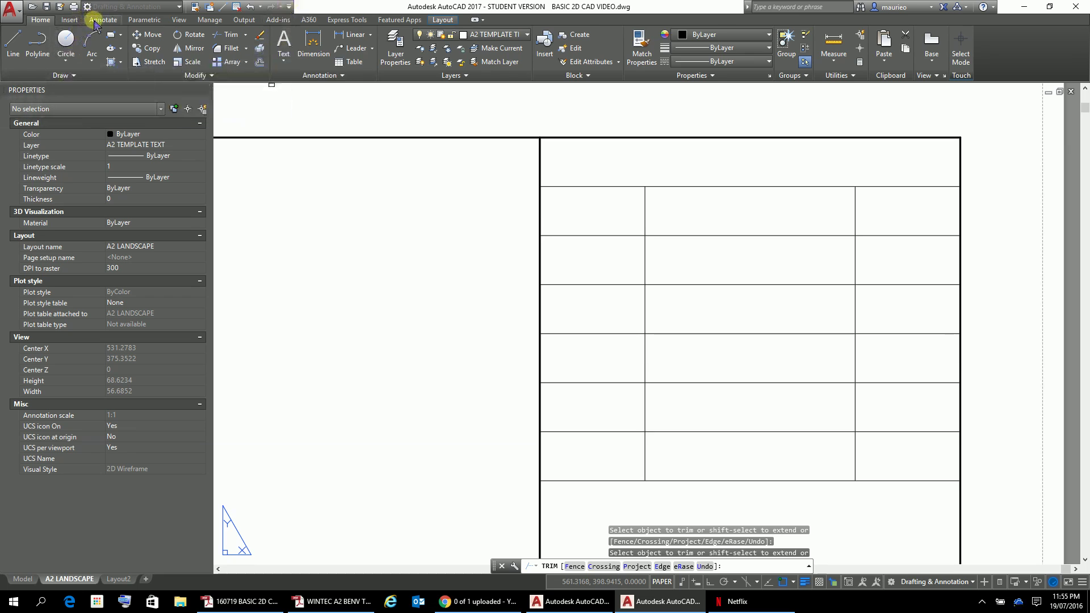
pyautogui.click(96, 22)
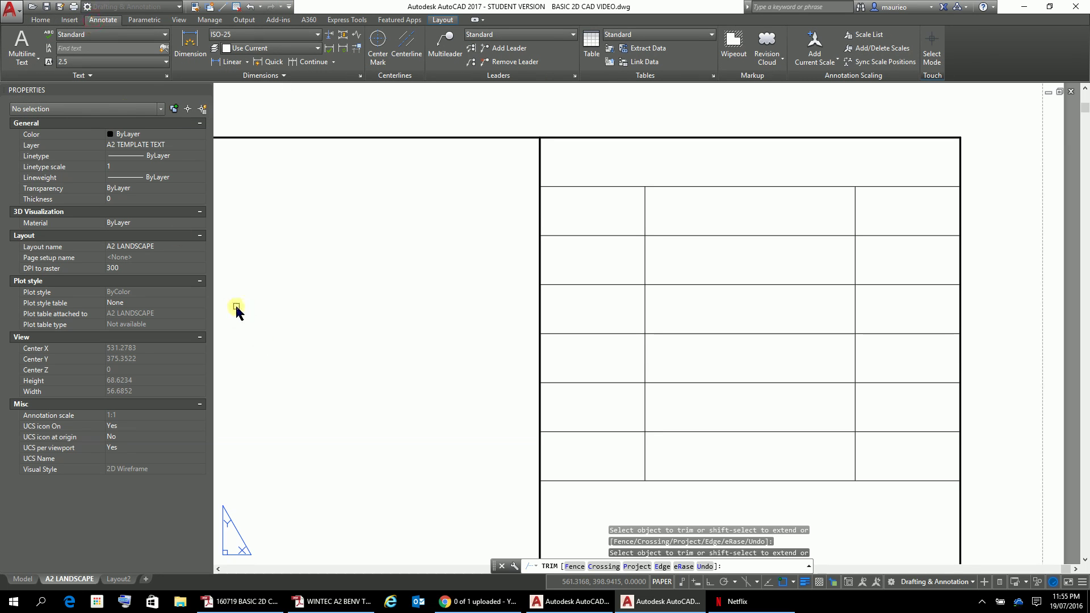
# Choose single-line text, make Annotative the current text style, and open its style settings.
pyautogui.click(38, 59)
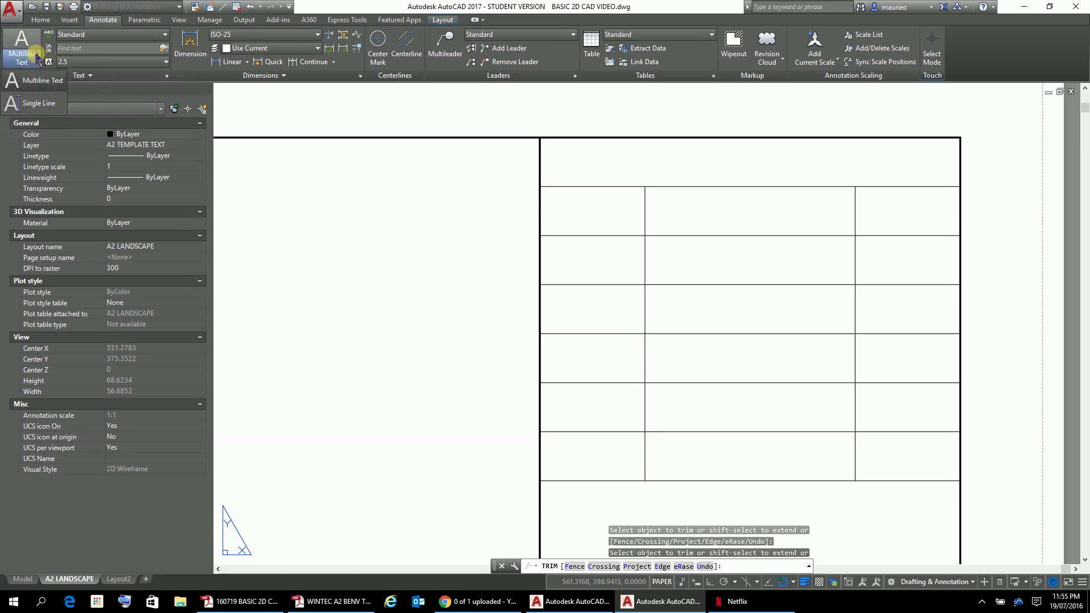
pyautogui.click(34, 105)
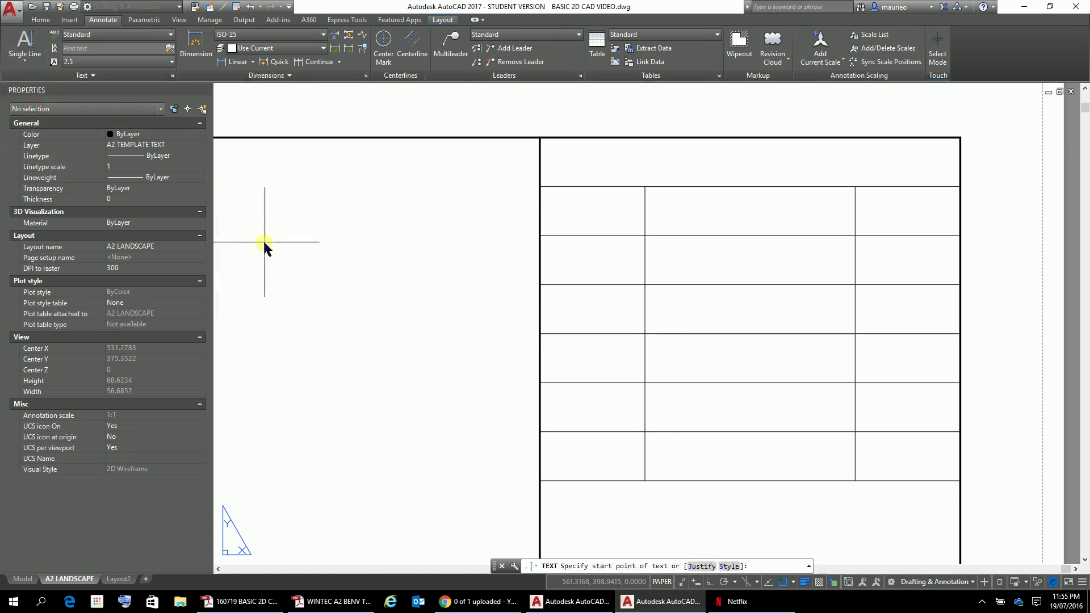
pyautogui.click(170, 35)
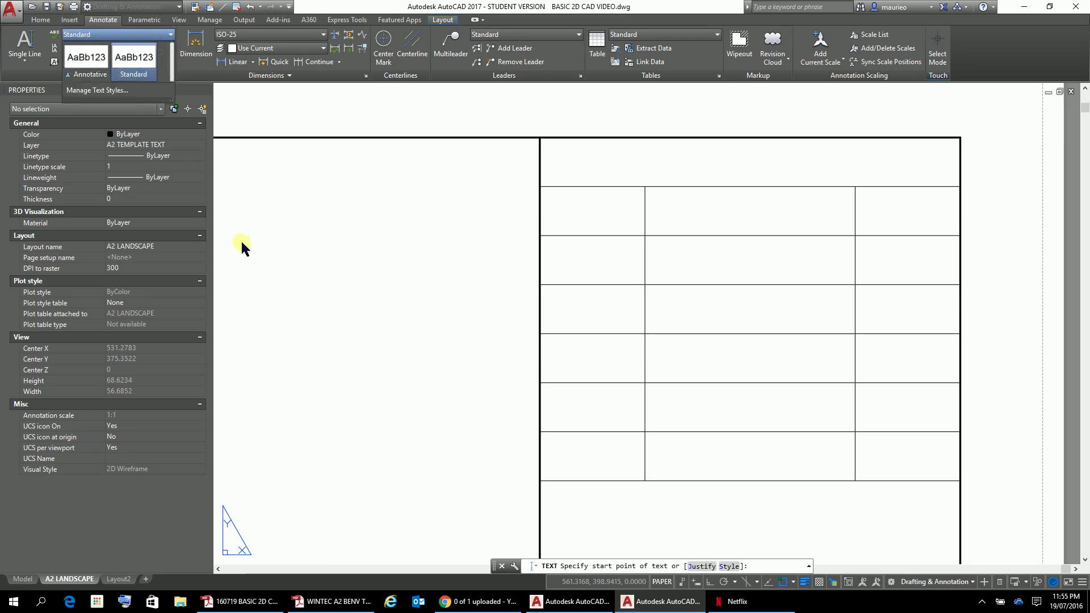
pyautogui.click(93, 62)
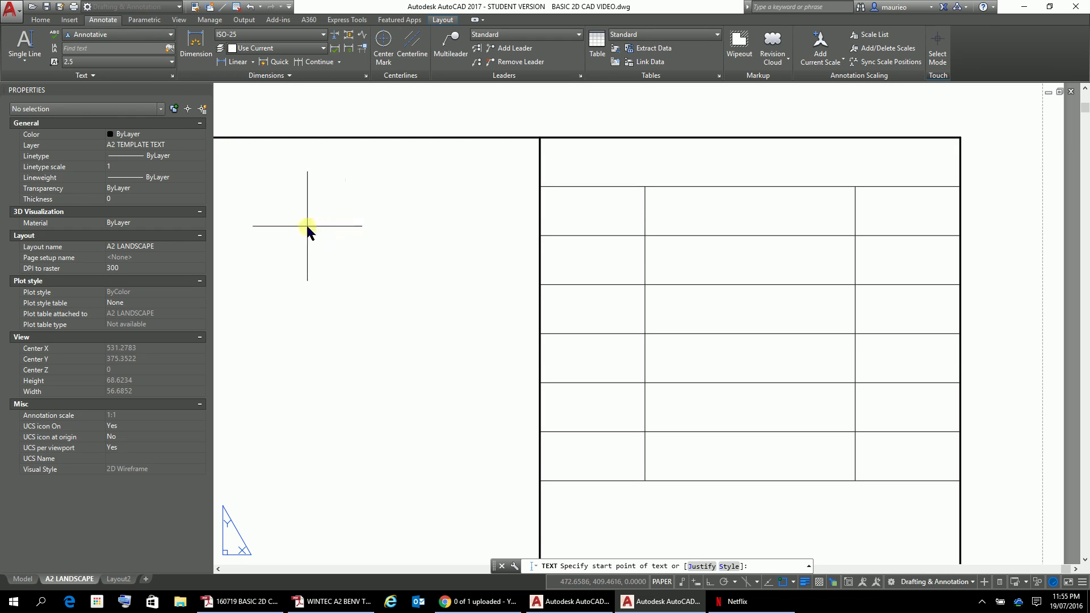
pyautogui.click(173, 35)
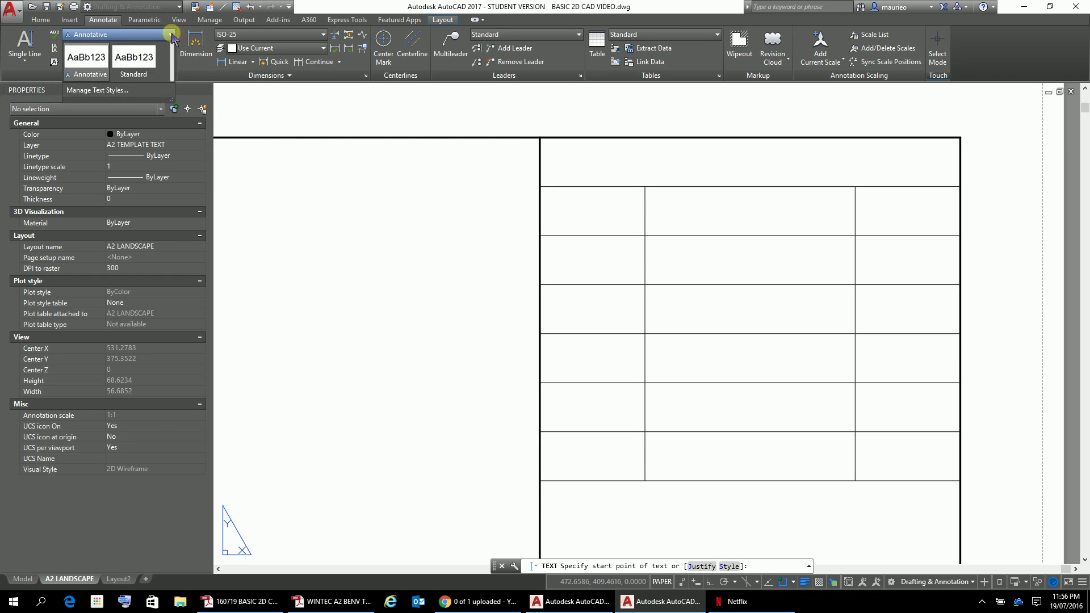
pyautogui.click(123, 89)
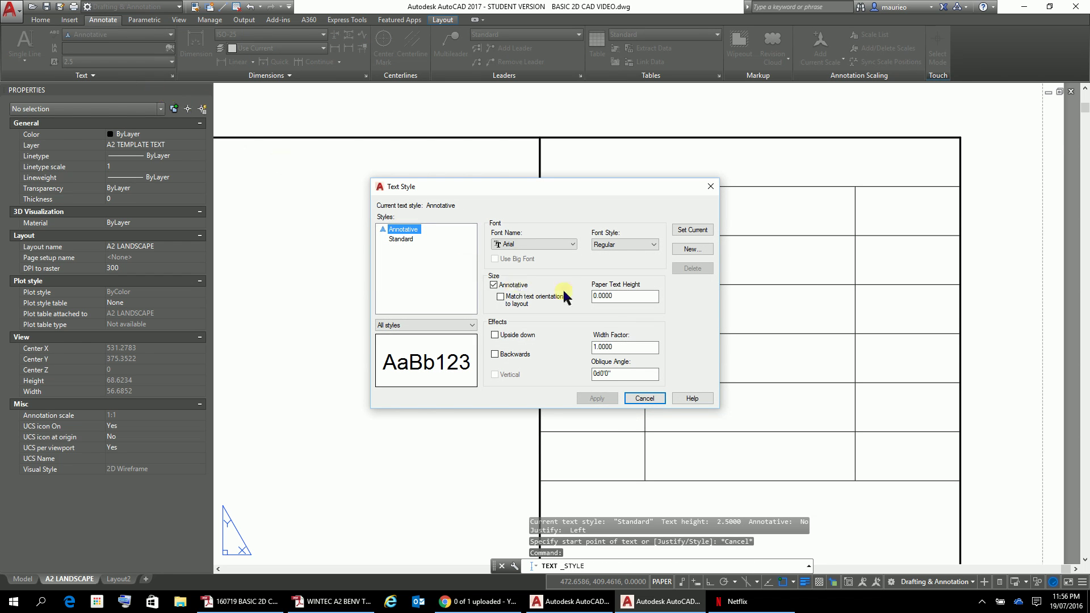
# Set the Annotative style's paper text height to 2 and close the Text Style dialog.
pyautogui.moveTo(552, 180); pyautogui.dragTo(349, 140)
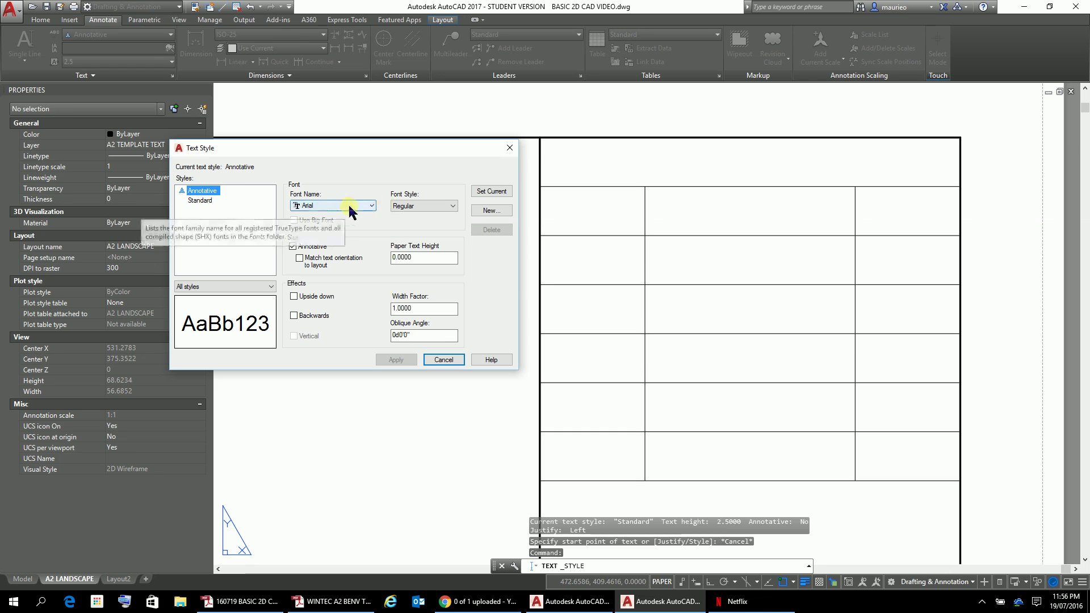
pyautogui.doubleClick(414, 258)
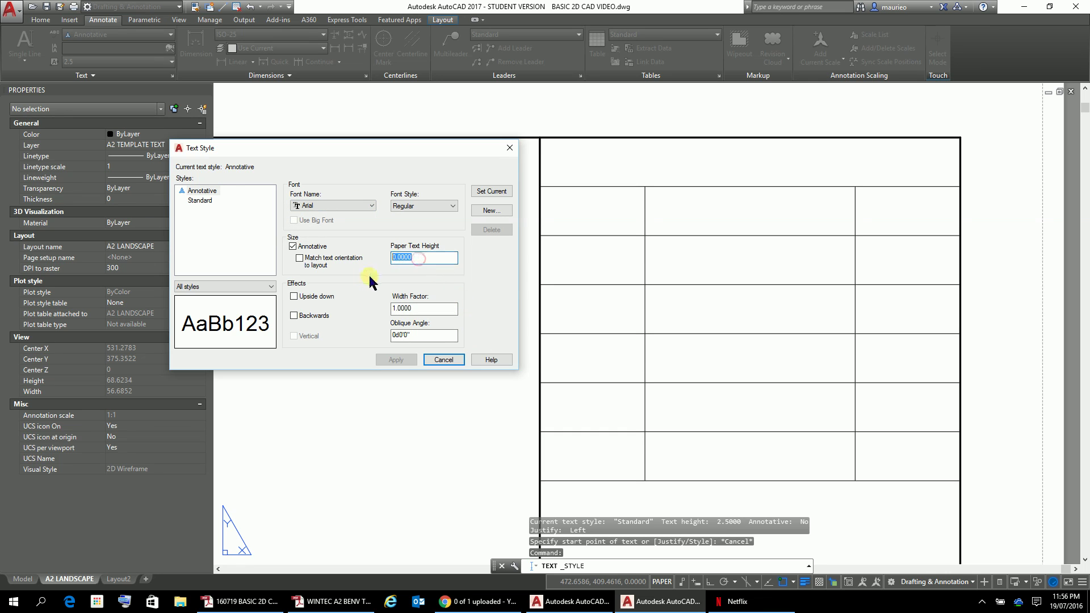
pyautogui.write('2')
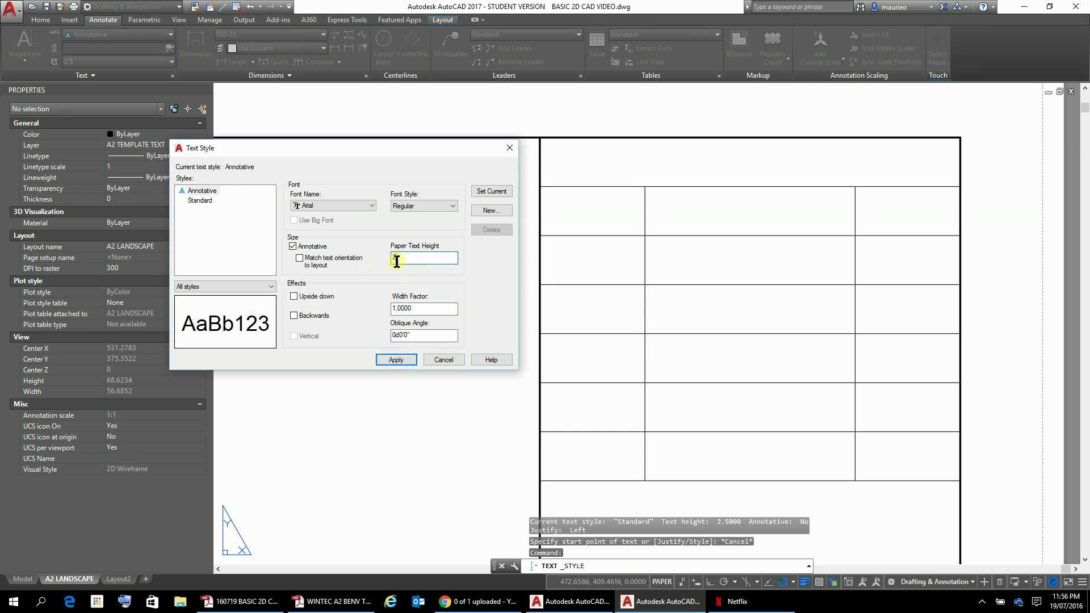
pyautogui.press('Return')
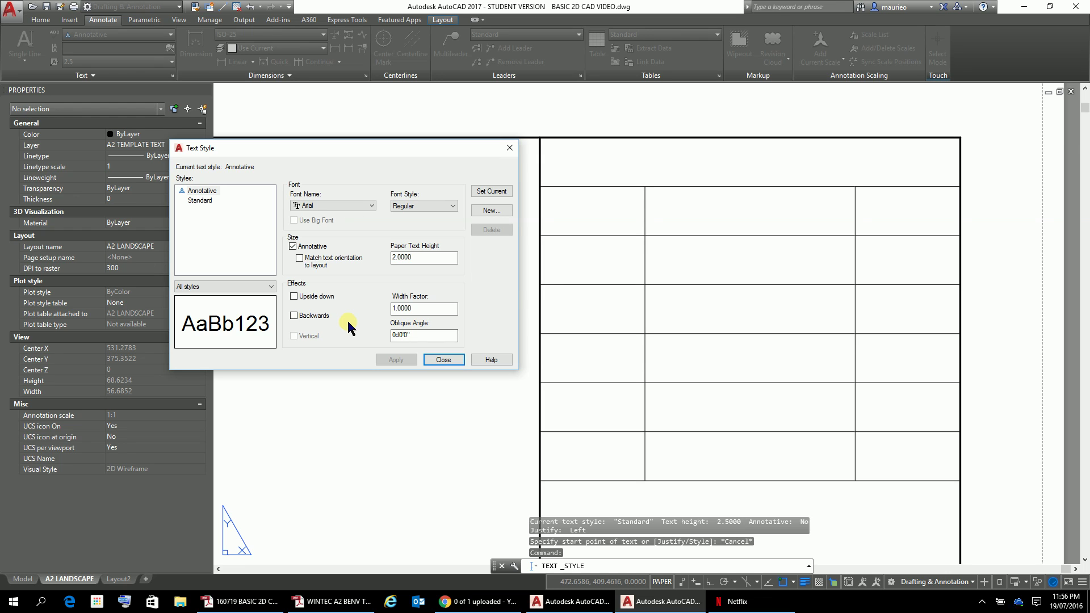
pyautogui.click(441, 359)
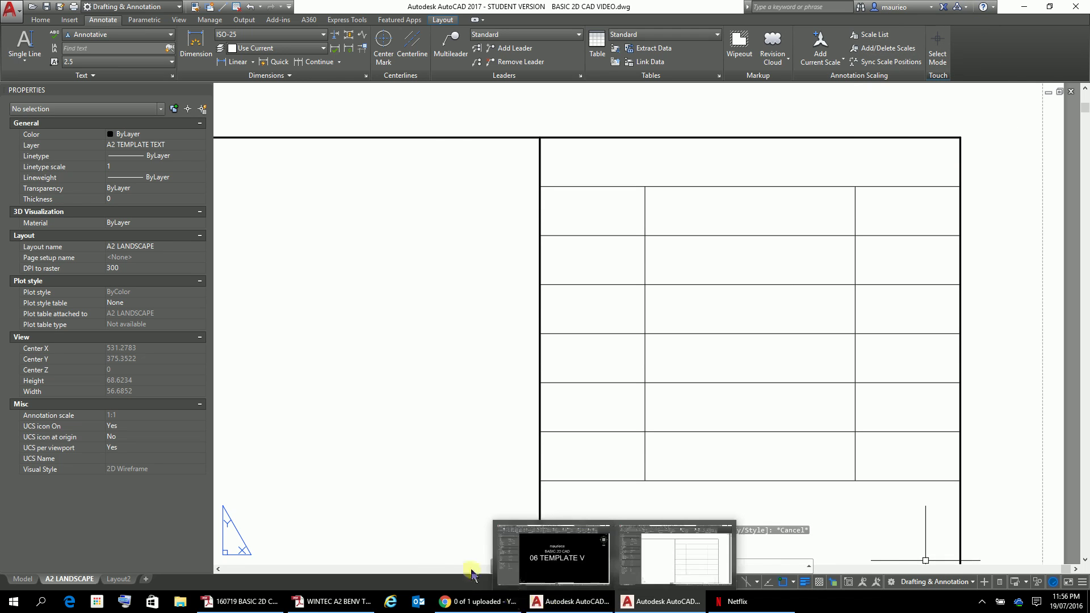
pyautogui.click(311, 608)
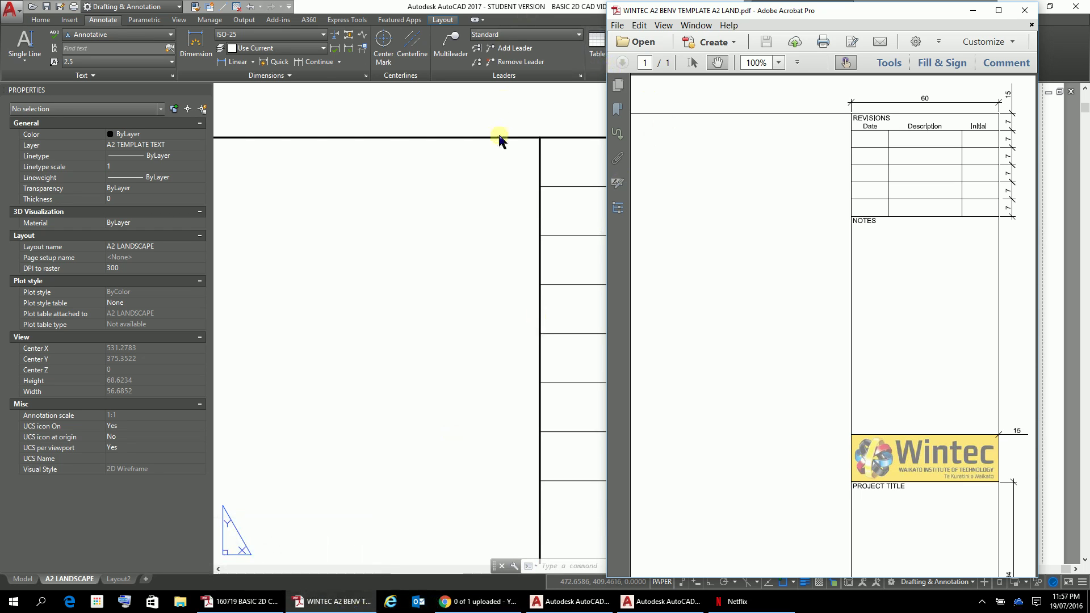
pyautogui.click(485, 226)
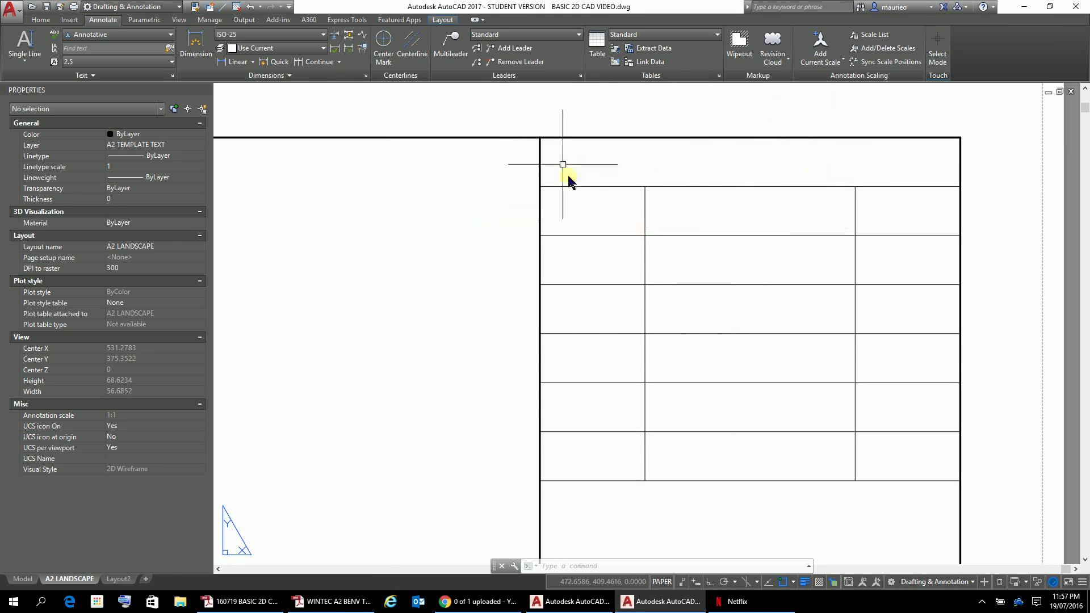
pyautogui.click(24, 51)
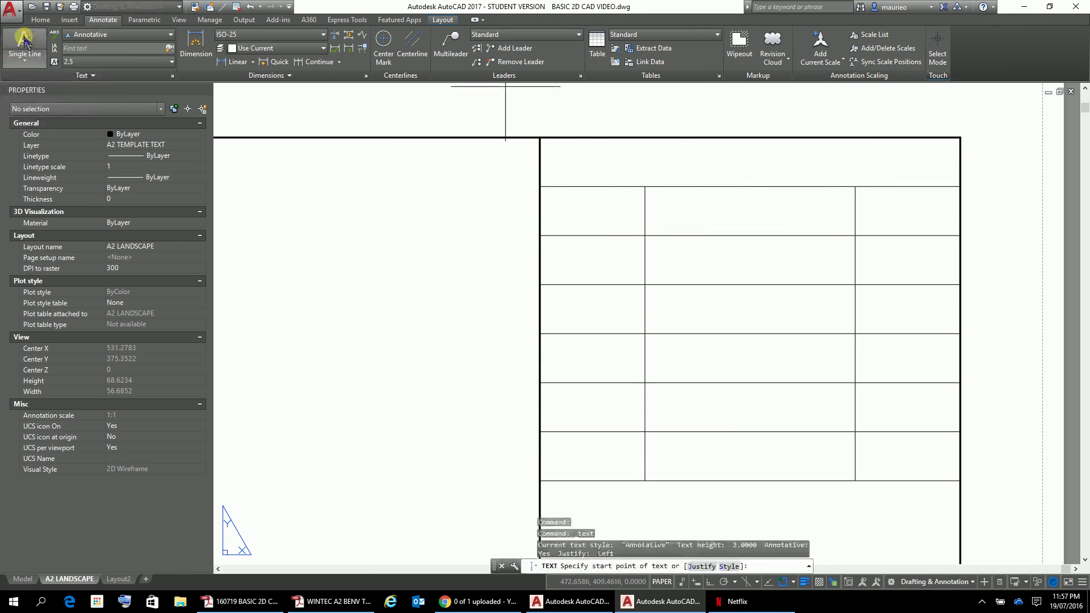
# Write single-line text REVISIONS at the top cell's upper left, horizontal with Ortho on.
pyautogui.click(549, 160)
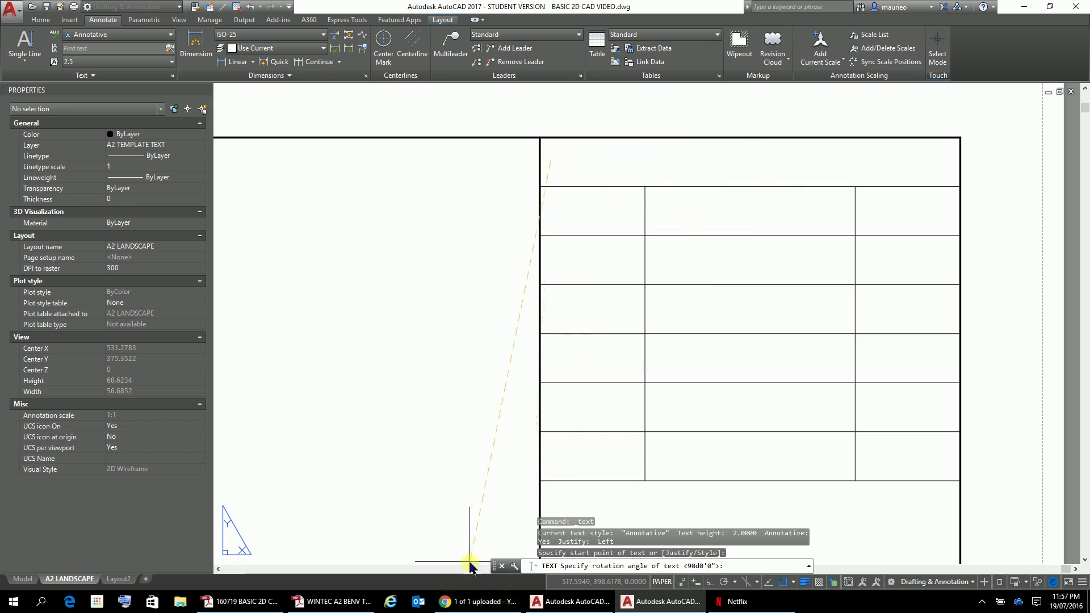
pyautogui.click(710, 580)
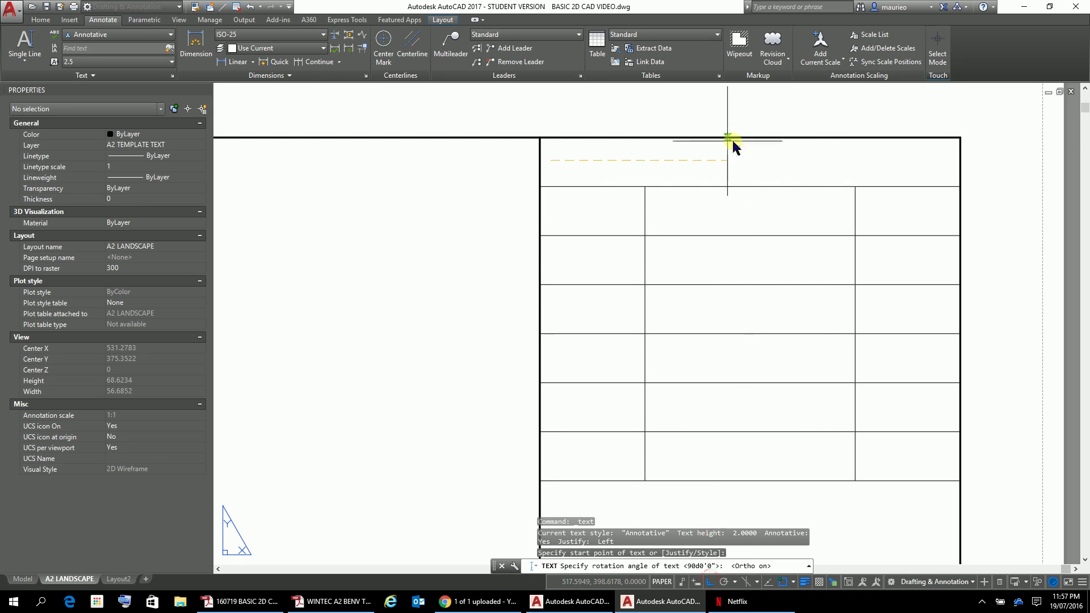
pyautogui.click(883, 156)
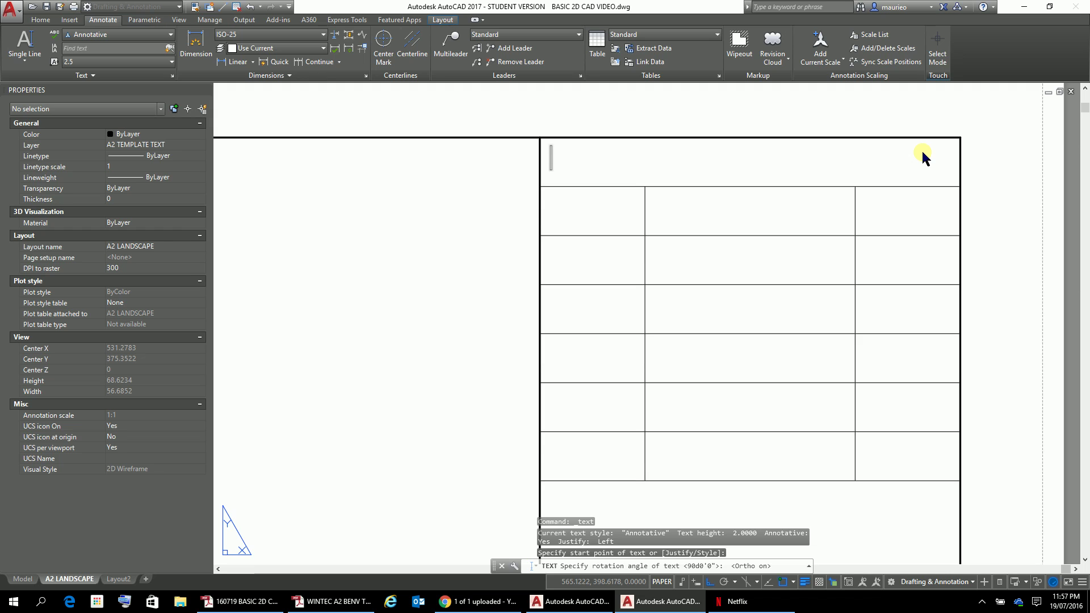
pyautogui.write('RE')
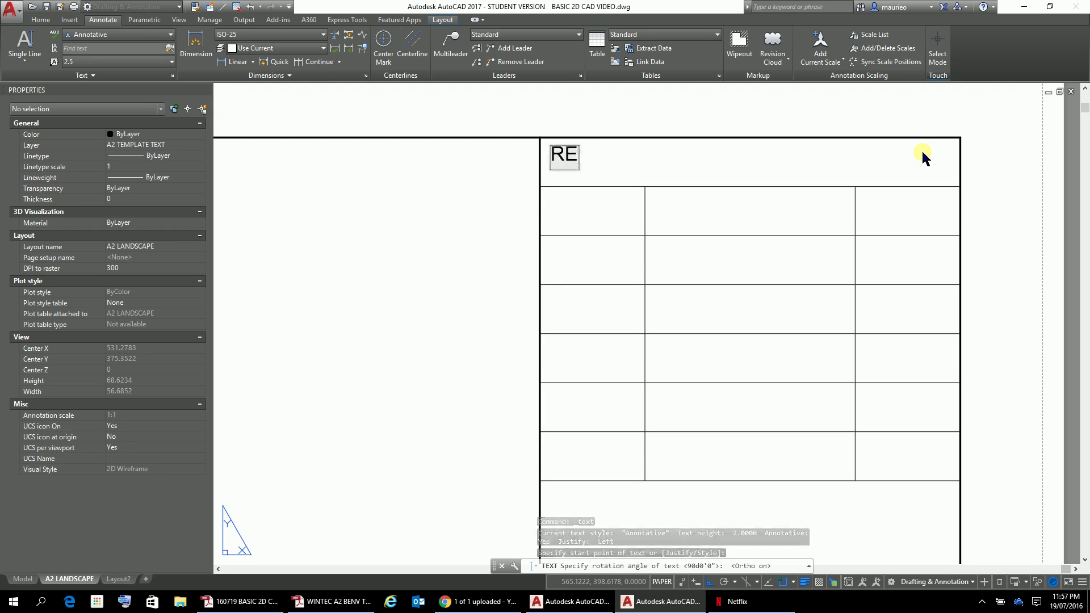
pyautogui.write('VISIO')
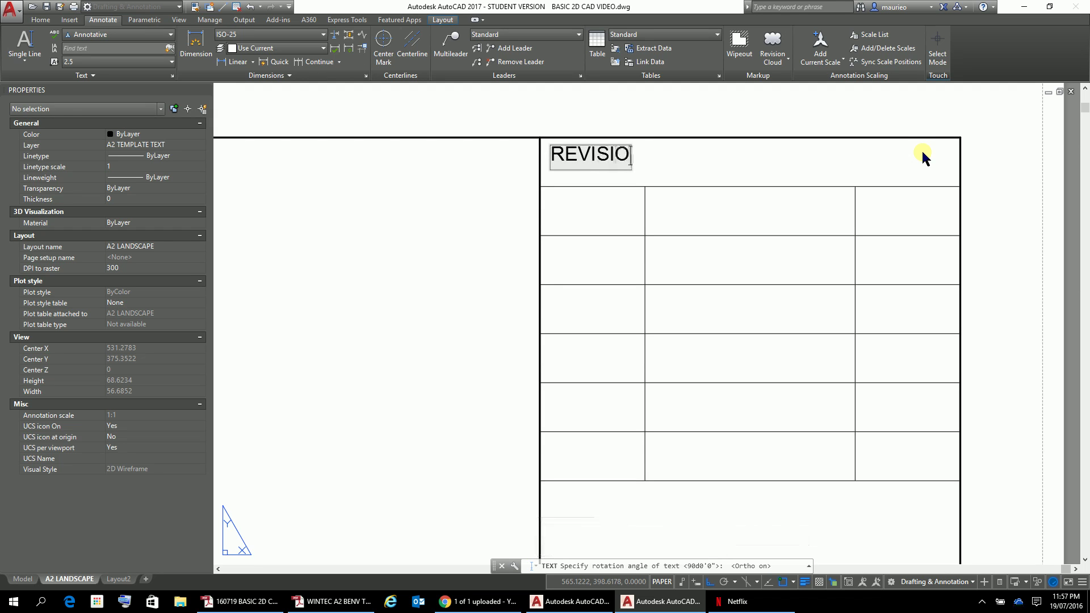
pyautogui.write('NS')
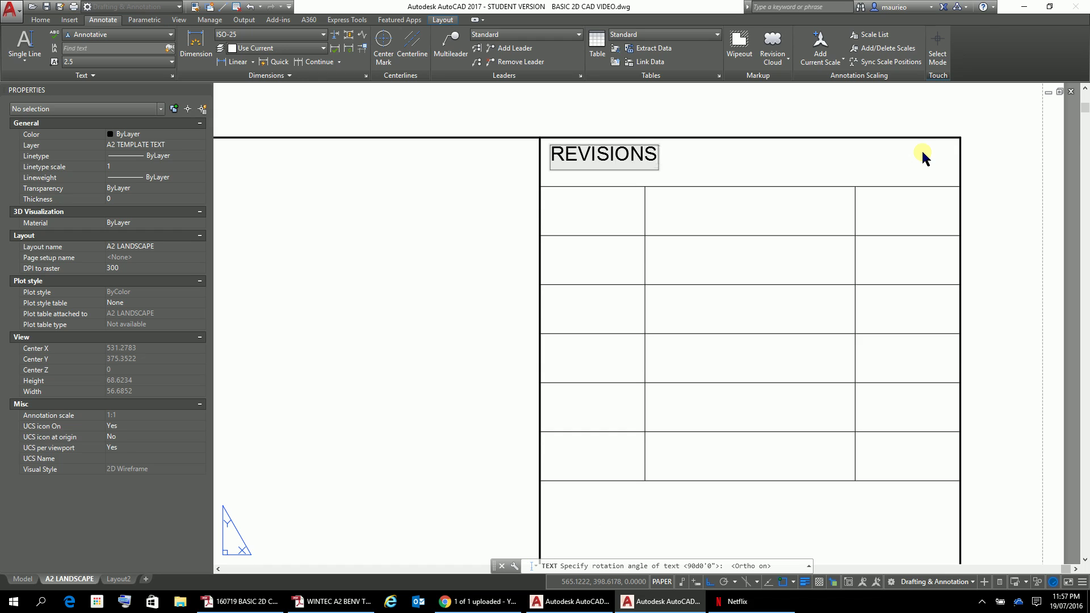
pyautogui.click(744, 208)
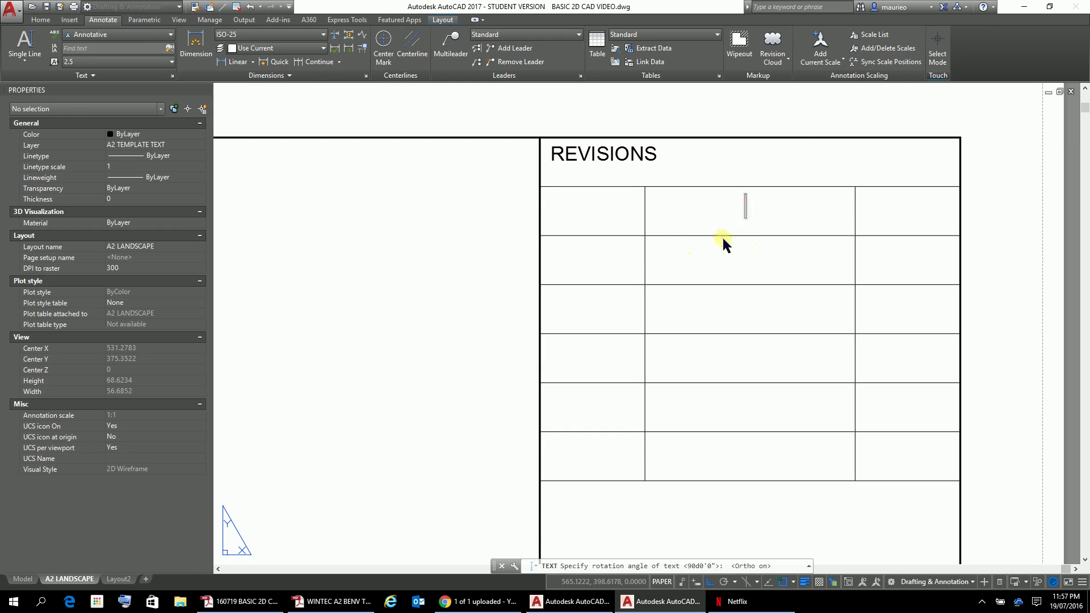
pyautogui.press('Escape')
pyautogui.press('Escape')
pyautogui.press('Escape')
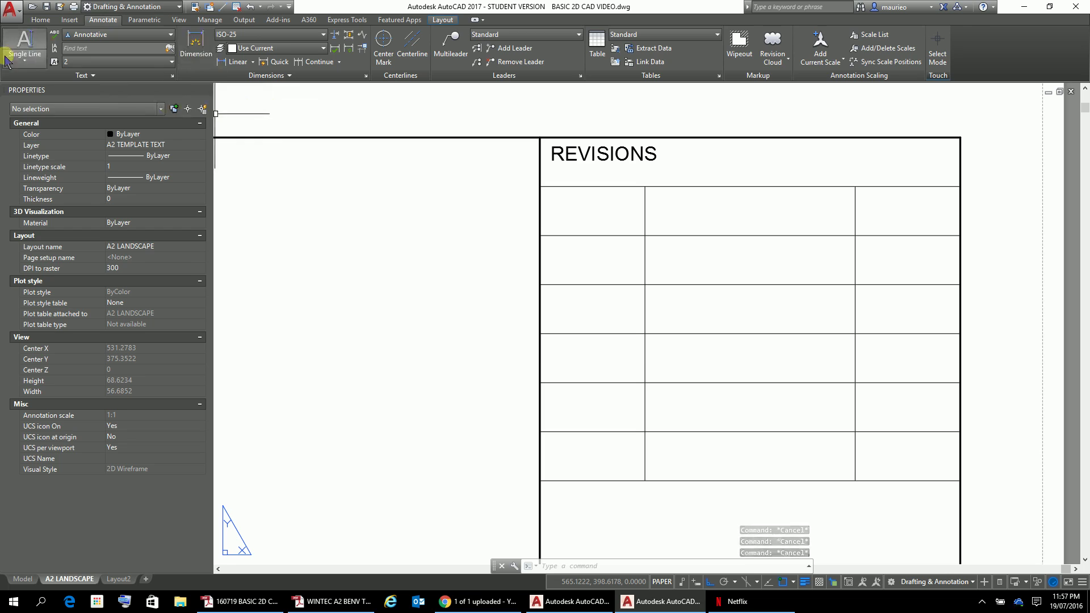
# With Osnap off, write the single-line heading Date just below REVISIONS.
pyautogui.click(25, 56)
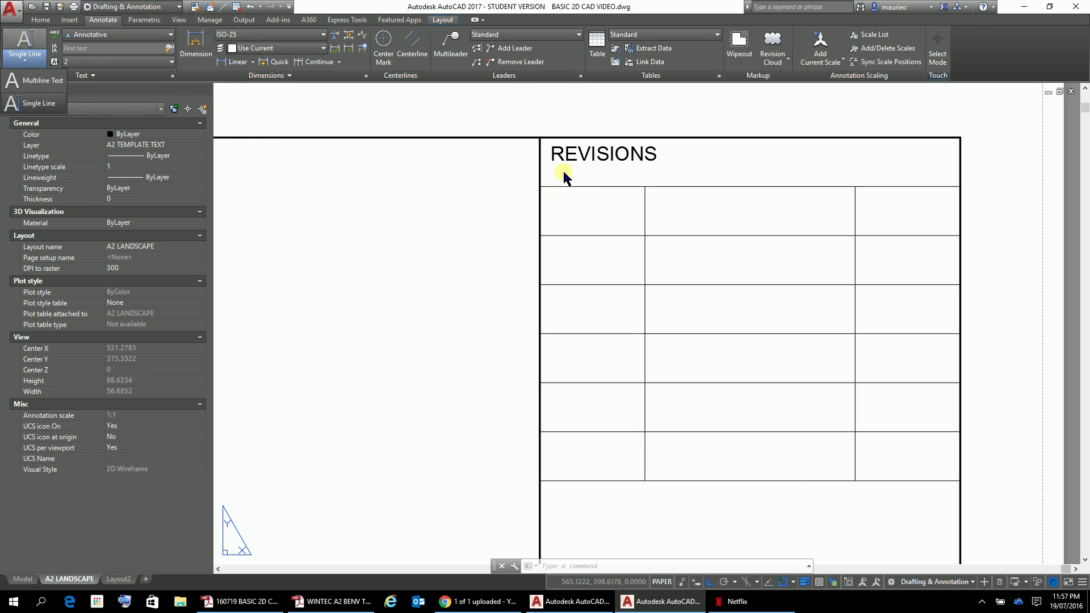
pyautogui.click(28, 44)
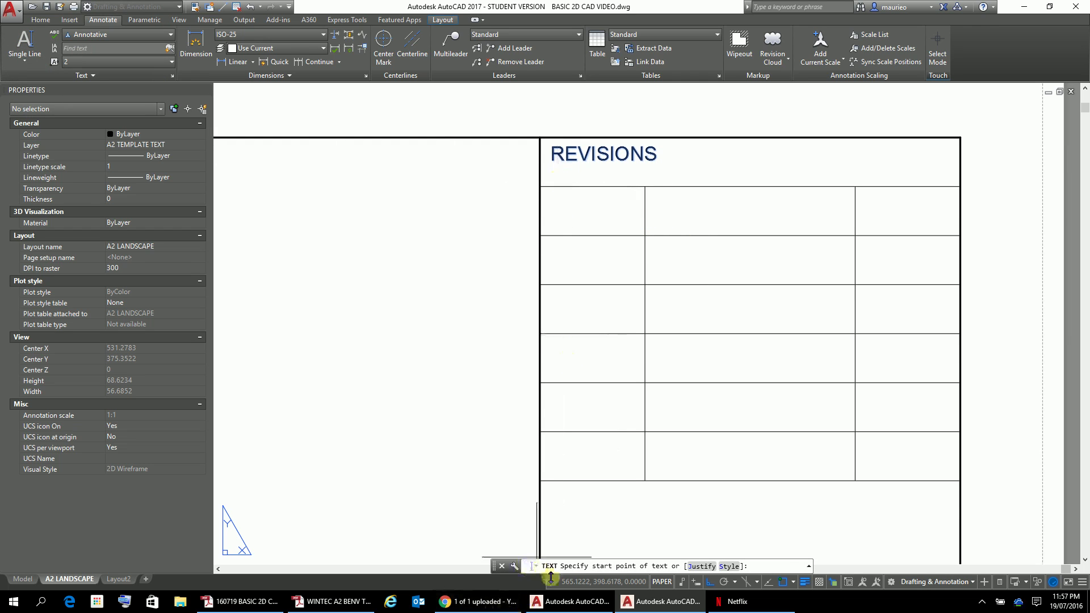
pyautogui.click(782, 582)
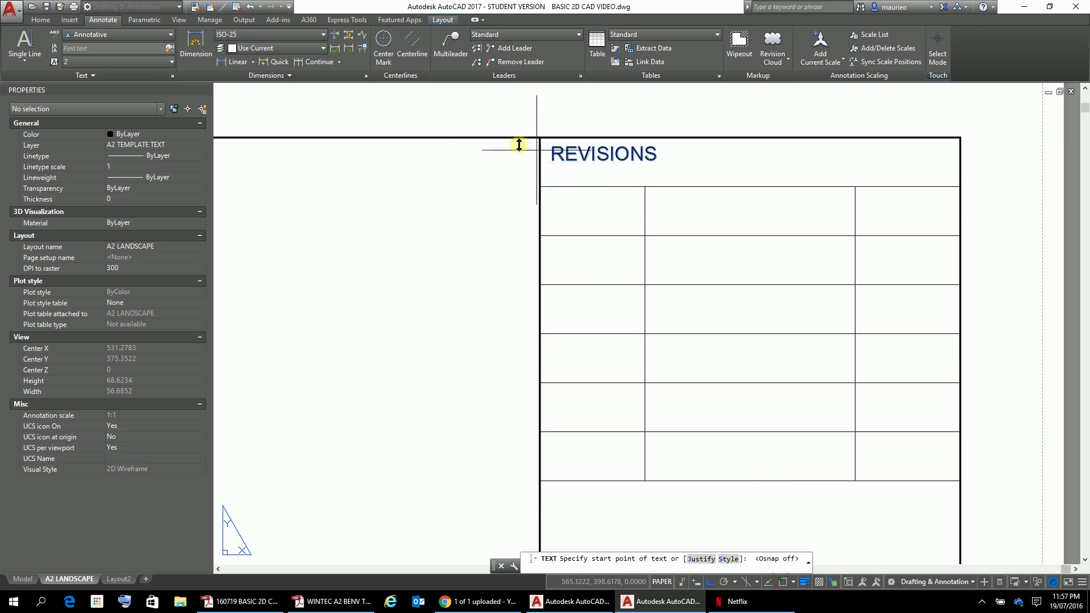
pyautogui.click(552, 182)
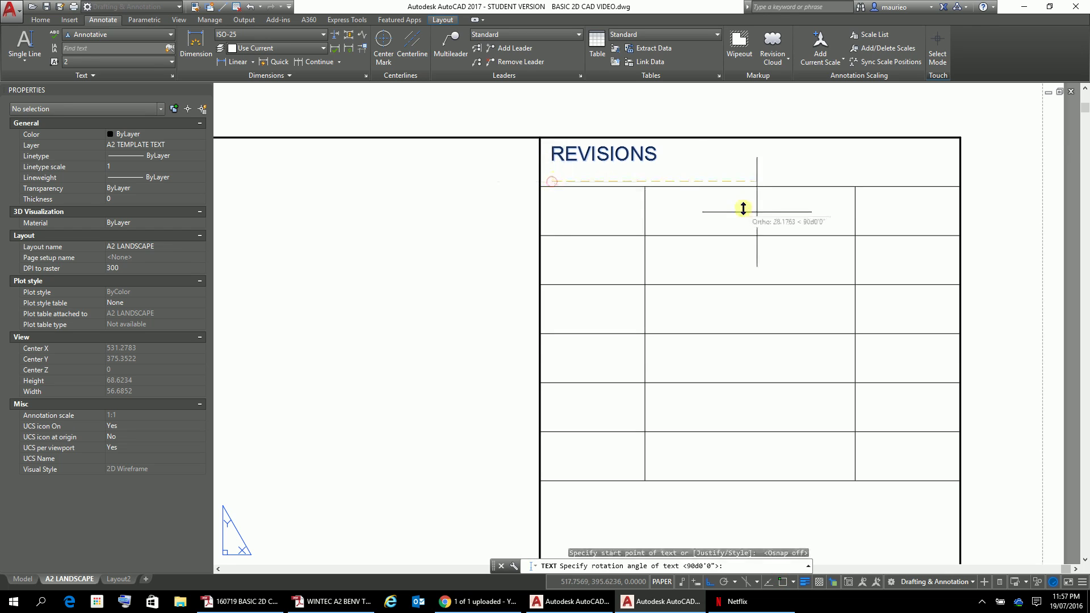
pyautogui.click(793, 193)
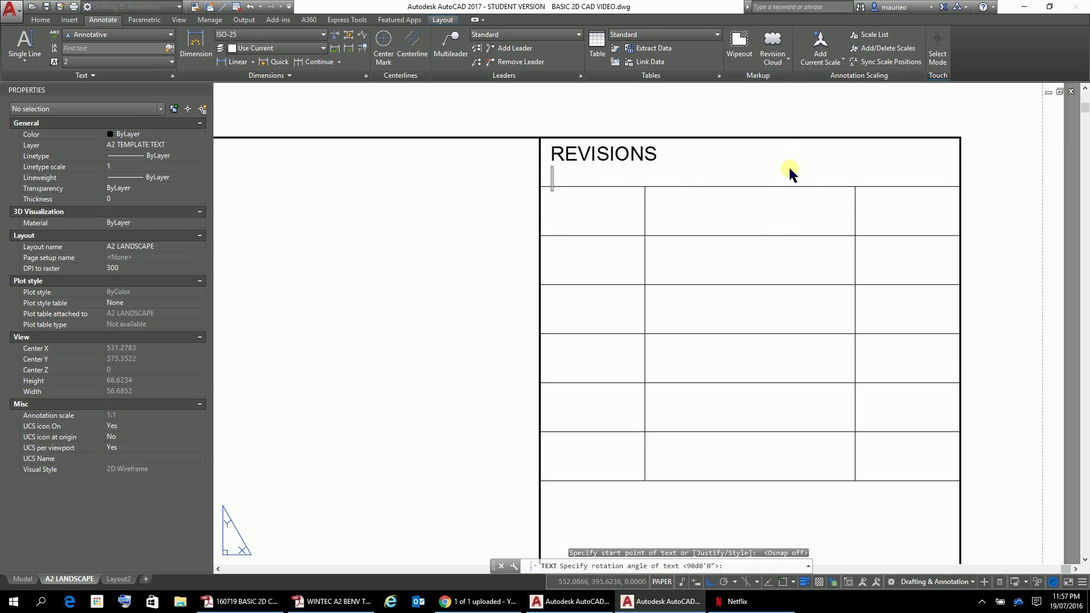
pyautogui.write('DATE')
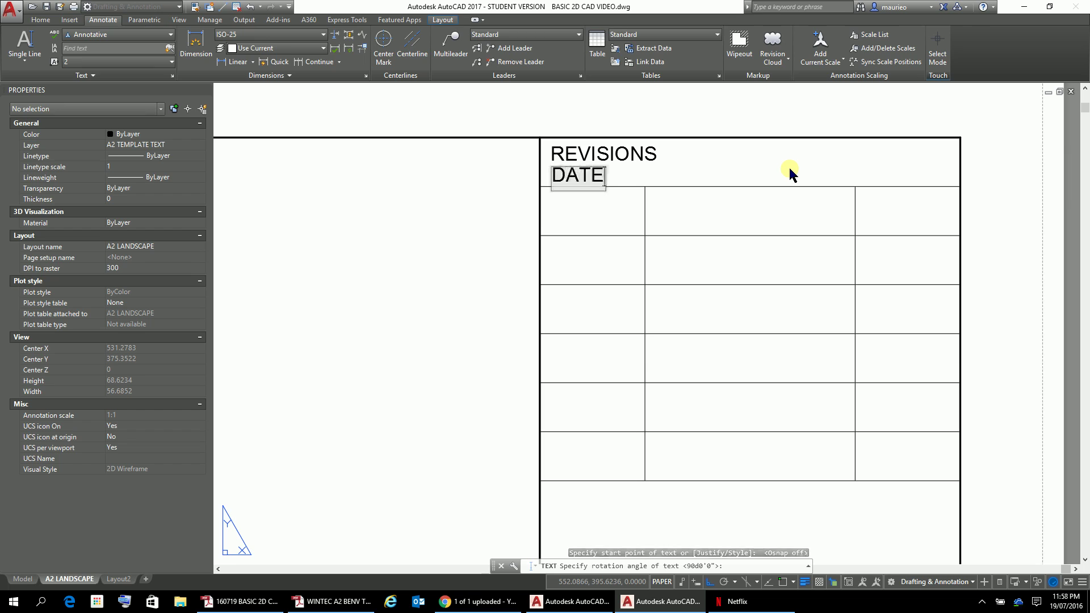
pyautogui.press('BackSpace')
pyautogui.press('BackSpace')
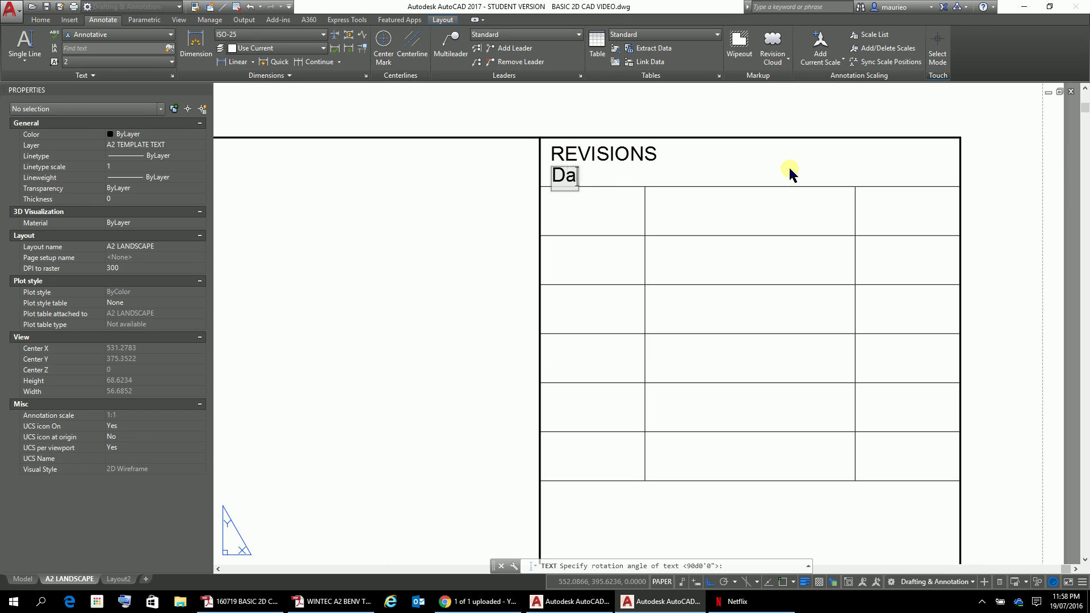
pyautogui.click(704, 236)
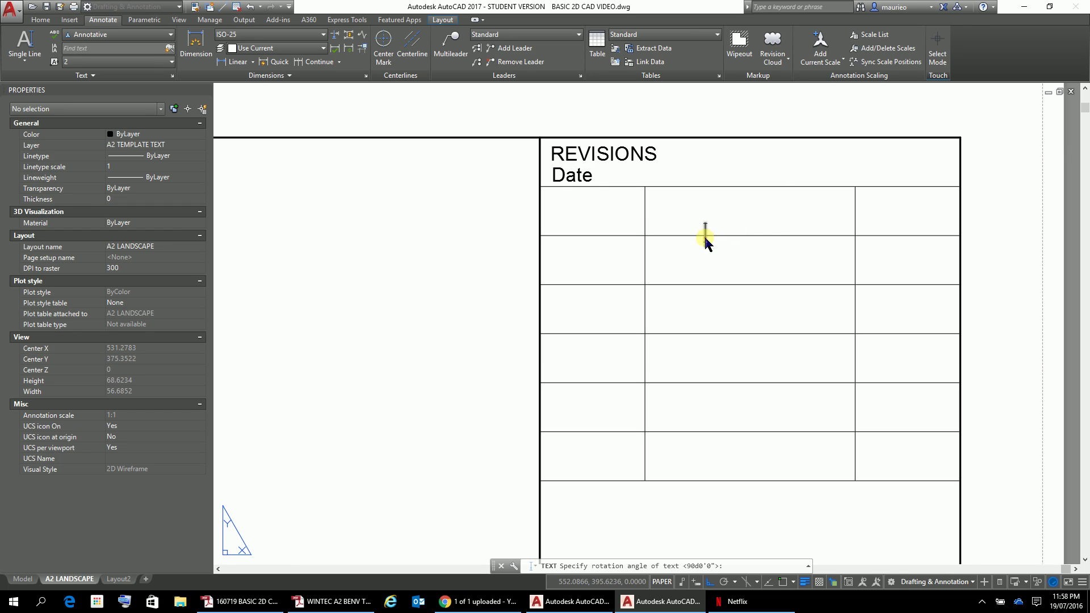
pyautogui.click(673, 173)
pyautogui.click(315, 603)
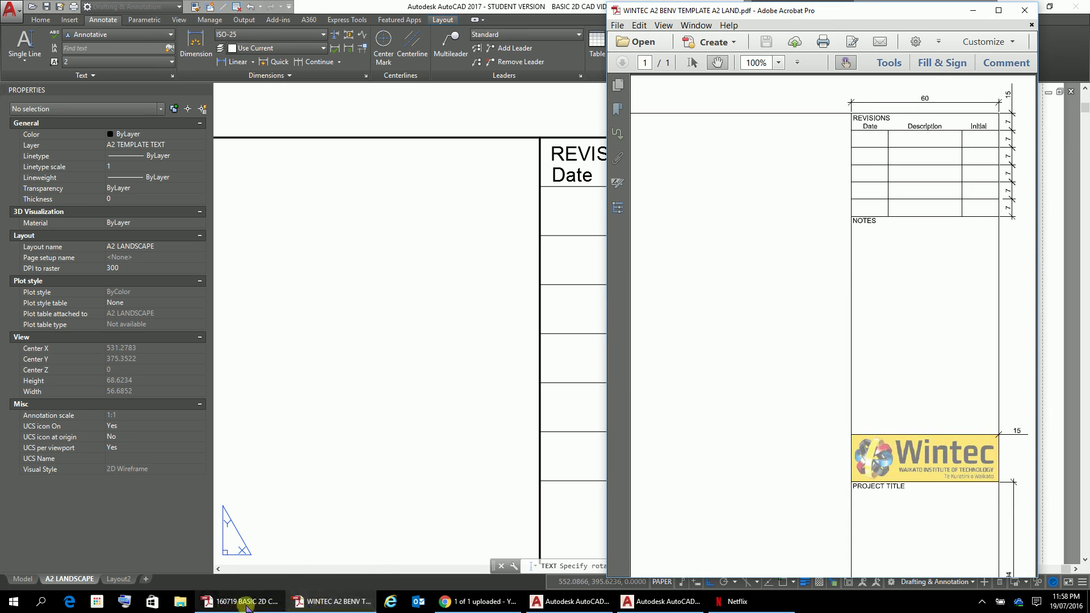
pyautogui.click(669, 605)
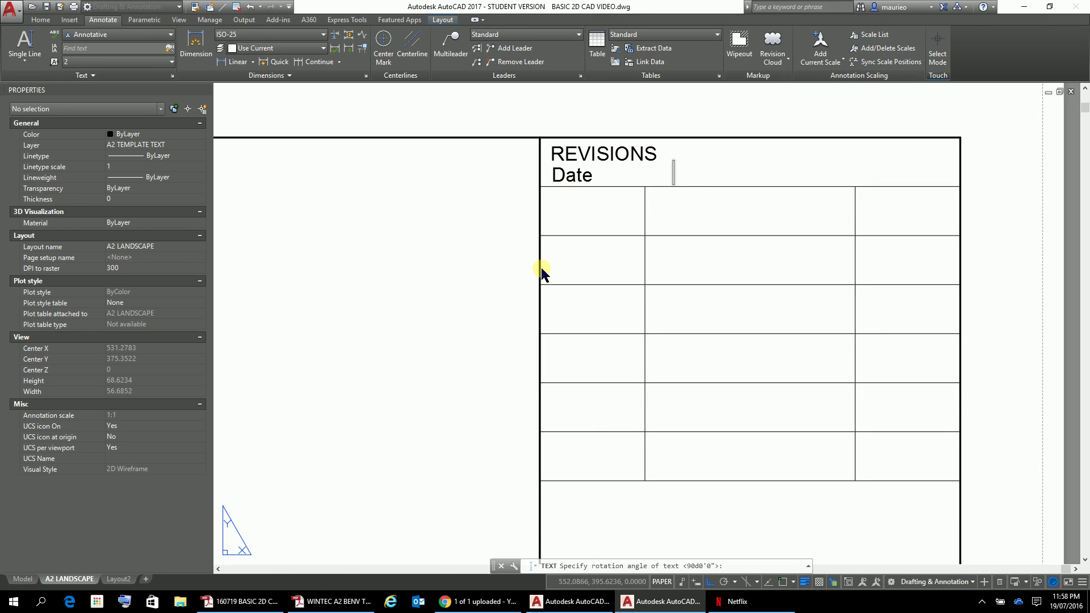
pyautogui.write('Description')
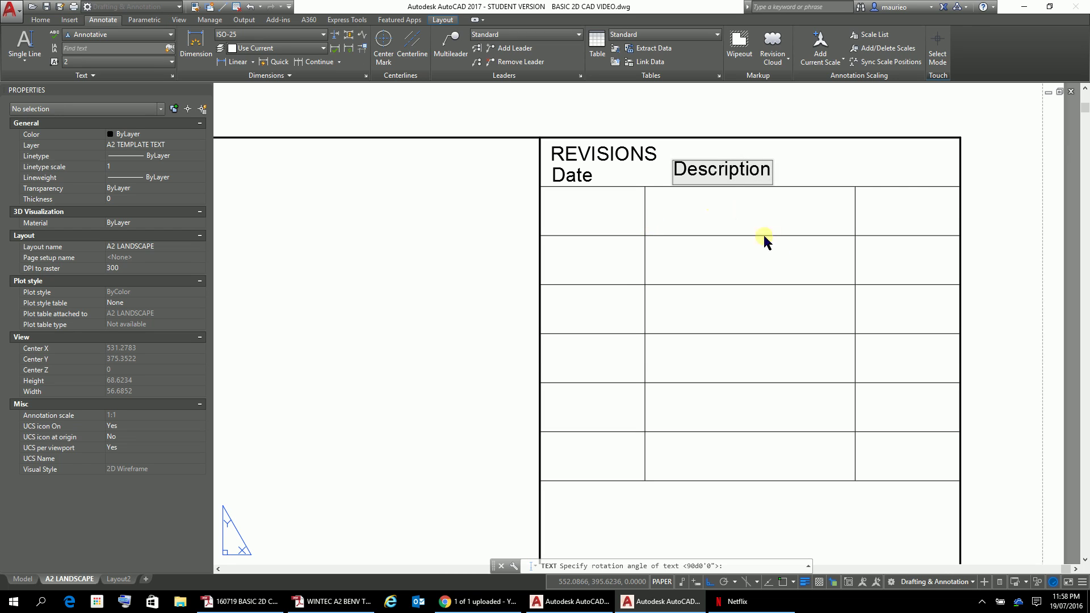
# Place the Initial heading at the right of the revisions header row and end the TEXT command.
pyautogui.click(863, 168)
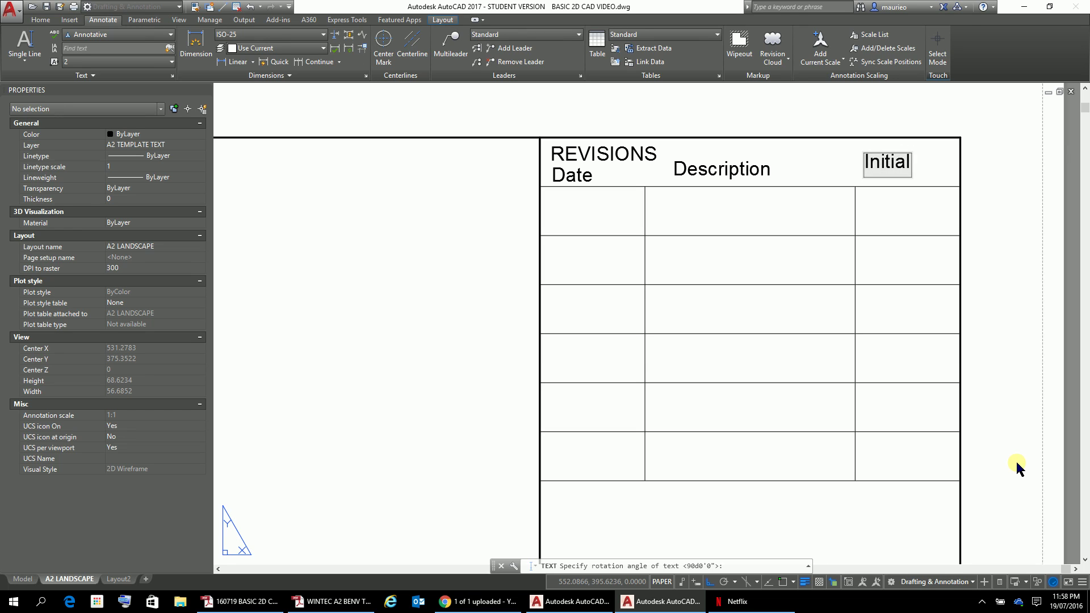
pyautogui.click(1000, 287)
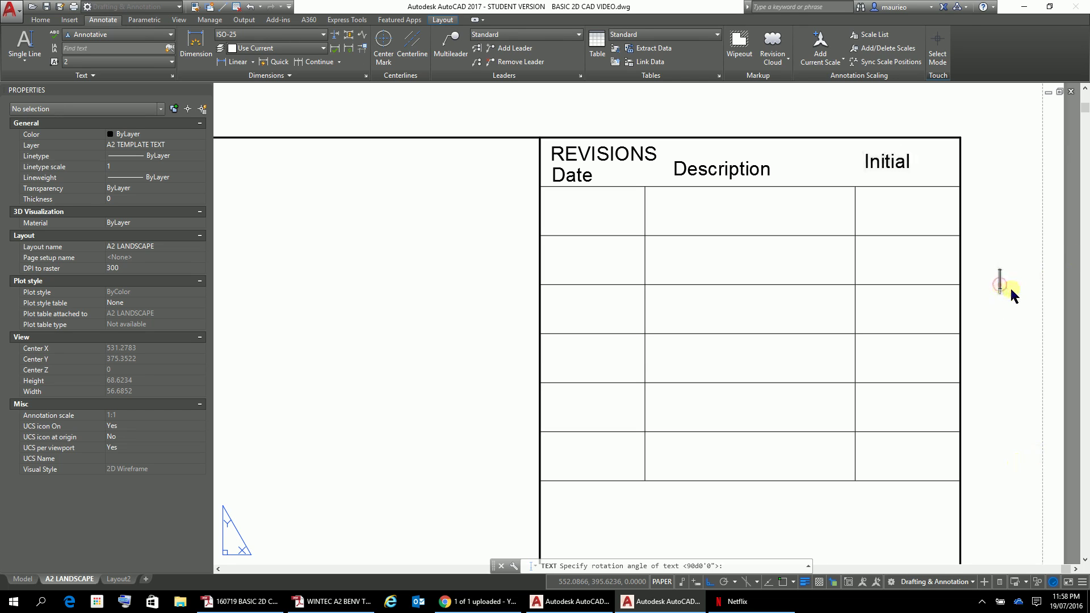
pyautogui.press('Escape')
pyautogui.press('Escape')
pyautogui.press('Escape')
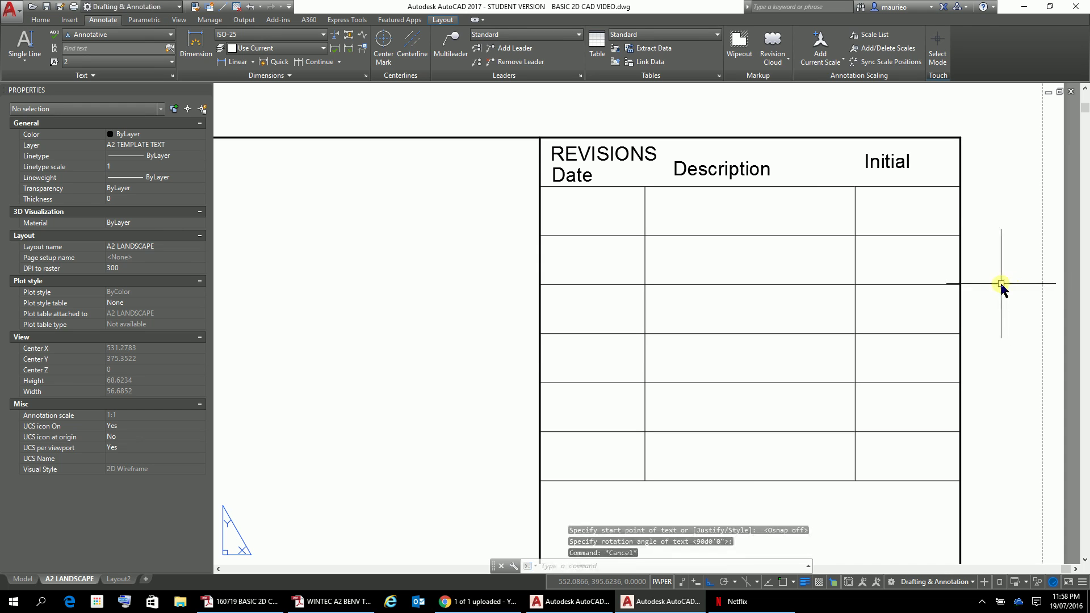
# With Ortho off, stretch the Description heading down and left to sit beside Date.
pyautogui.scroll(2, 724, 187)
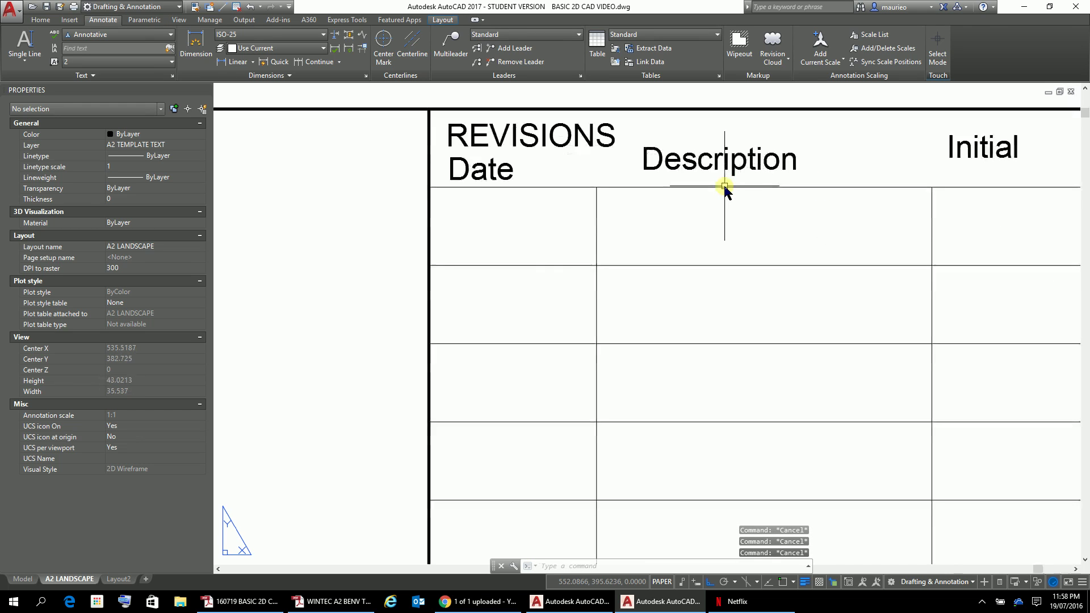
pyautogui.click(656, 169)
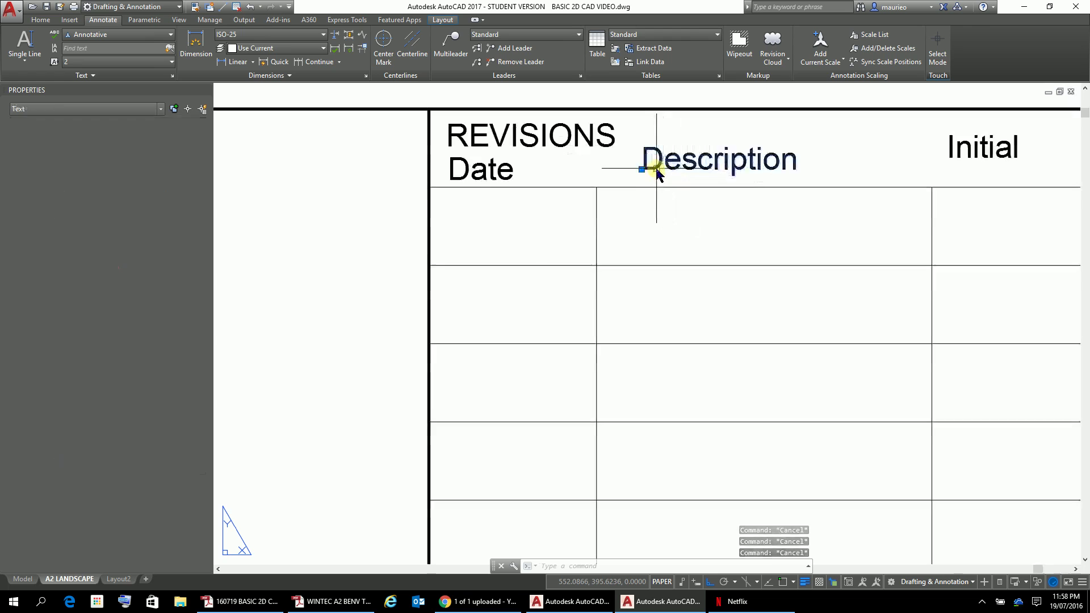
pyautogui.click(641, 168)
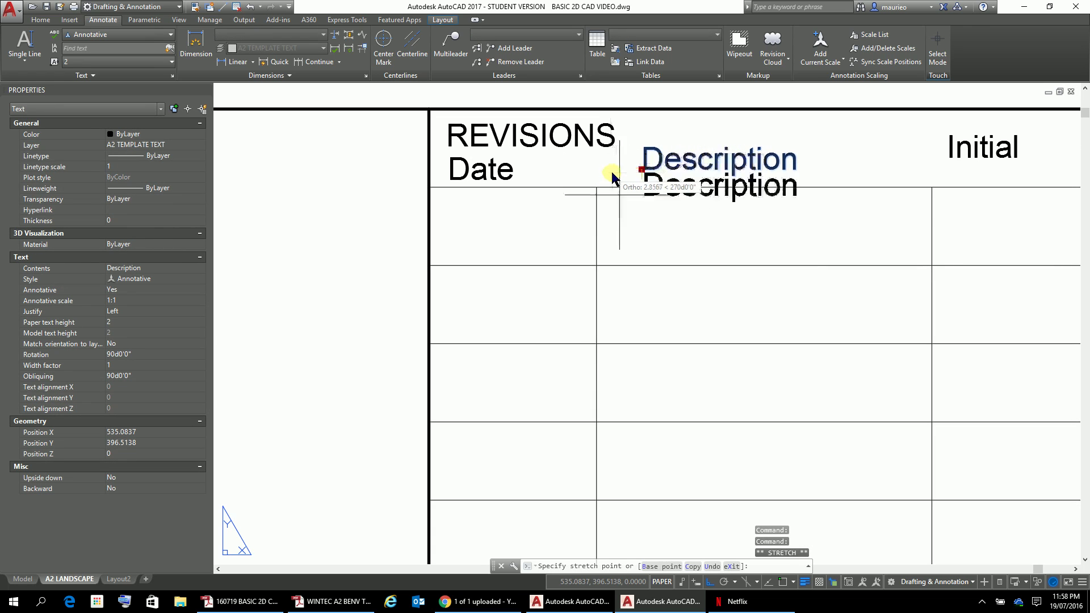
pyautogui.click(709, 581)
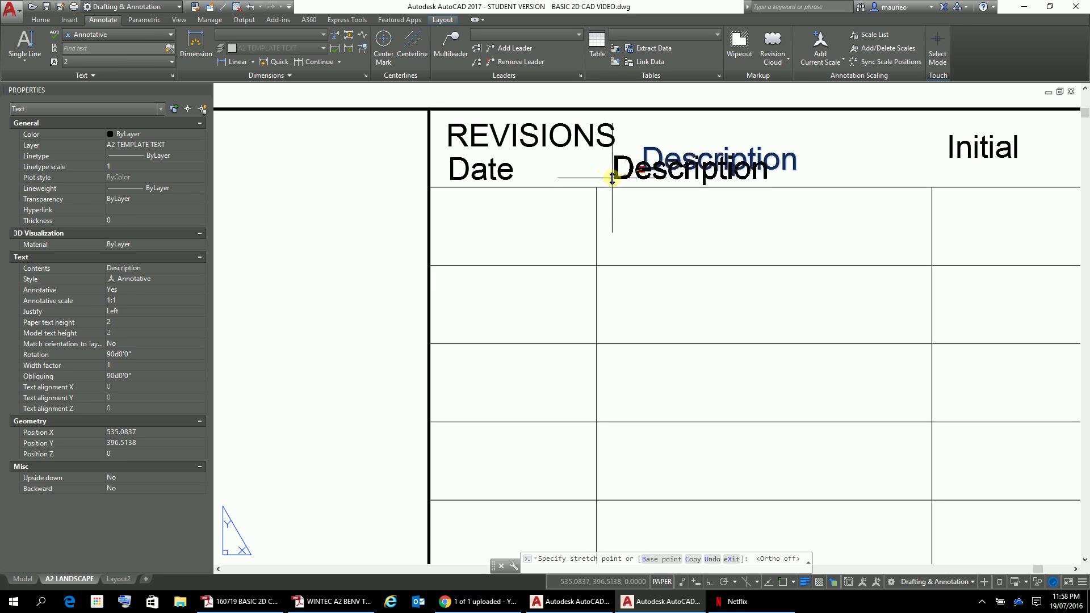
pyautogui.press('Escape')
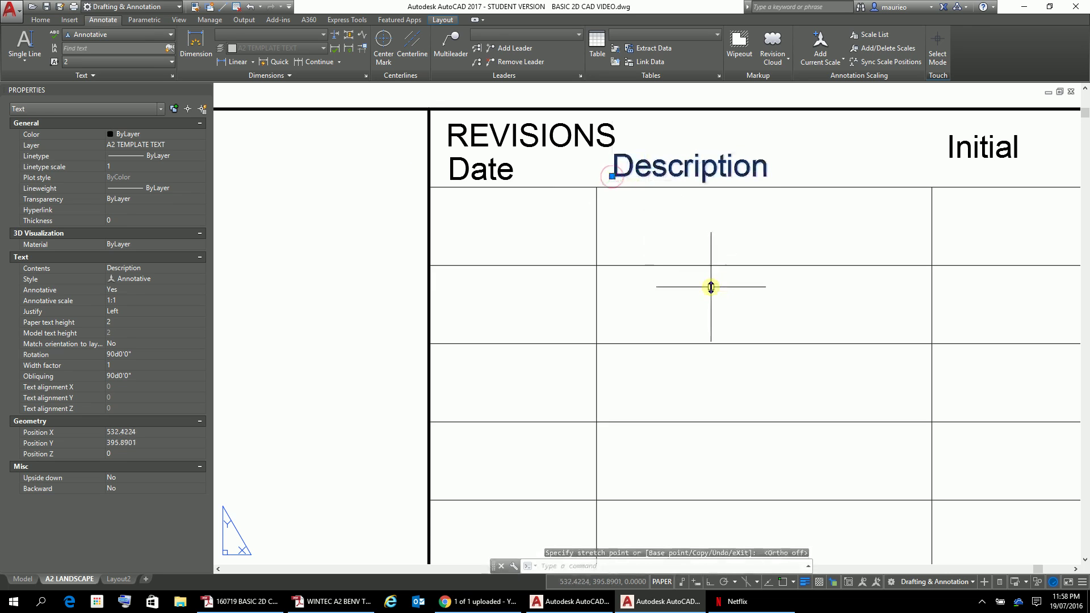
pyautogui.press('Escape')
pyautogui.press('Escape')
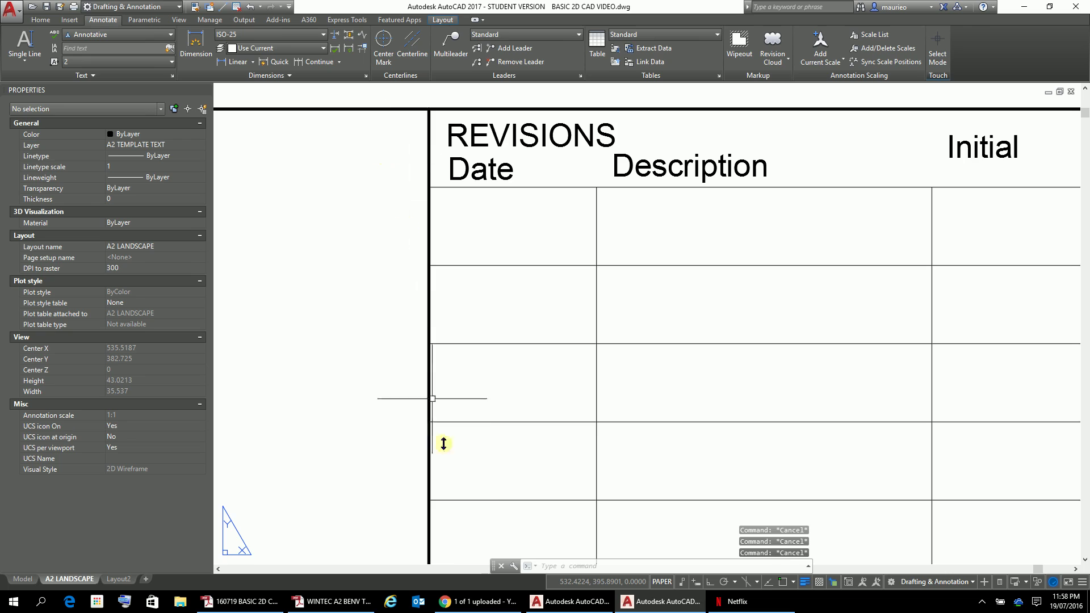
# Draw a horizontal construction line (XL) through the Date heading's baseline.
pyautogui.write('xl')
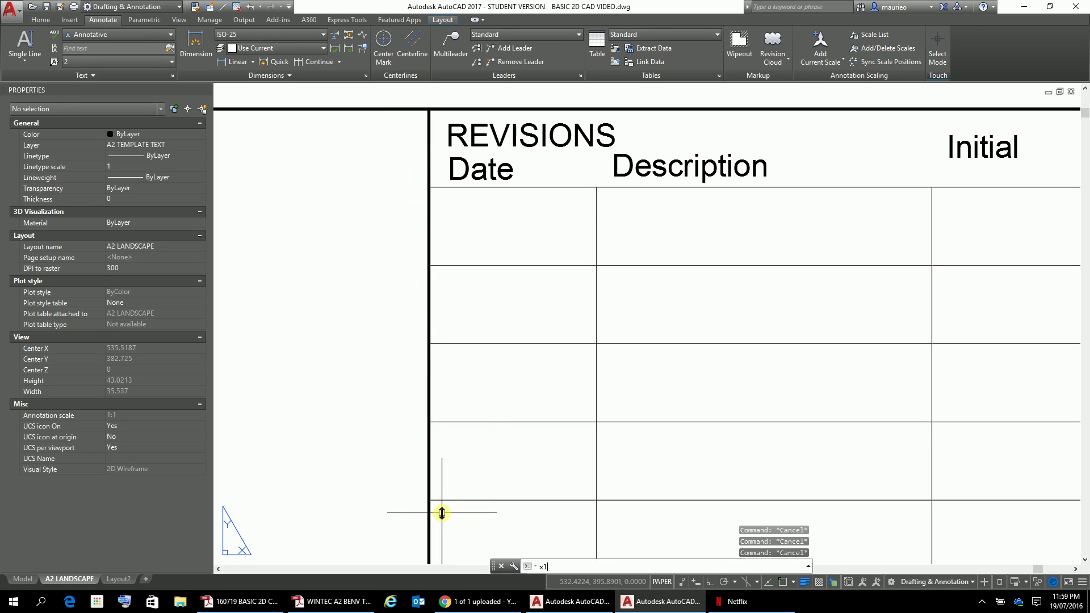
pyautogui.press('Return')
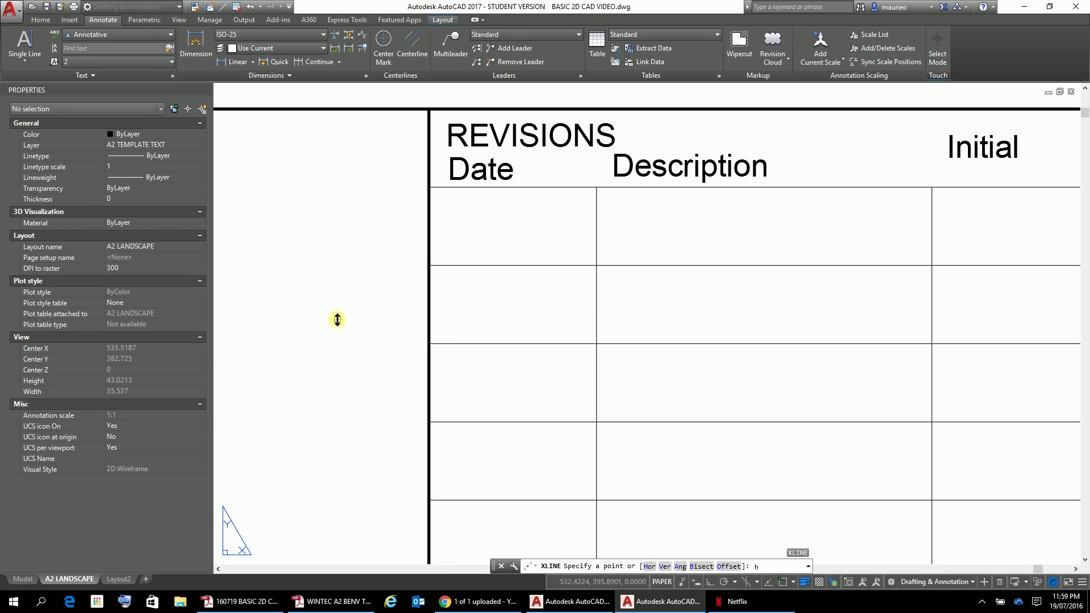
pyautogui.write('h')
pyautogui.press('Return')
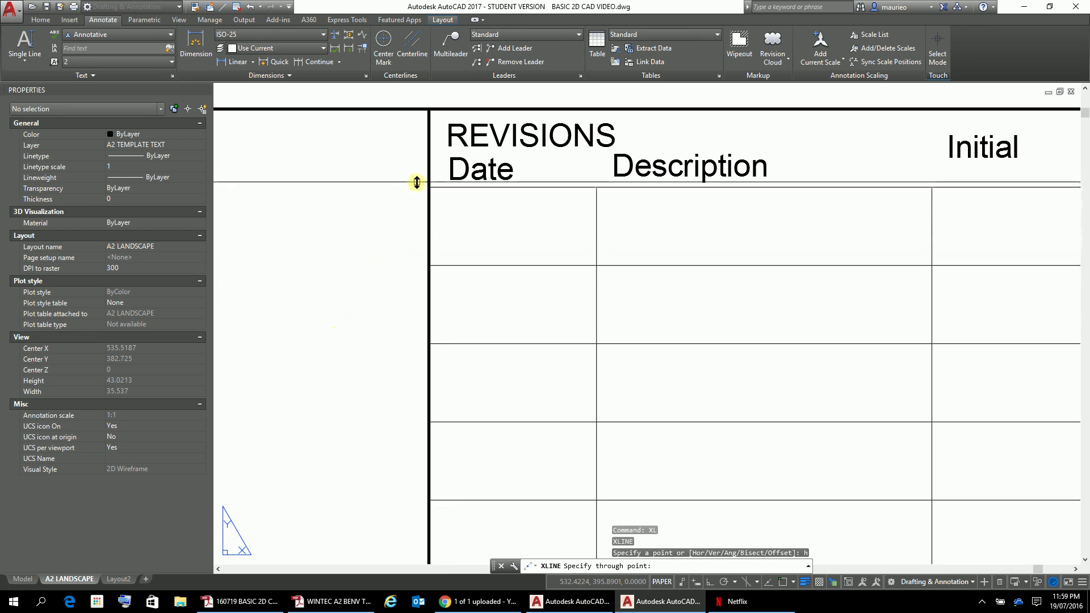
pyautogui.click(415, 179)
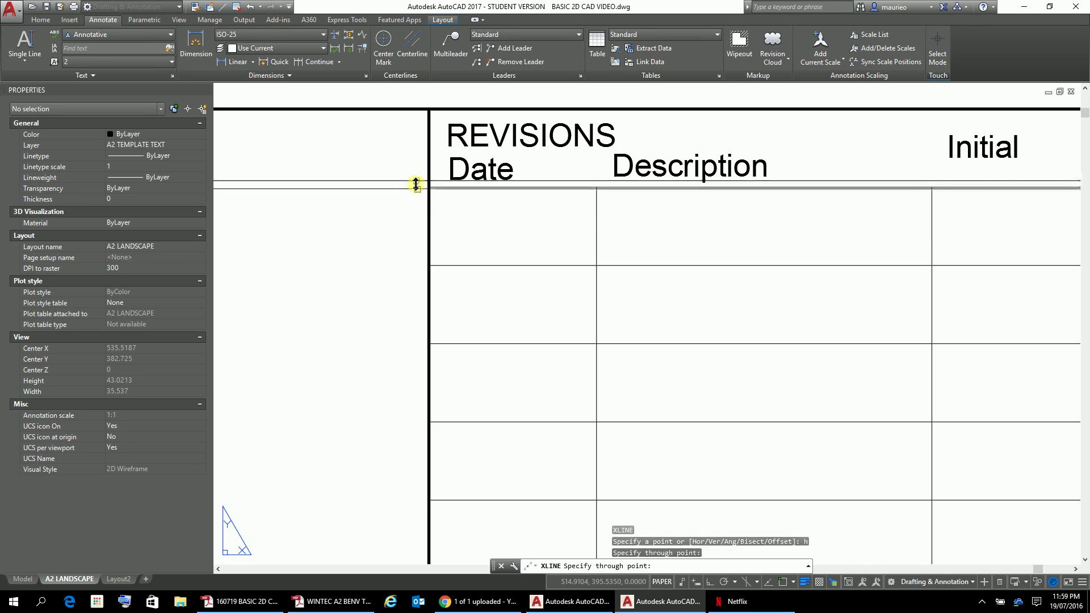
pyautogui.press('Escape')
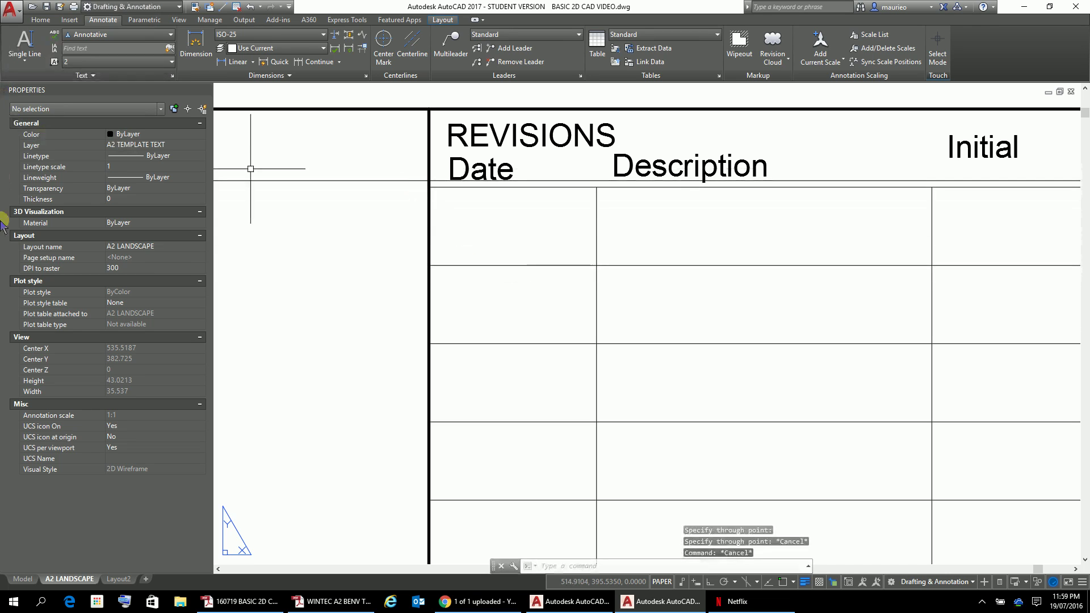
# Move the Description heading down onto the horizontal guide line.
pyautogui.click(671, 176)
pyautogui.rightClick(684, 257)
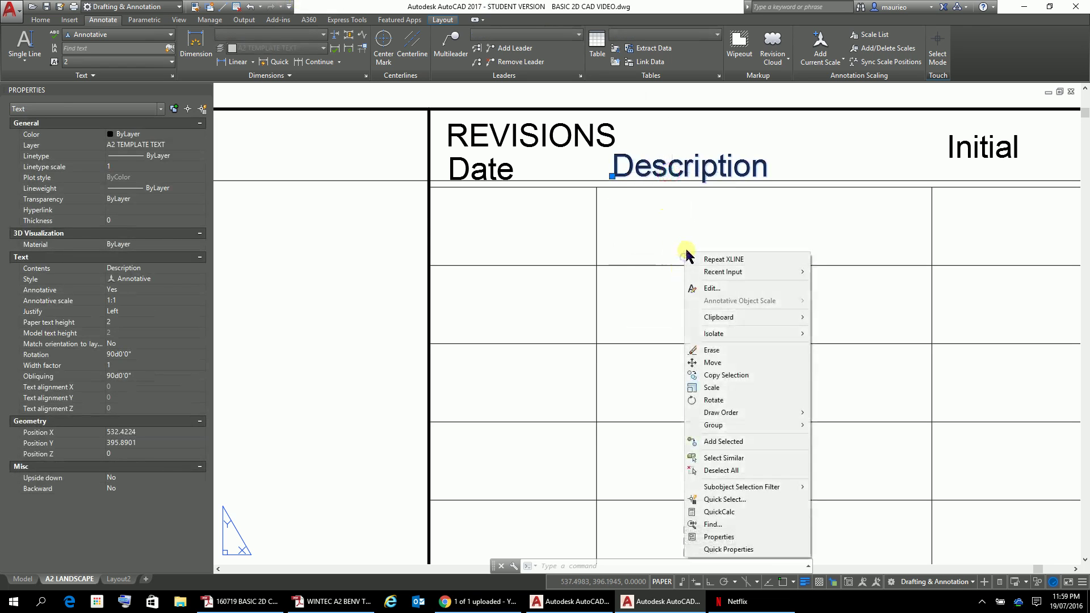
pyautogui.click(712, 362)
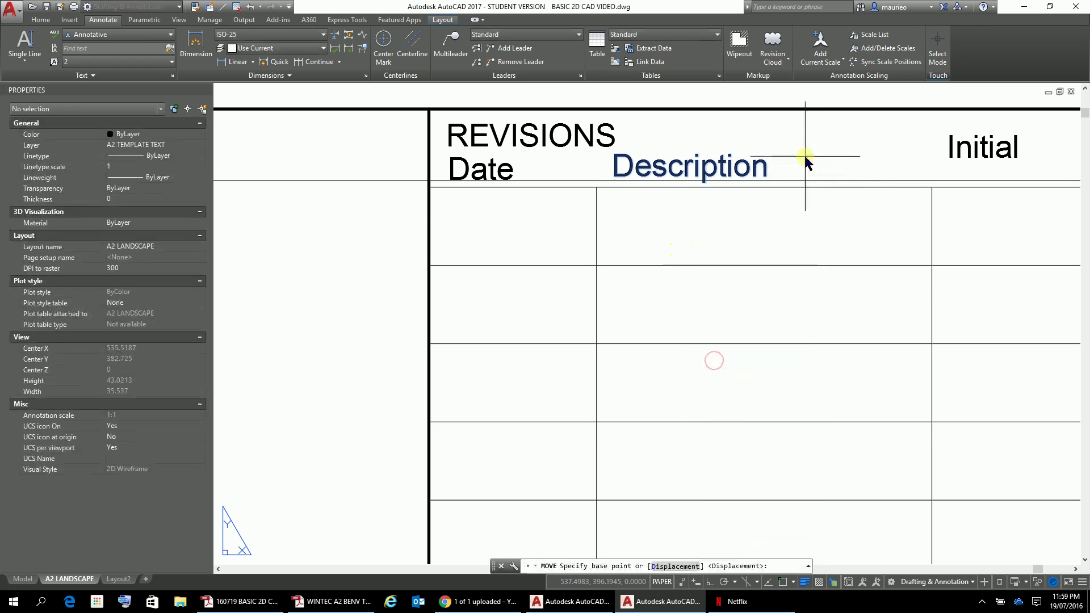
pyautogui.click(802, 132)
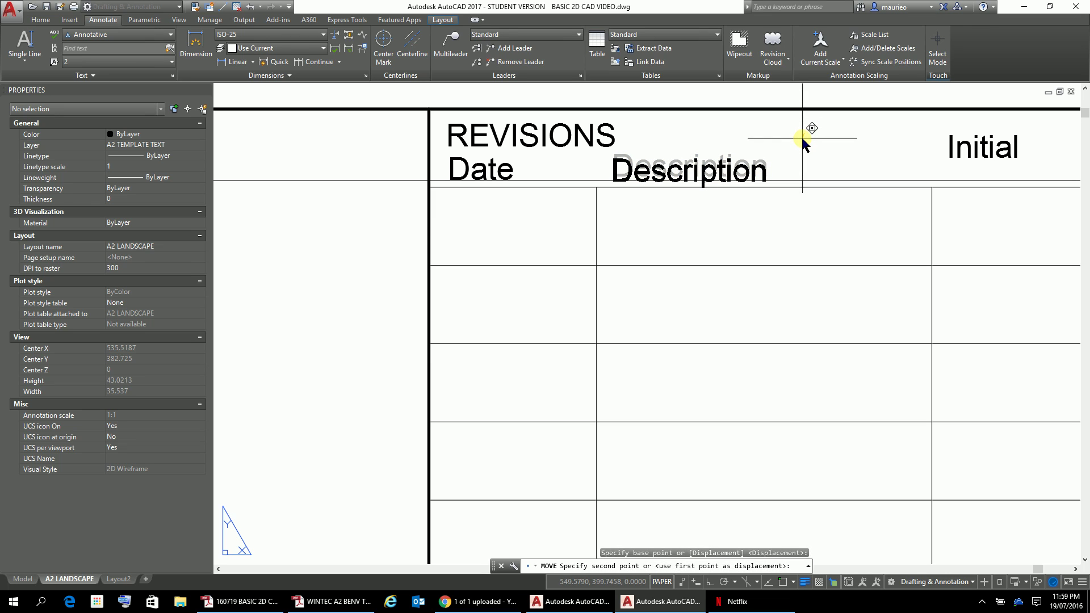
pyautogui.click(801, 137)
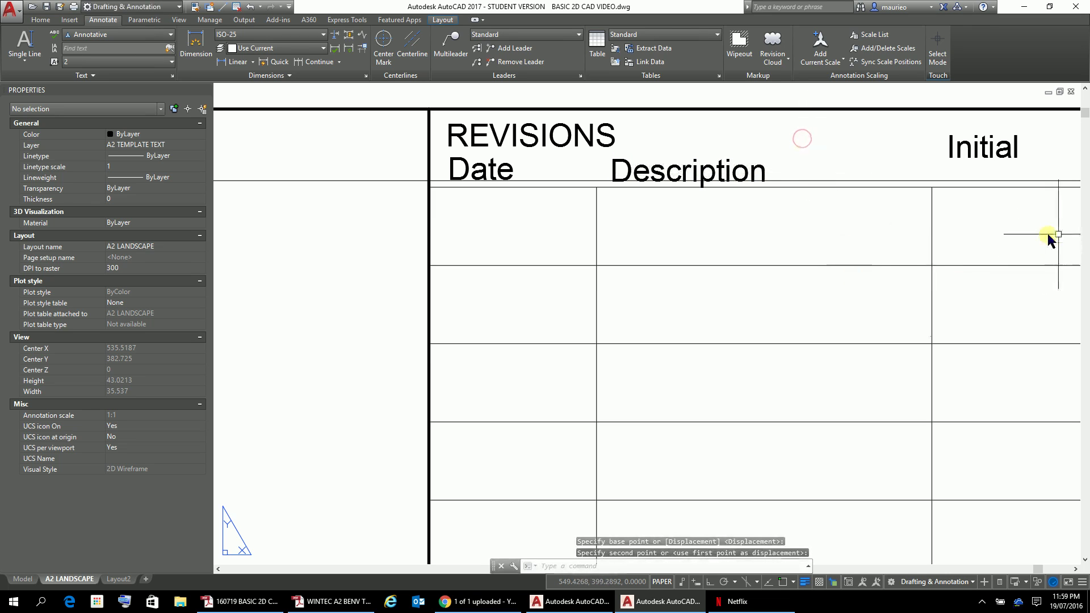
# With Osnap on, stretch the Initial heading down onto the guide line.
pyautogui.click(1004, 160)
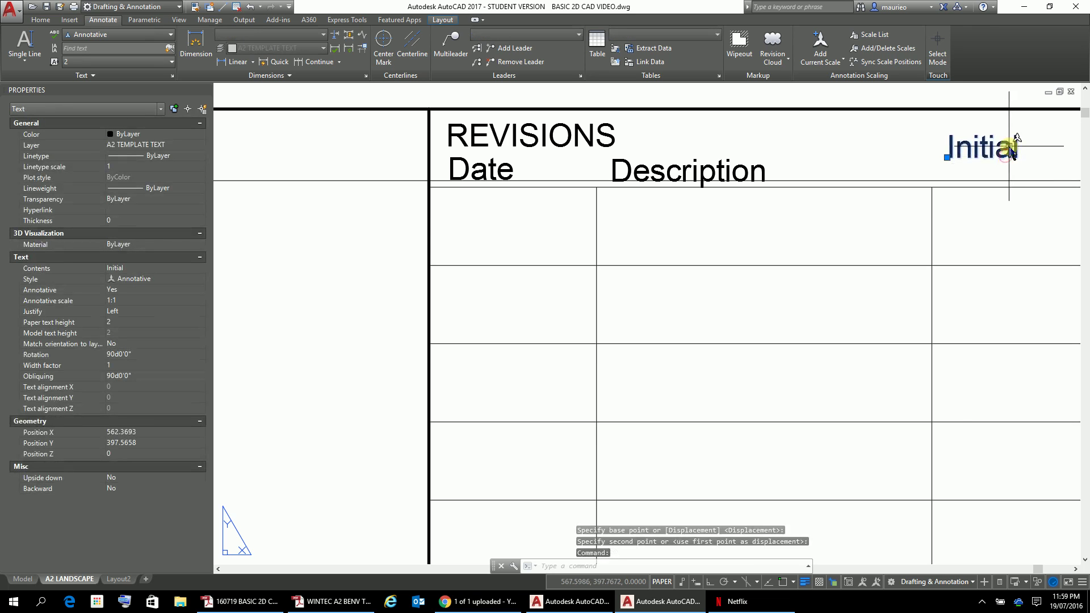
pyautogui.rightClick(1008, 147)
pyautogui.click(993, 248)
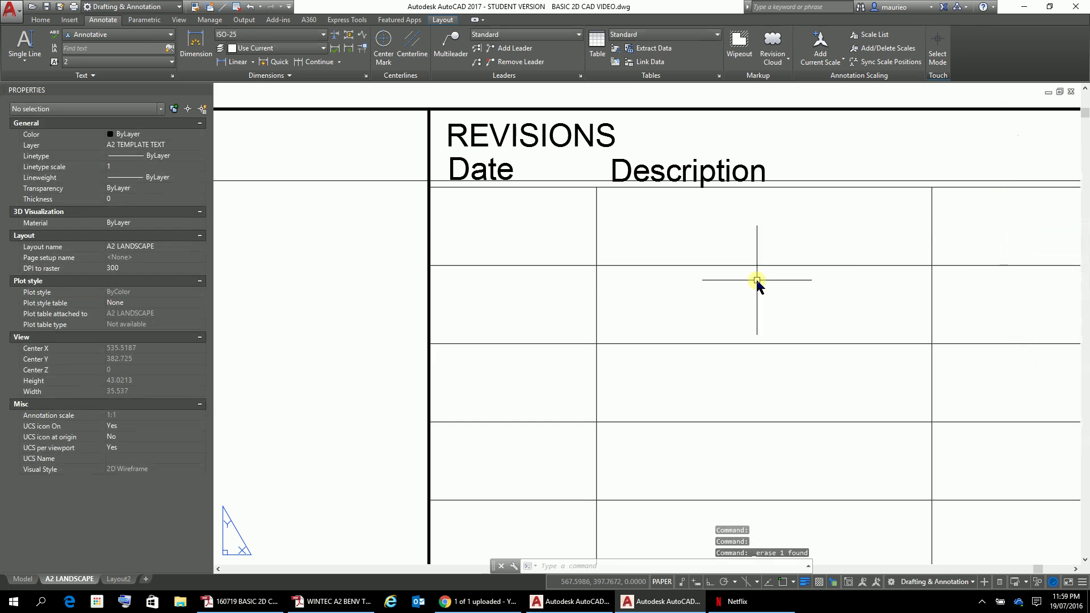
pyautogui.hotkey('ctrl', 'z')
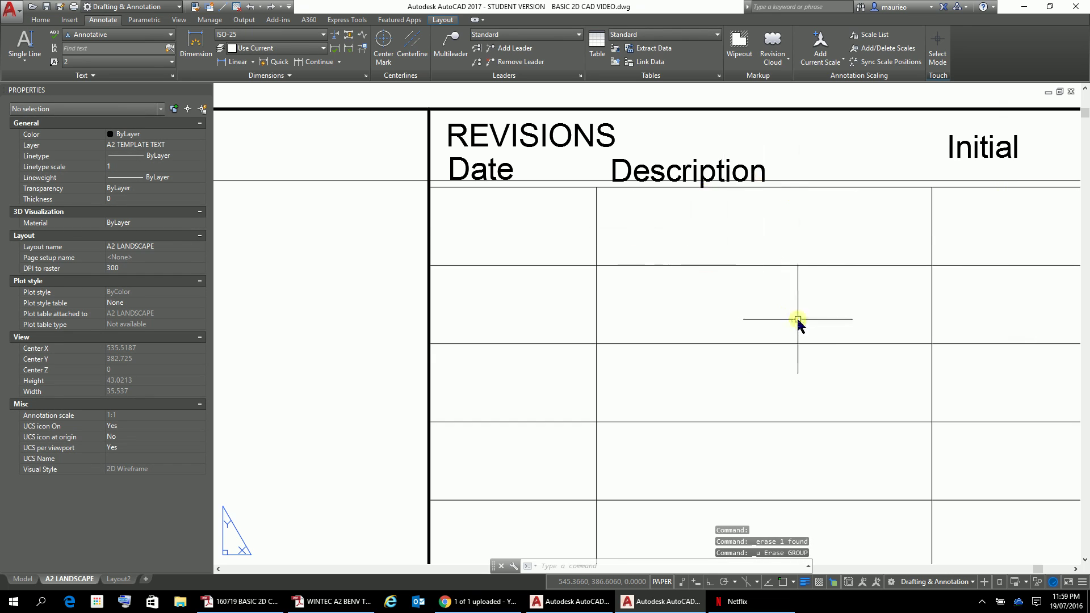
pyautogui.press('Escape')
pyautogui.press('Escape')
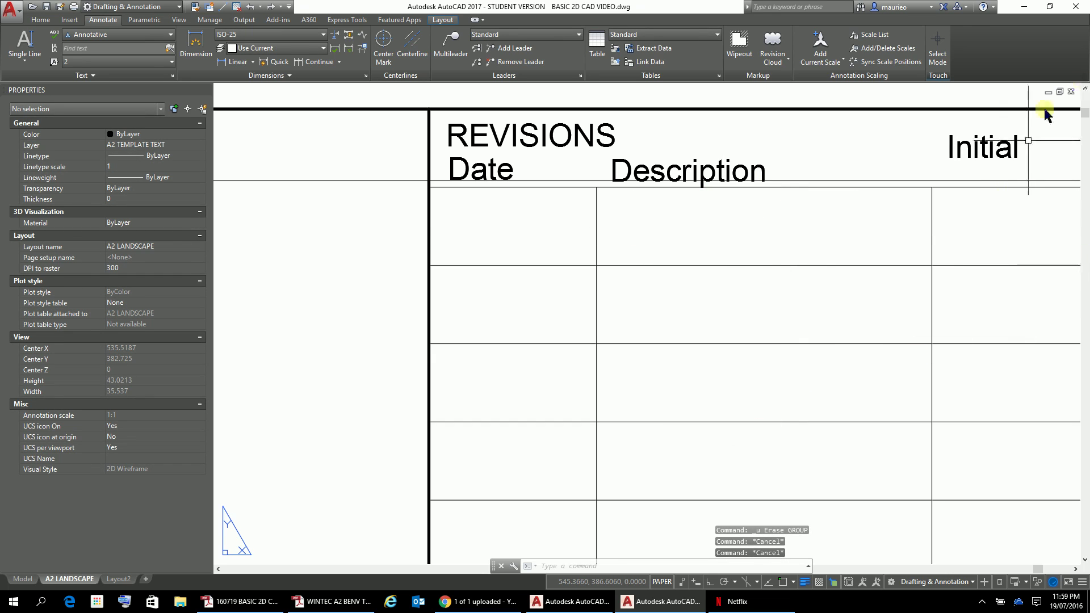
pyautogui.click(1003, 151)
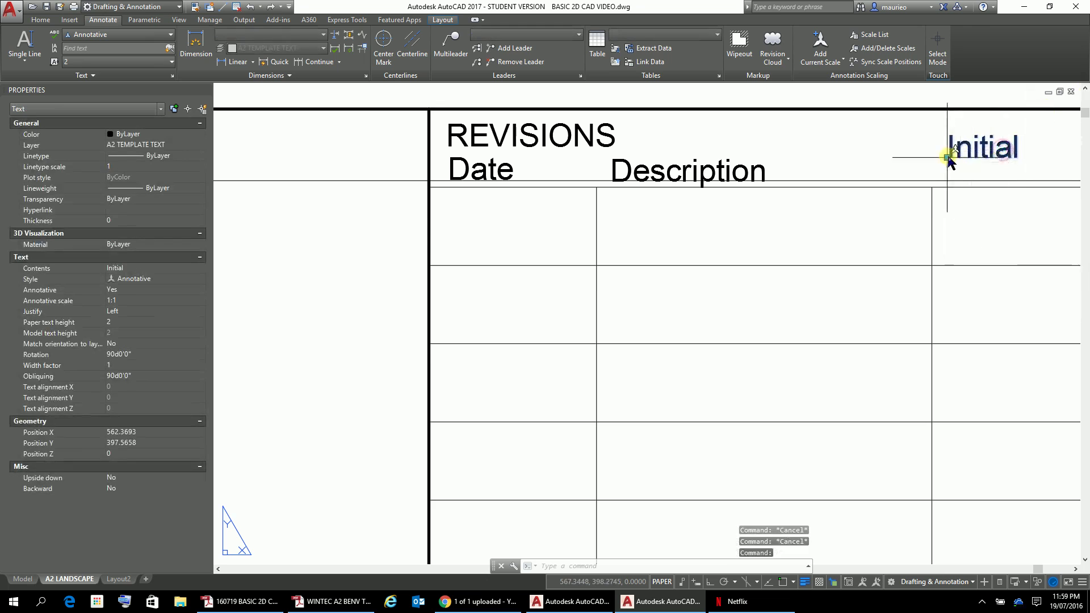
pyautogui.click(947, 159)
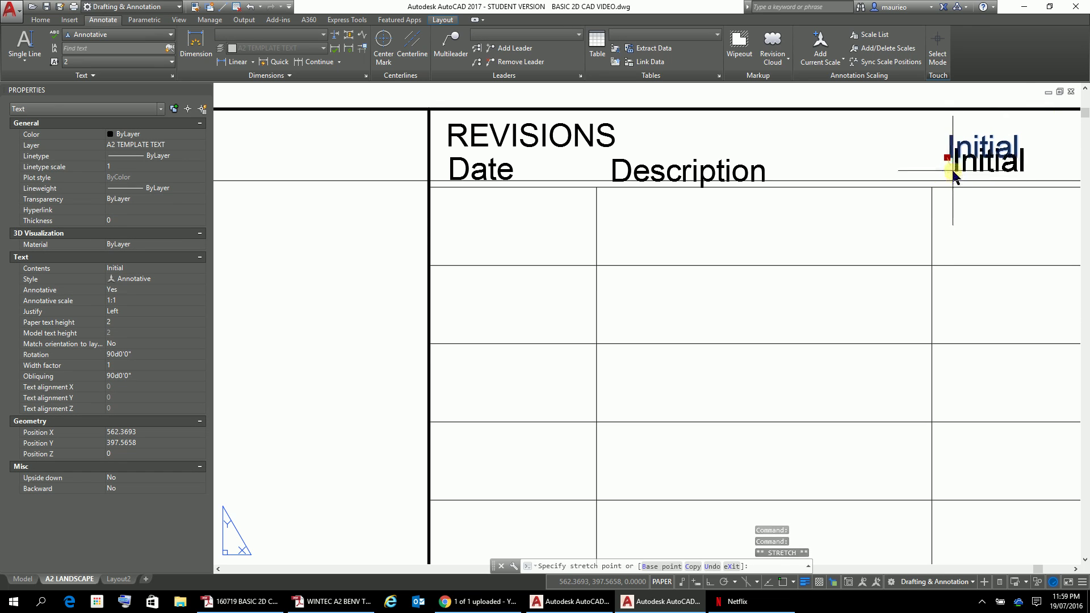
pyautogui.click(782, 581)
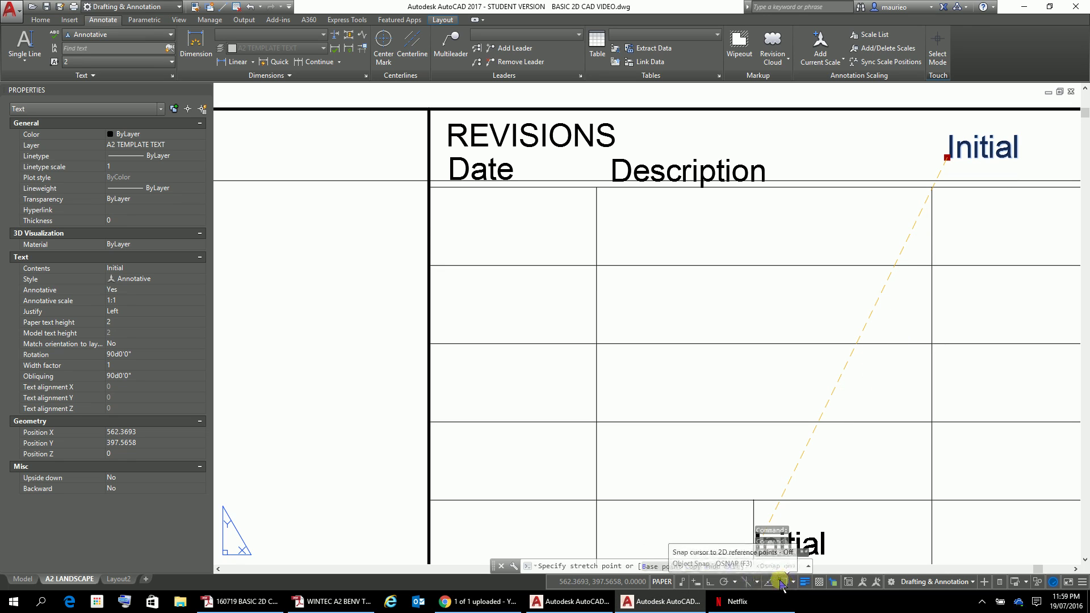
pyautogui.click(946, 181)
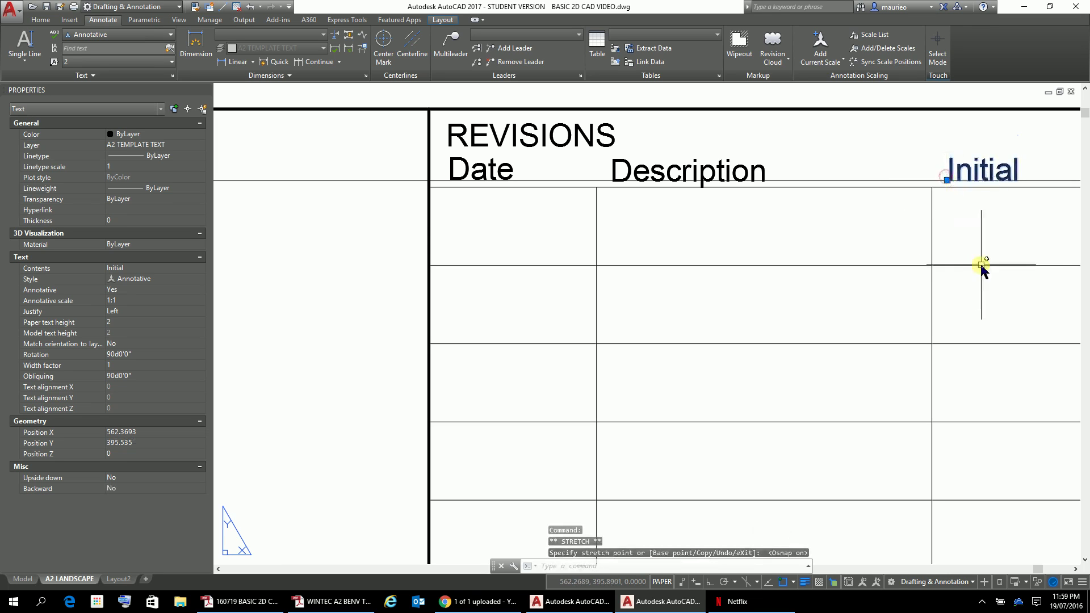
pyautogui.press('Escape')
pyautogui.press('Escape')
pyautogui.press('Escape')
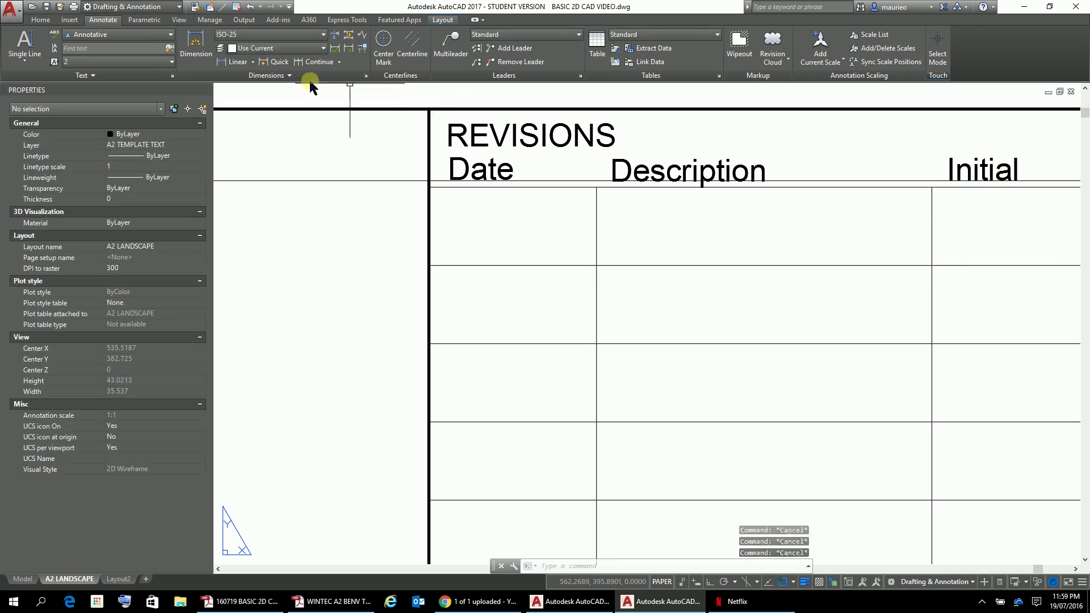
# Delete the horizontal guide line, check the Date heading's position, and zoom out.
pyautogui.click(316, 181)
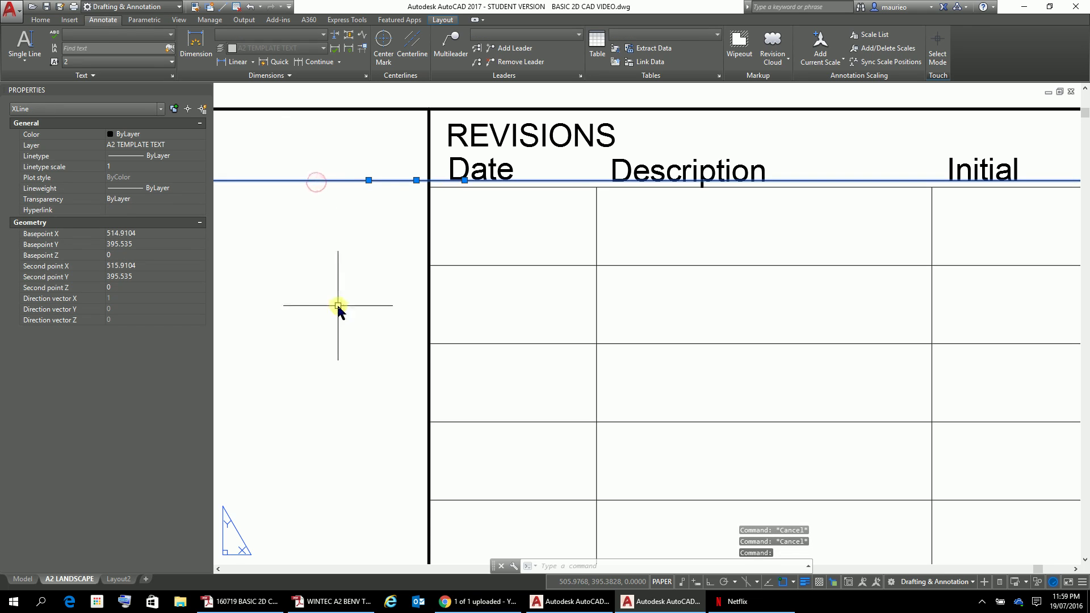
pyautogui.press('Delete')
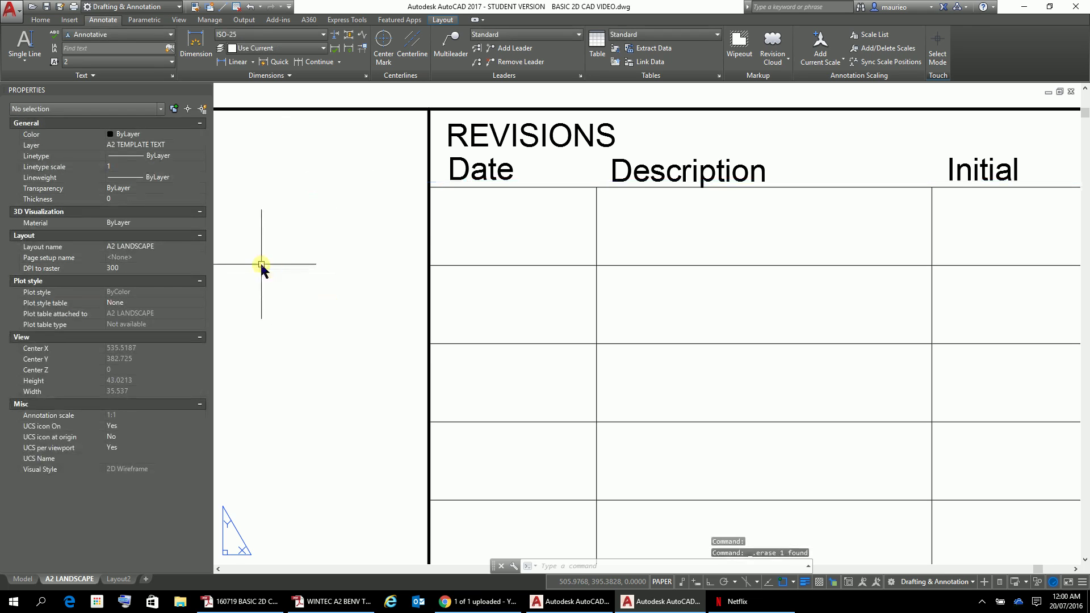
pyautogui.click(484, 180)
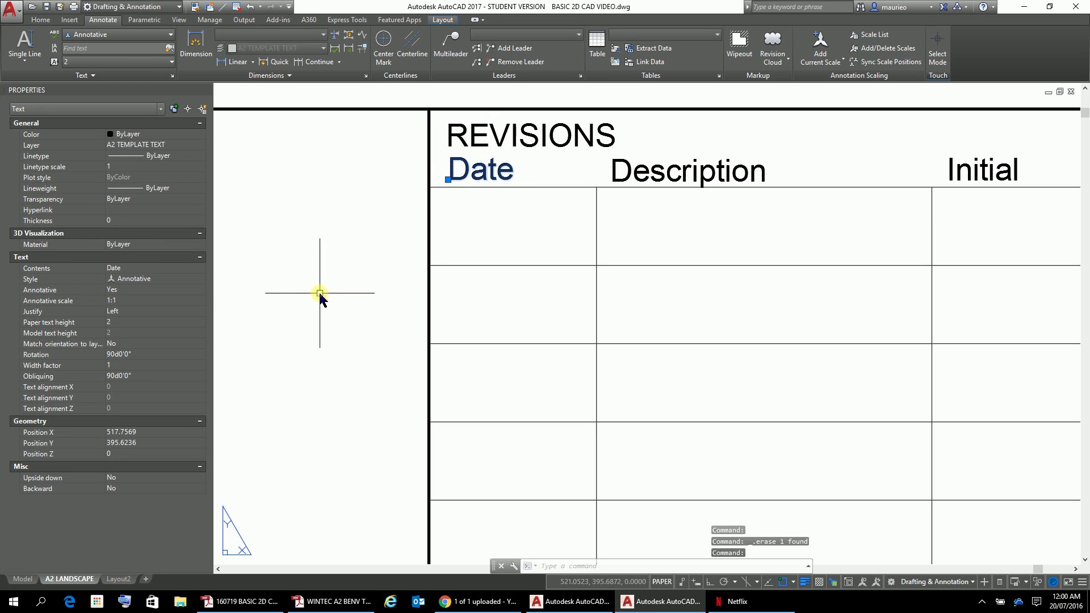
pyautogui.press('Escape')
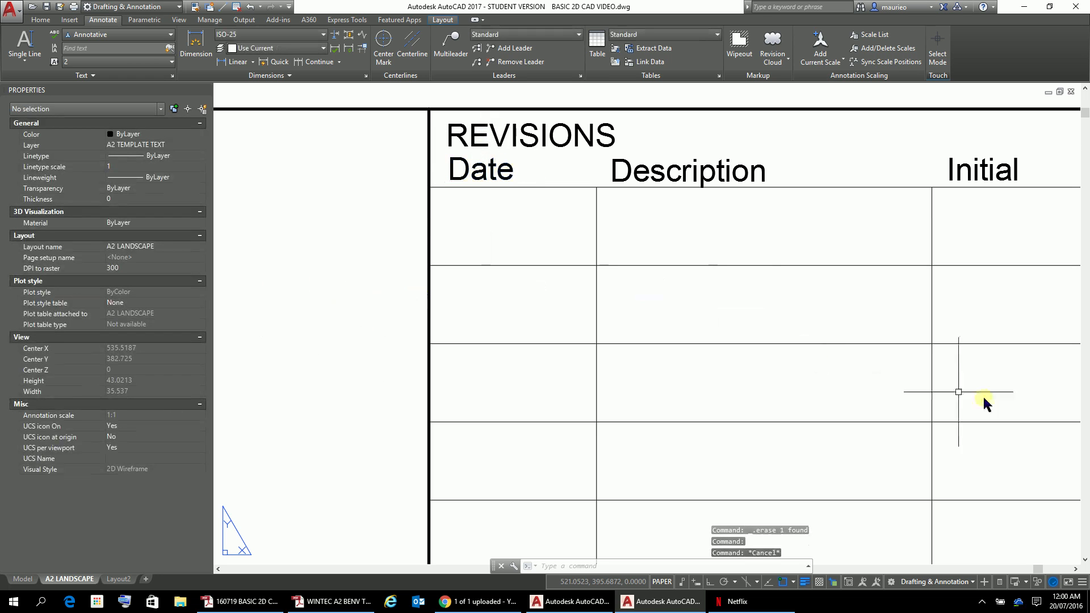
pyautogui.scroll(-4, 976, 243)
pyautogui.scroll(-2, 919, 239)
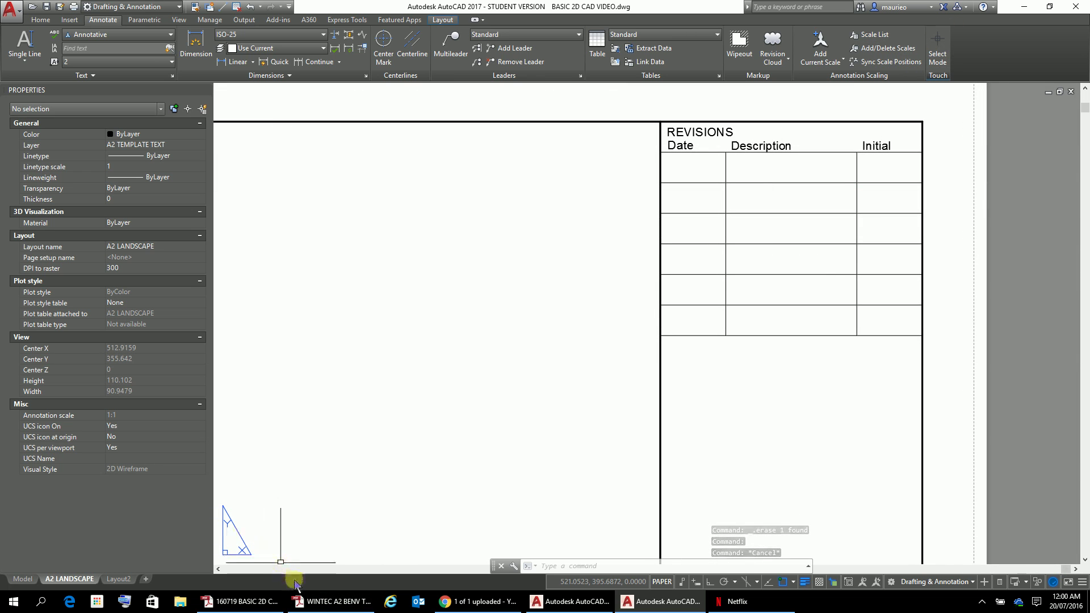
pyautogui.click(330, 601)
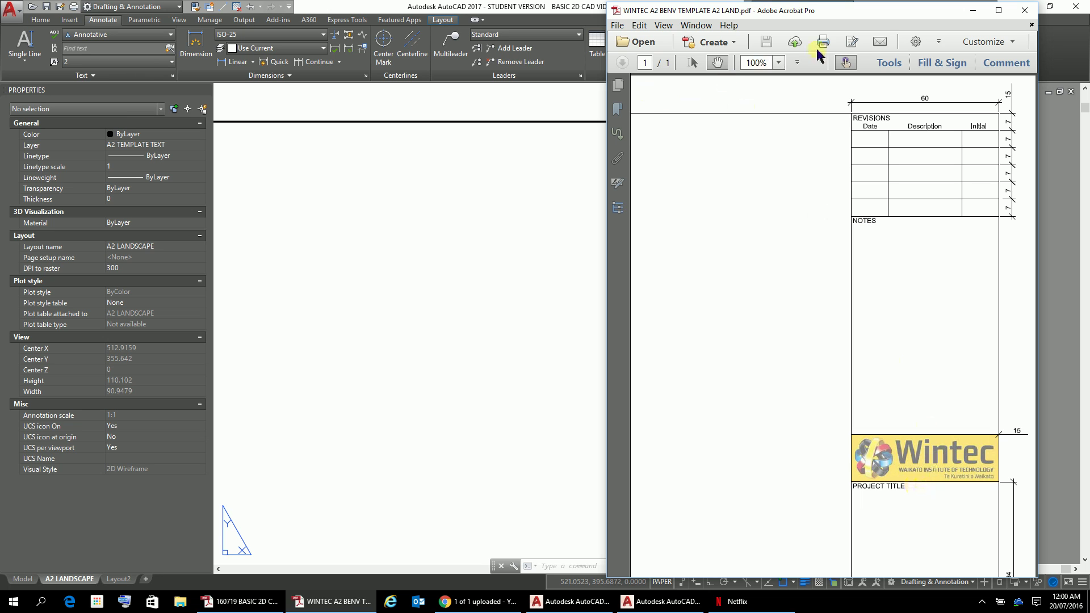
pyautogui.click(972, 12)
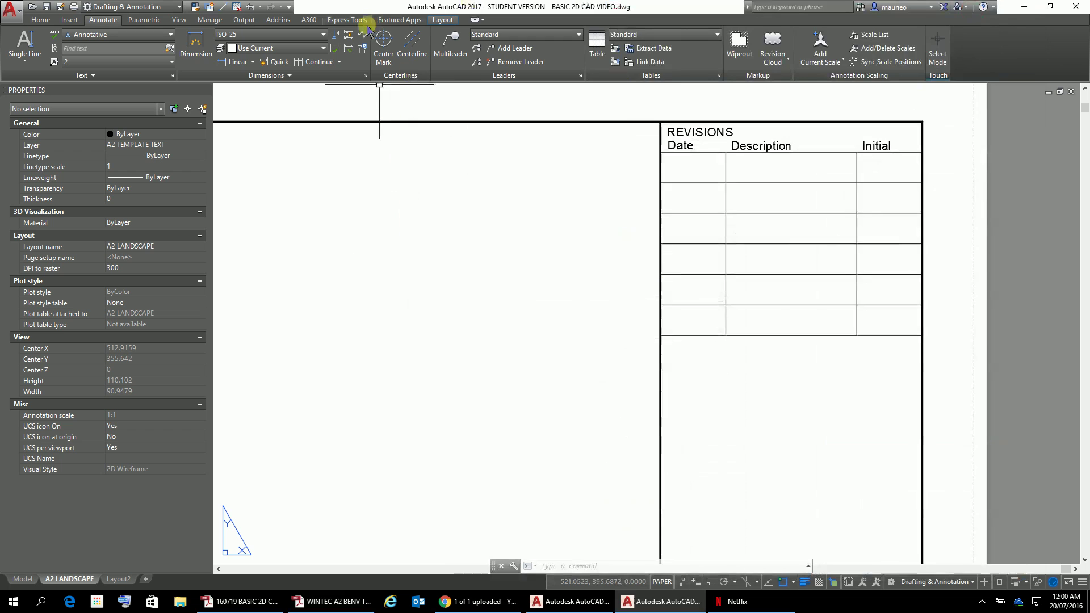
# Start single-line text below the revisions table and type the label NOTES:.
pyautogui.click(32, 45)
pyautogui.scroll(4, 657, 361)
pyautogui.scroll(6, 659, 359)
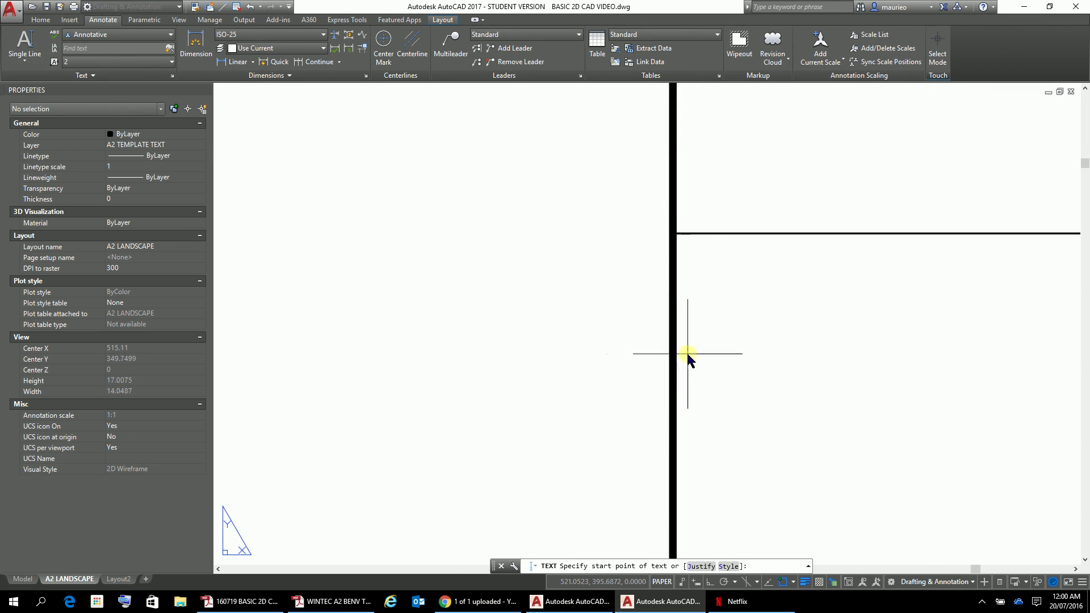
pyautogui.click(692, 280)
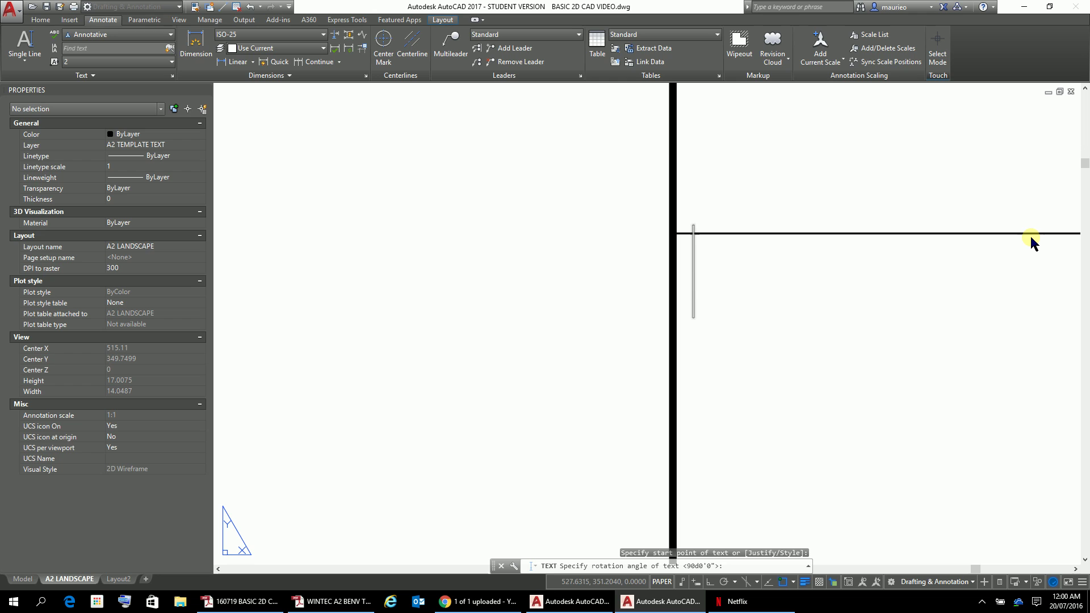
pyautogui.write('NOT')
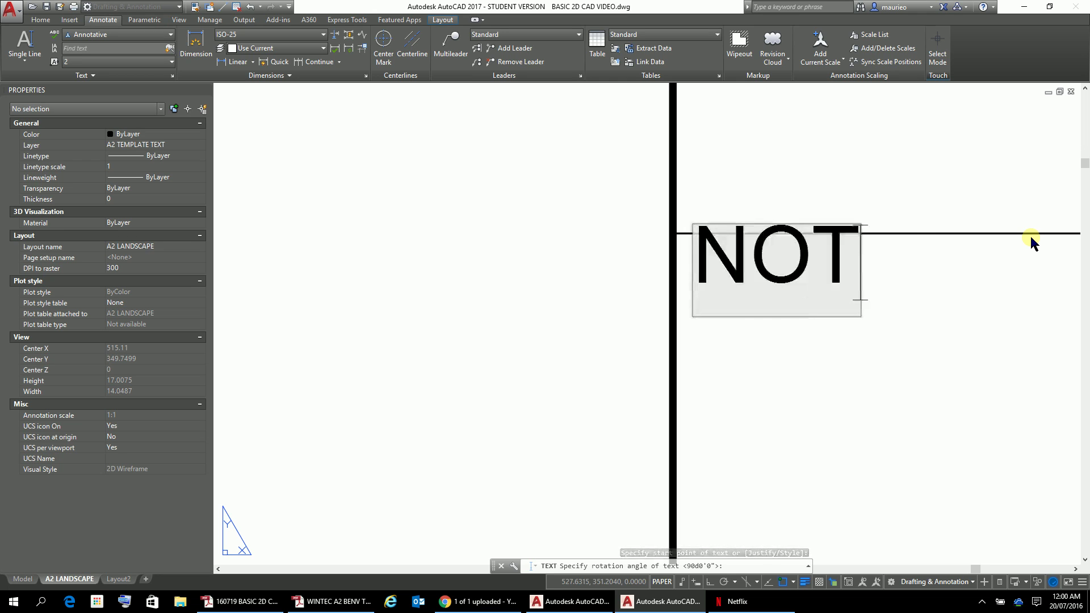
pyautogui.write('ES')
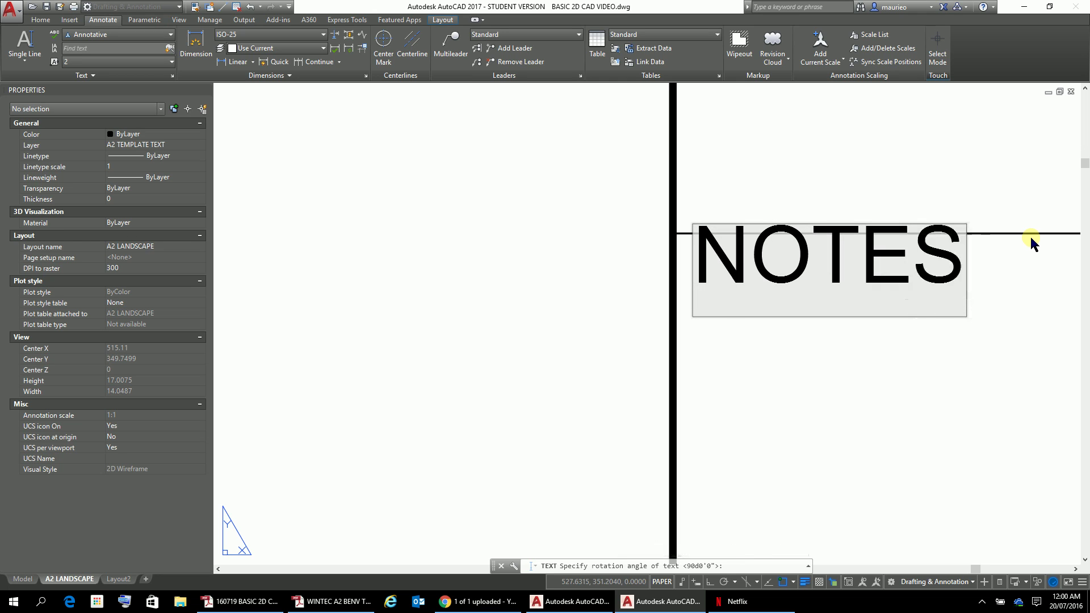
pyautogui.write(':')
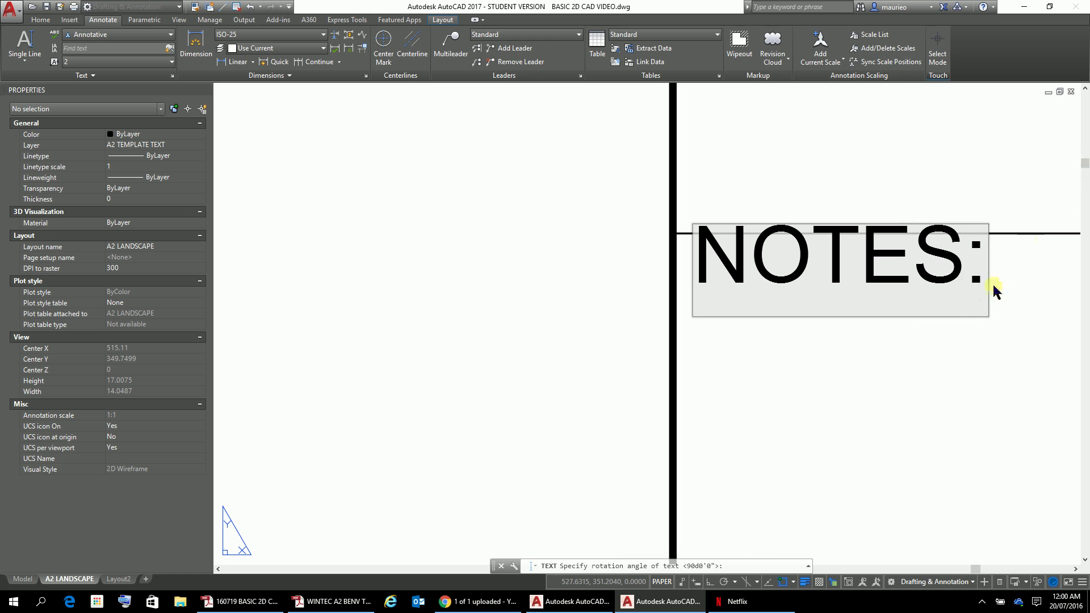
pyautogui.click(915, 402)
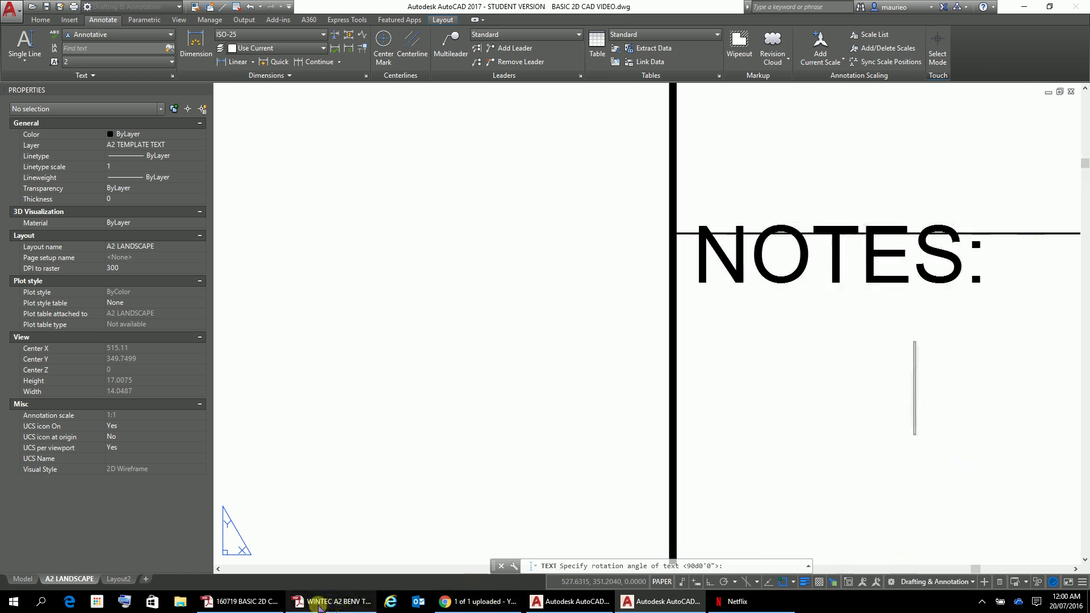
pyautogui.click(319, 603)
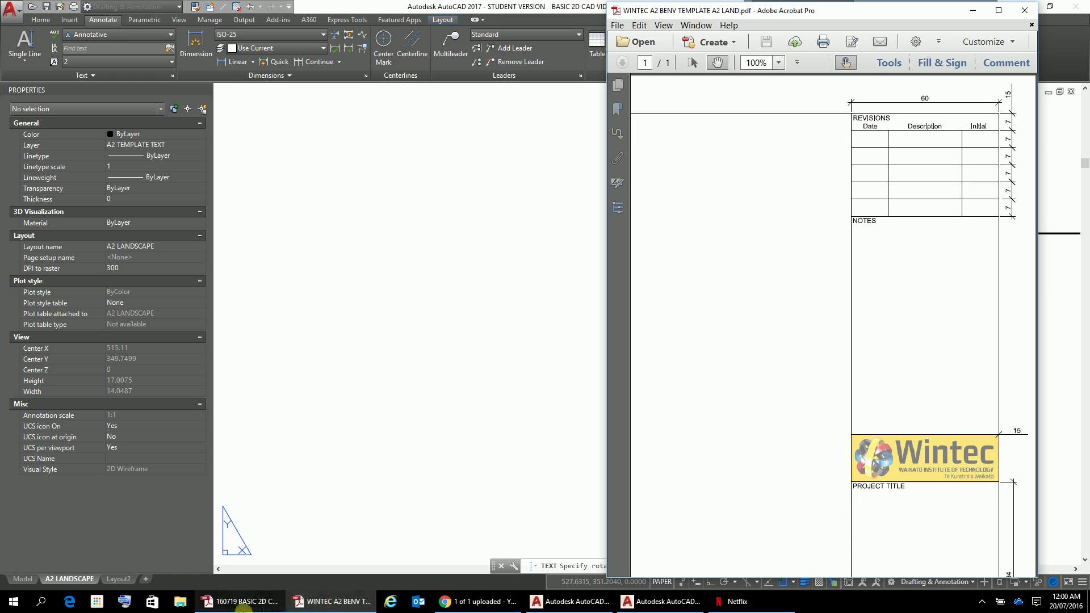
pyautogui.moveTo(244, 606)
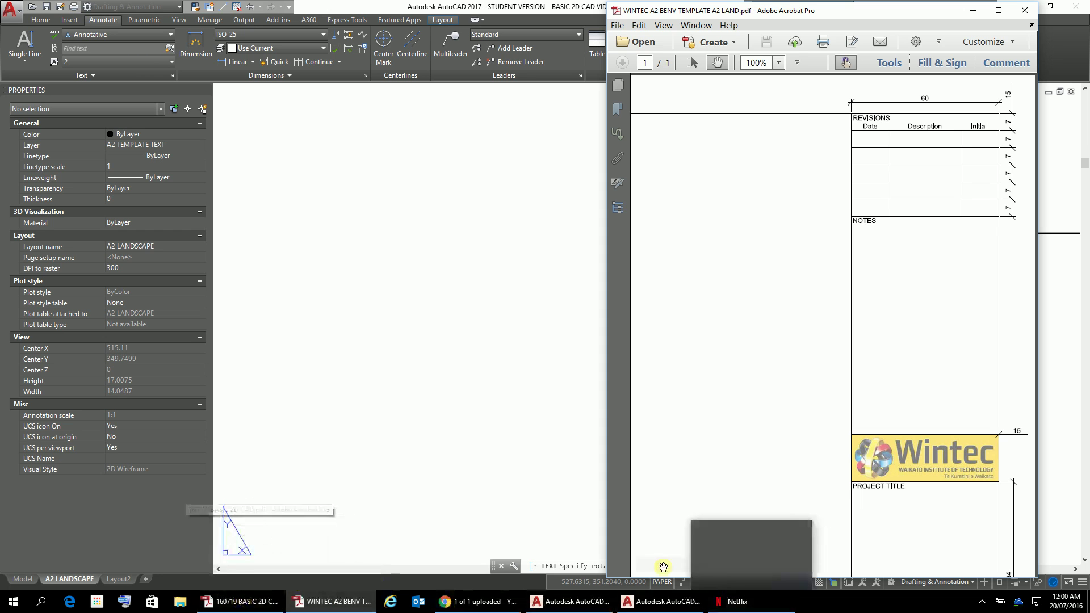
pyautogui.moveTo(595, 608)
pyautogui.click(562, 554)
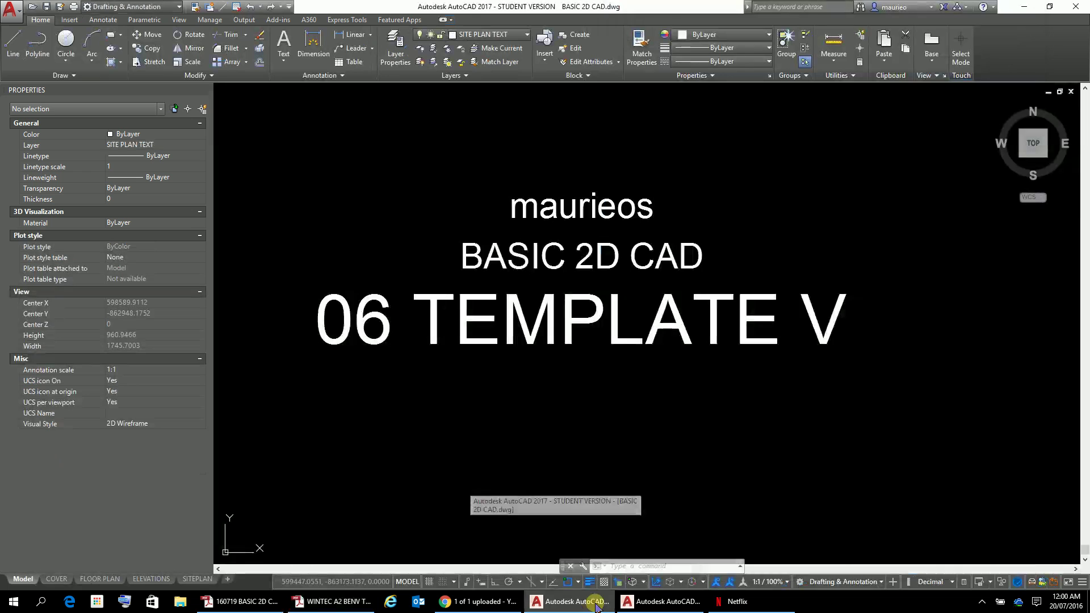
pyautogui.click(662, 601)
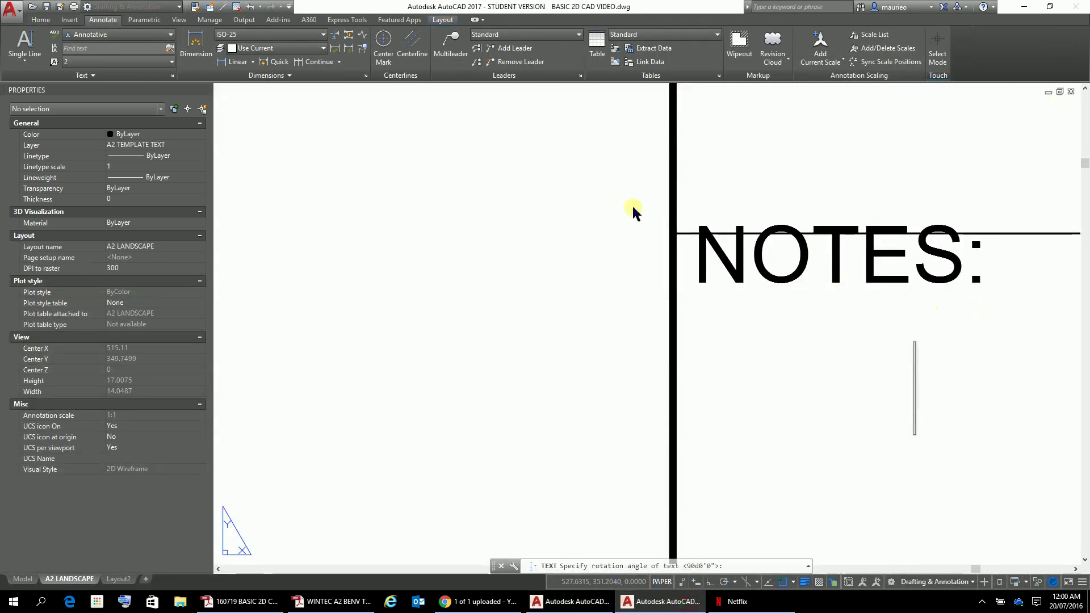
# Move the NOTES: label to the upper left of the notes cell under the revisions table.
pyautogui.press('Escape')
pyautogui.press('Escape')
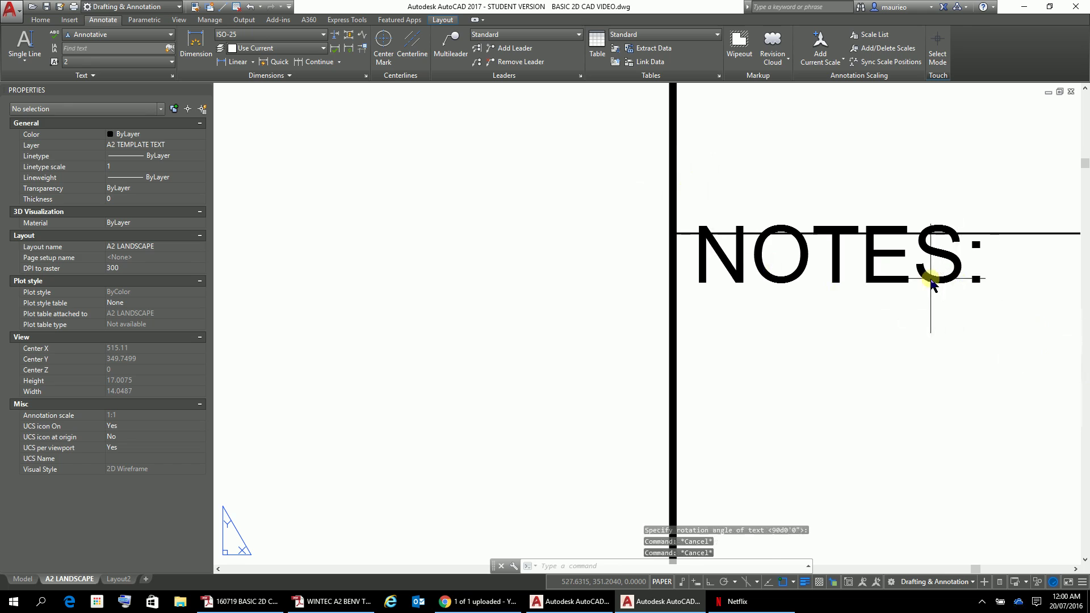
pyautogui.click(928, 277)
pyautogui.rightClick(936, 311)
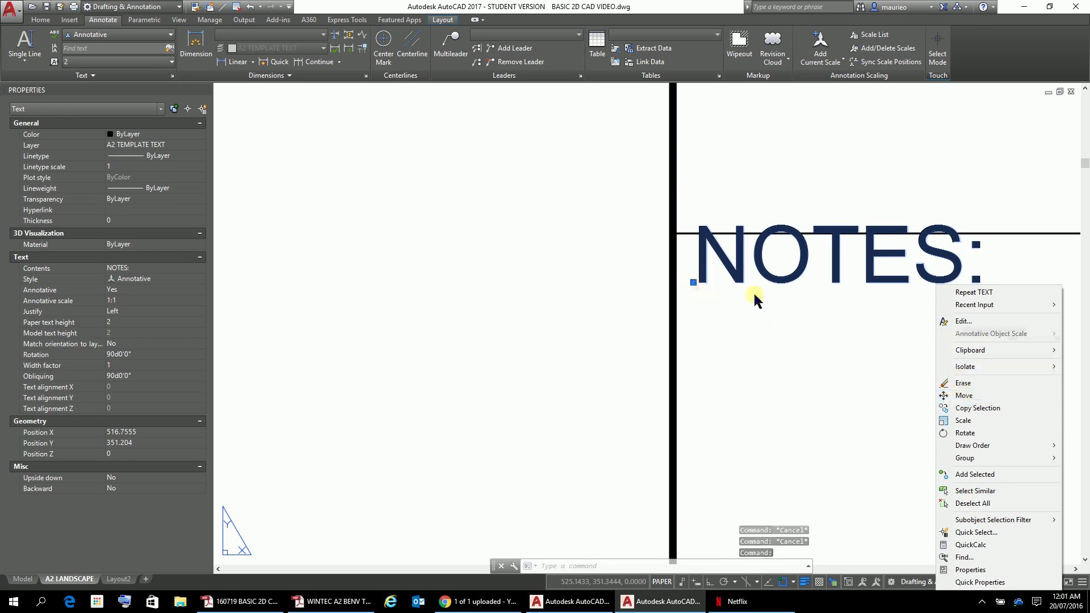
pyautogui.click(959, 397)
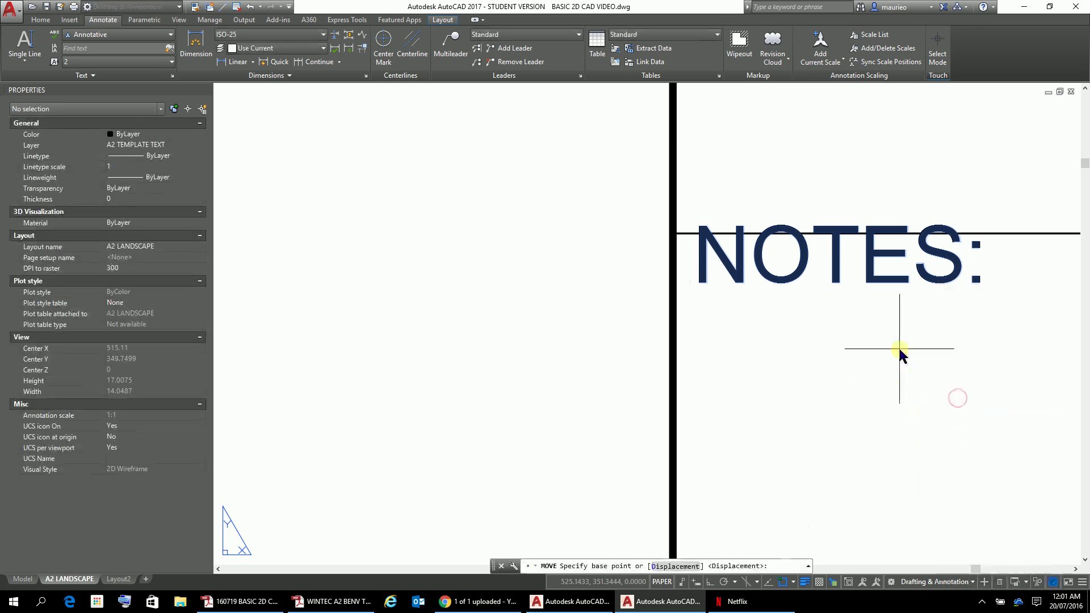
pyautogui.click(914, 400)
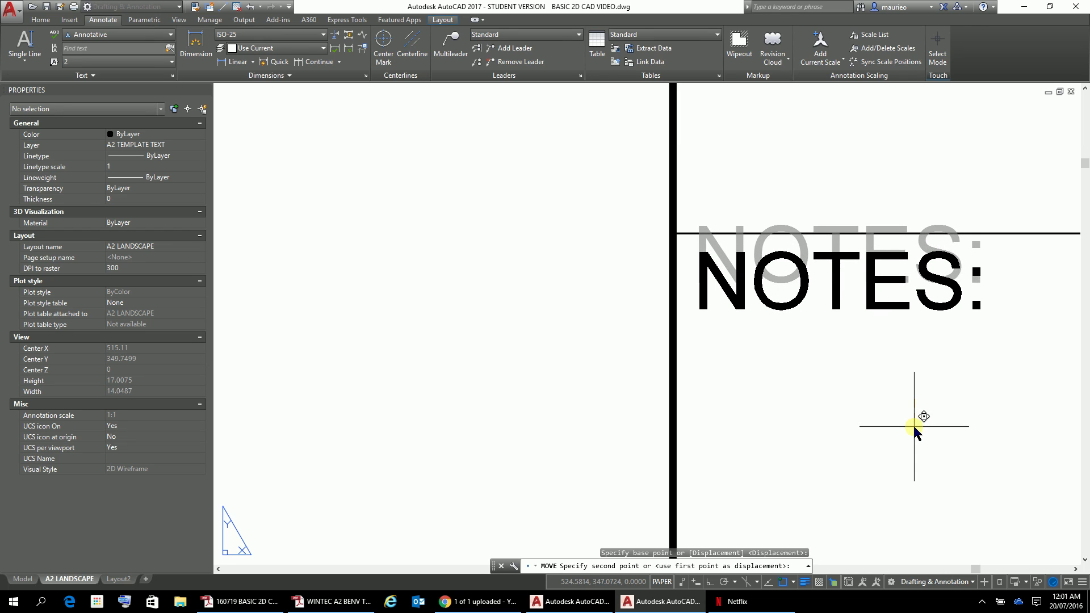
pyautogui.click(913, 427)
# Frame the revisions table and notes area, then bring up the site-plan PDF for reference.
pyautogui.scroll(-5, 963, 439)
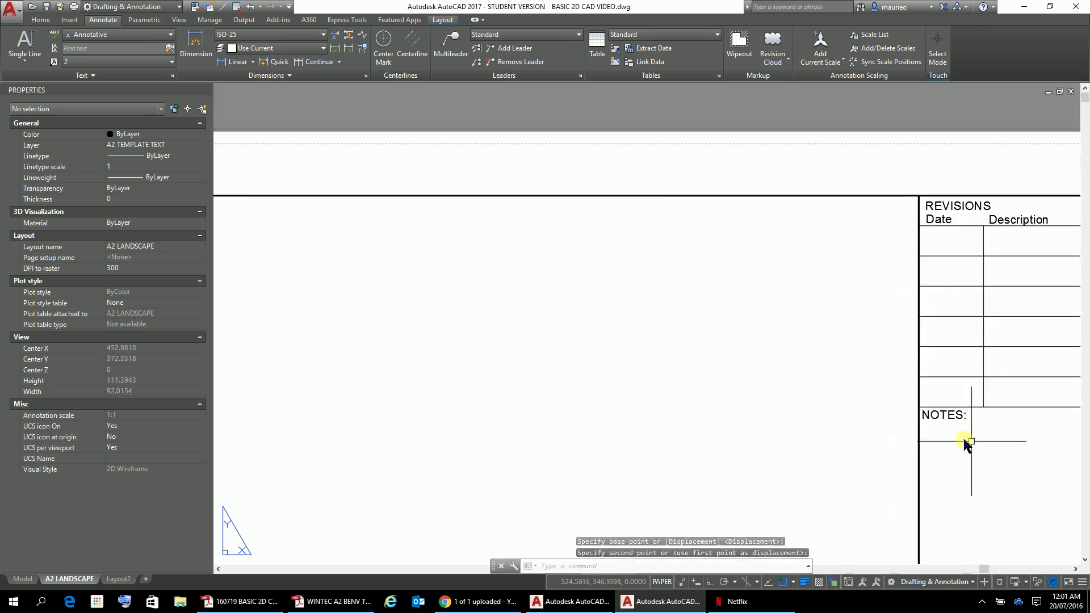
pyautogui.scroll(3, 815, 230)
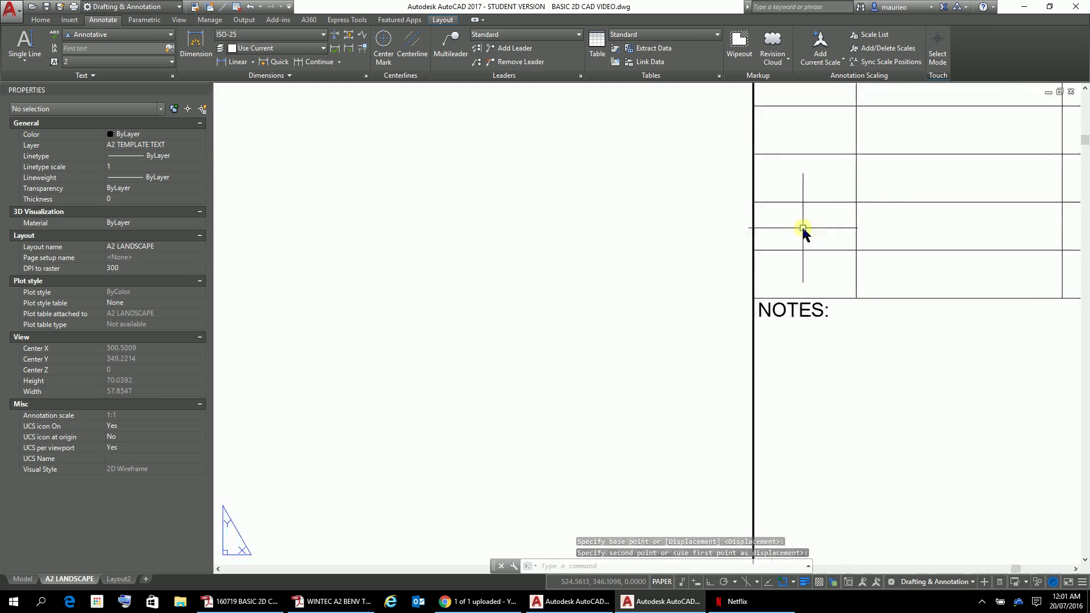
pyautogui.scroll(-5, 871, 445)
pyautogui.scroll(5, 871, 444)
pyautogui.scroll(1, 761, 195)
pyautogui.scroll(-3, 766, 199)
pyautogui.moveTo(770, 199); pyautogui.dragTo(838, 365, button='middle')
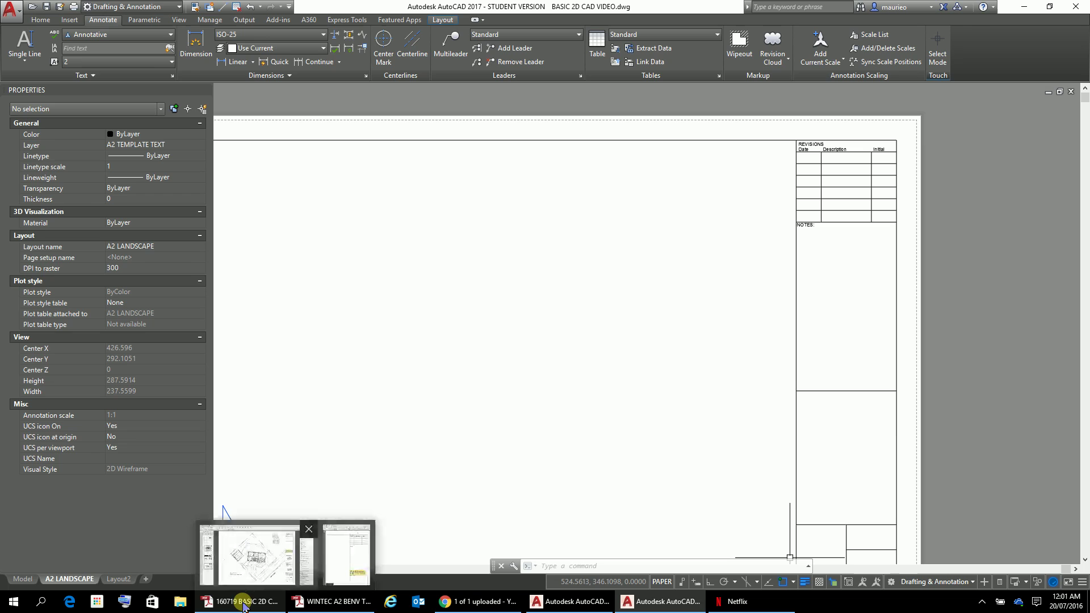
pyautogui.click(286, 562)
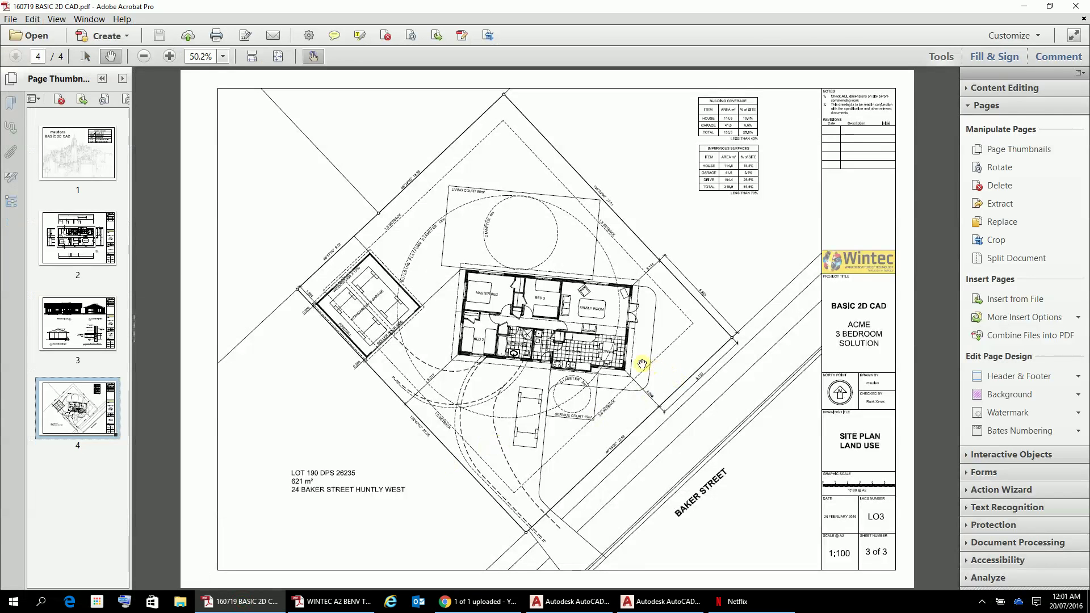
pyautogui.click(339, 607)
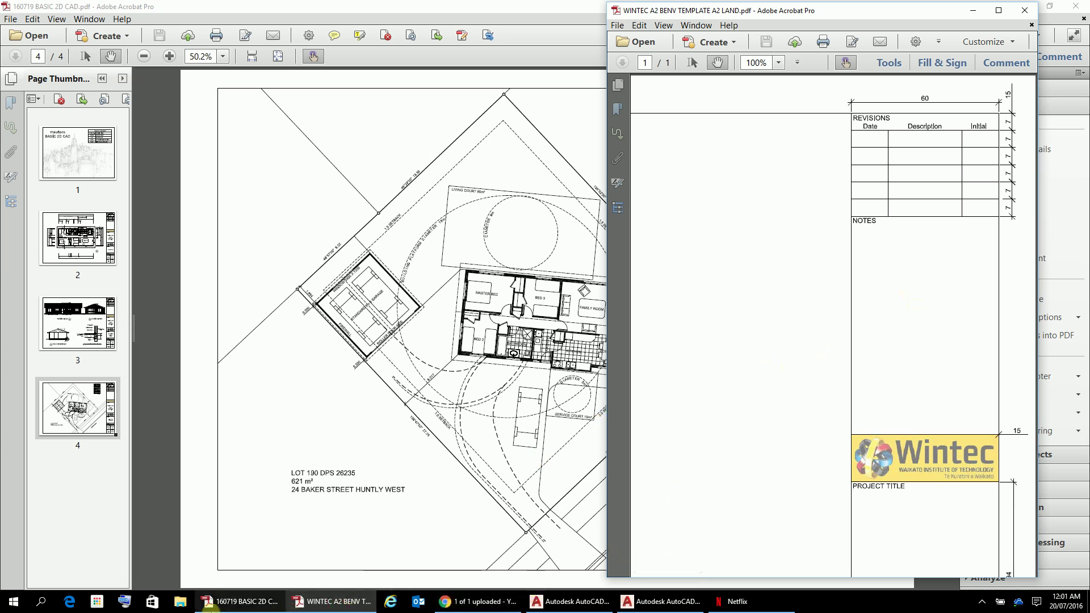
pyautogui.click(223, 606)
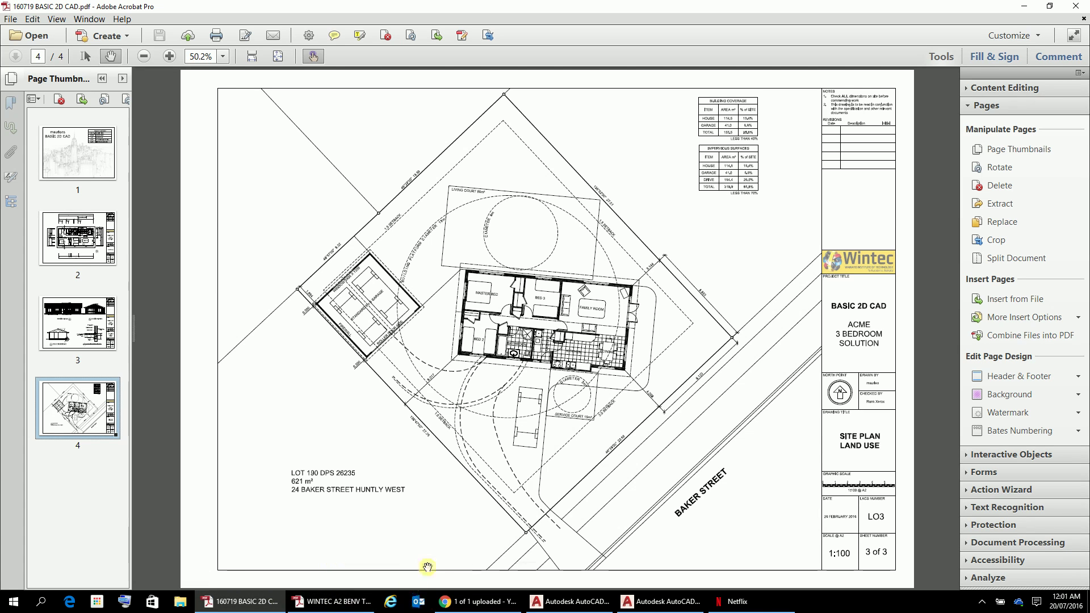
pyautogui.click(658, 602)
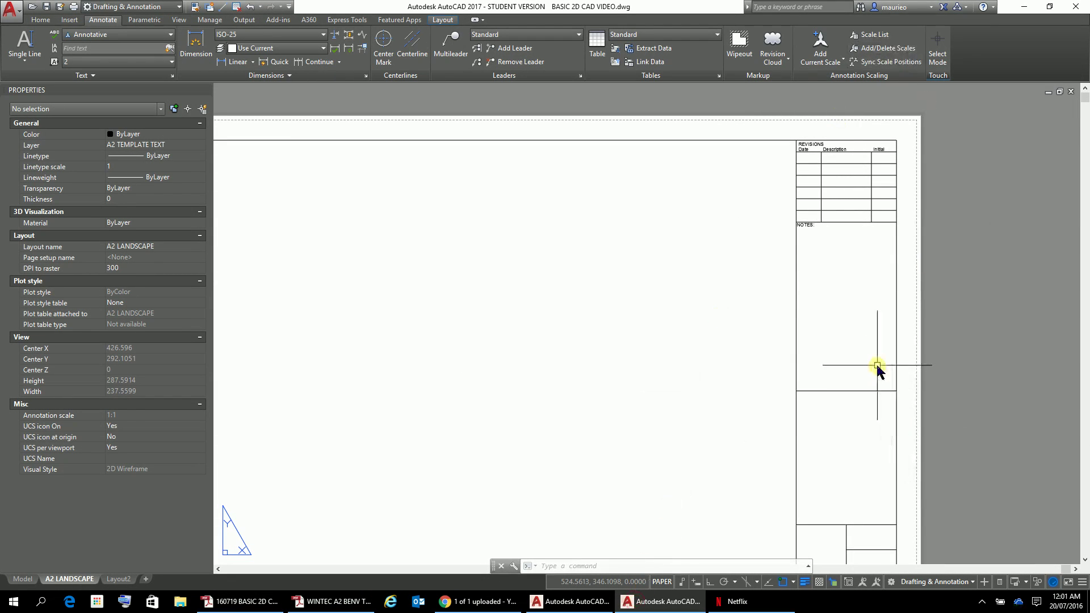
# Start copying the NOTES: label (C), using its corner as the base point.
pyautogui.scroll(3, 876, 366)
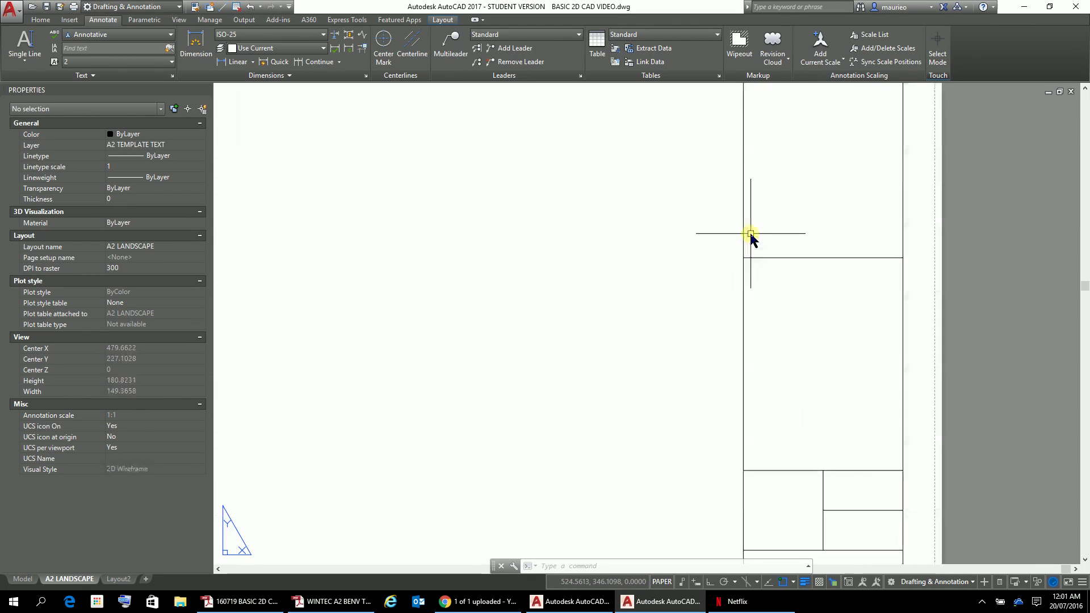
pyautogui.scroll(-3, 823, 431)
pyautogui.scroll(3, 868, 468)
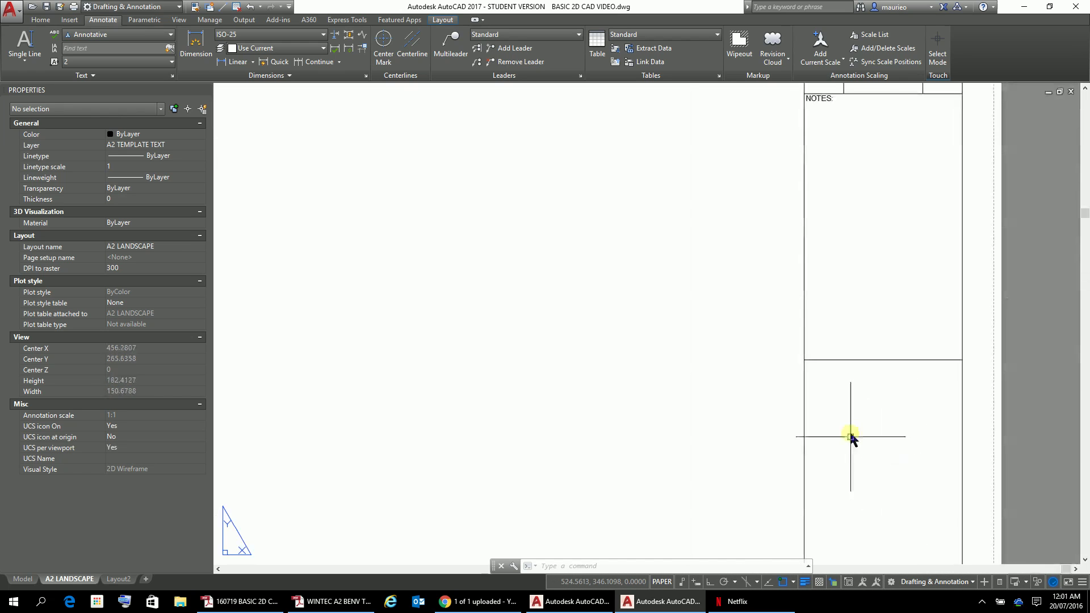
pyautogui.scroll(2, 857, 94)
pyautogui.moveTo(849, 136); pyautogui.dragTo(903, 336, button='middle')
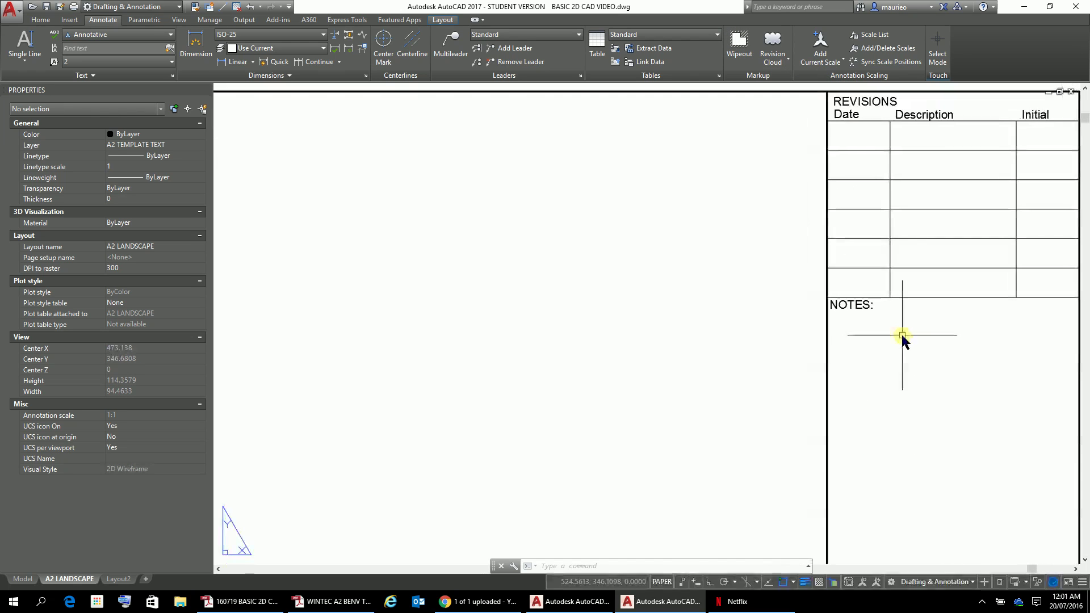
pyautogui.scroll(2, 902, 336)
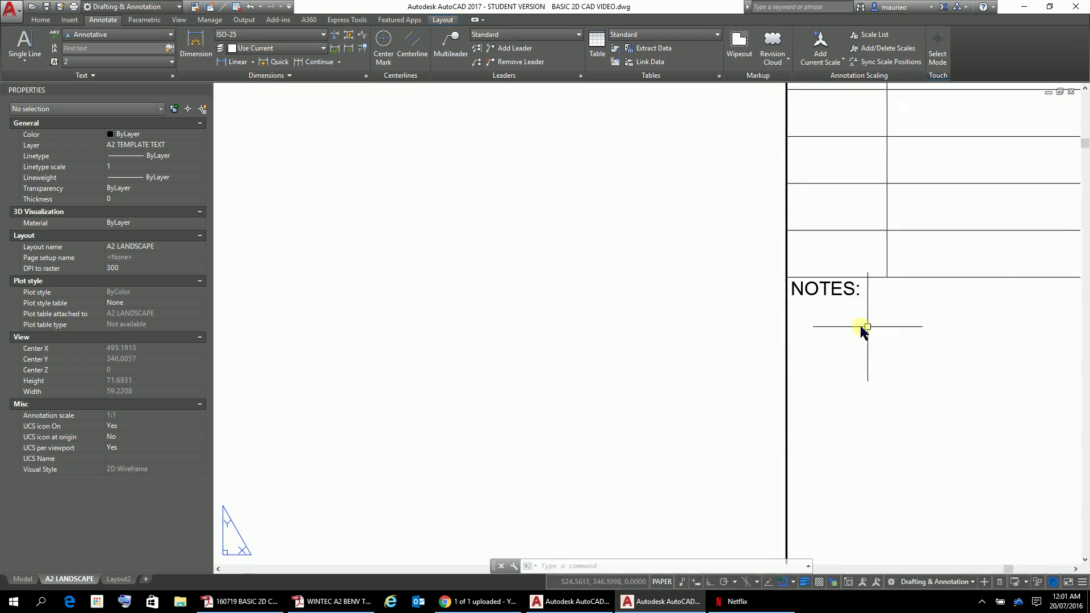
pyautogui.click(800, 295)
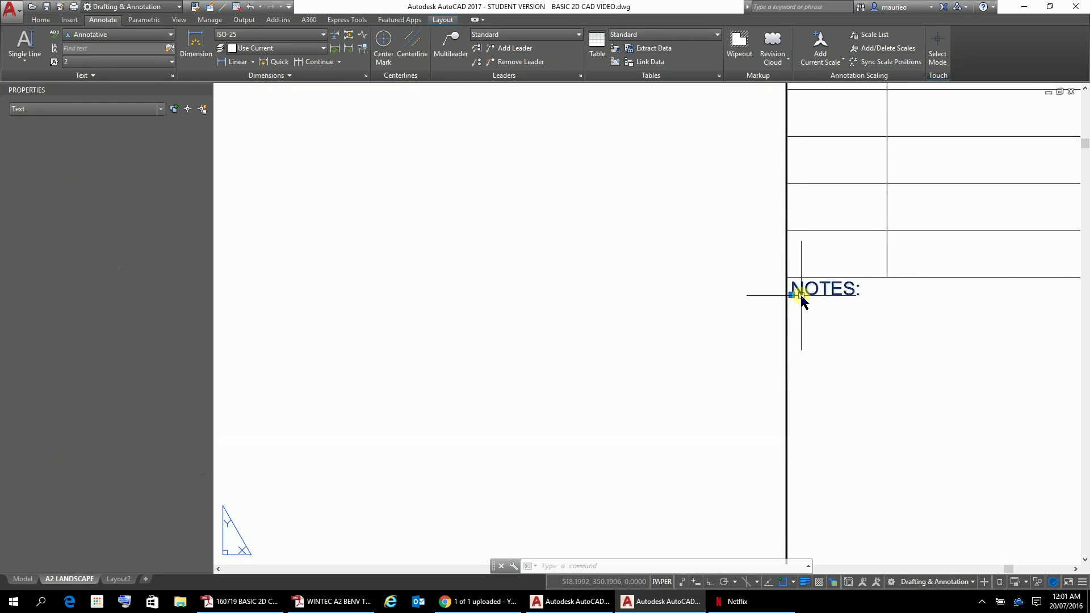
pyautogui.rightClick(822, 327)
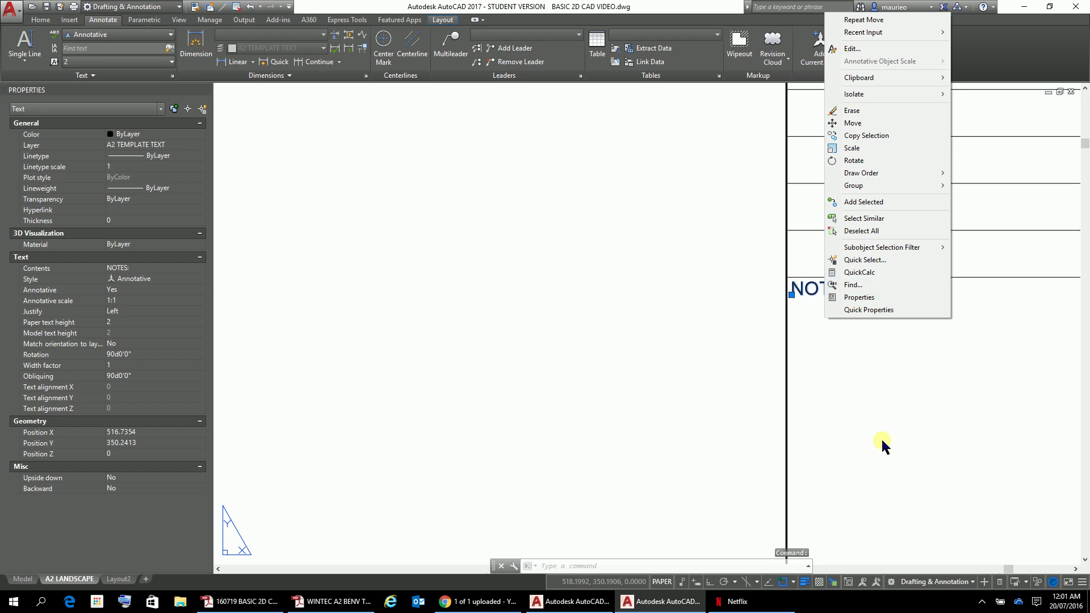
pyautogui.click(802, 402)
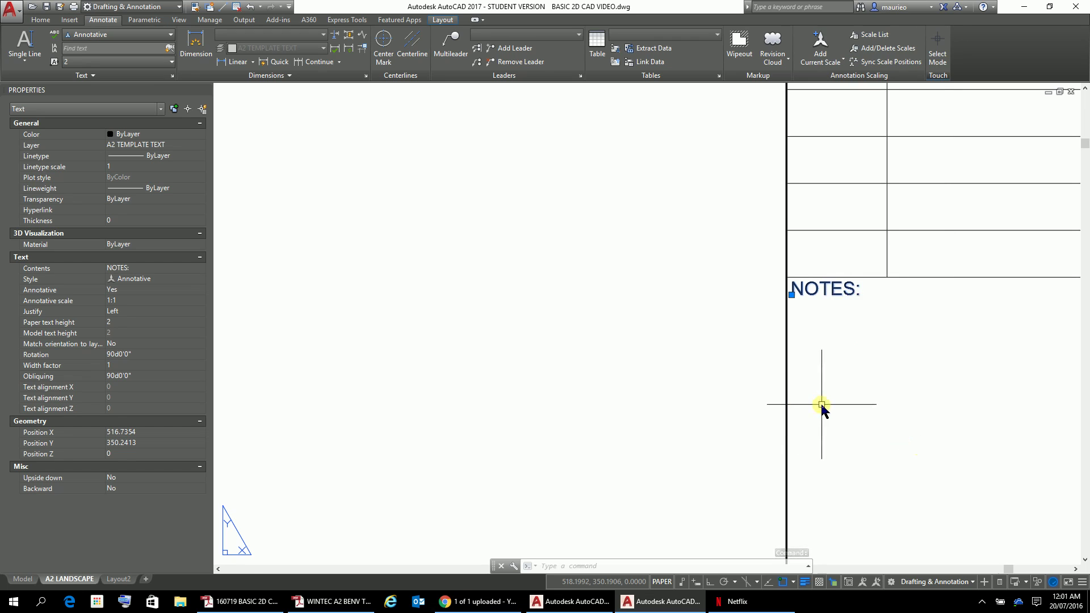
pyautogui.write('c')
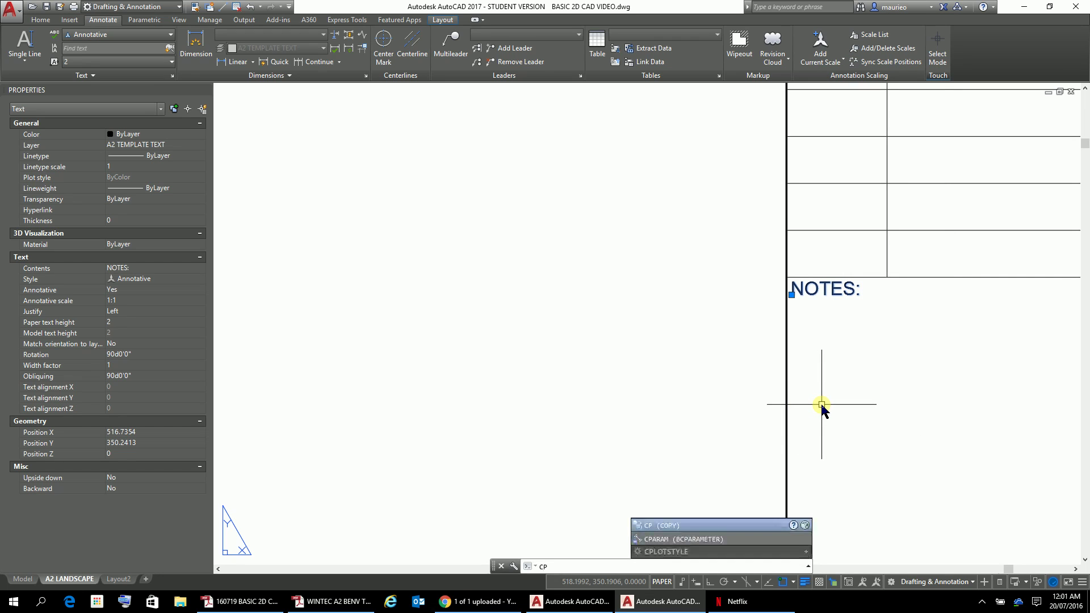
pyautogui.press('Return')
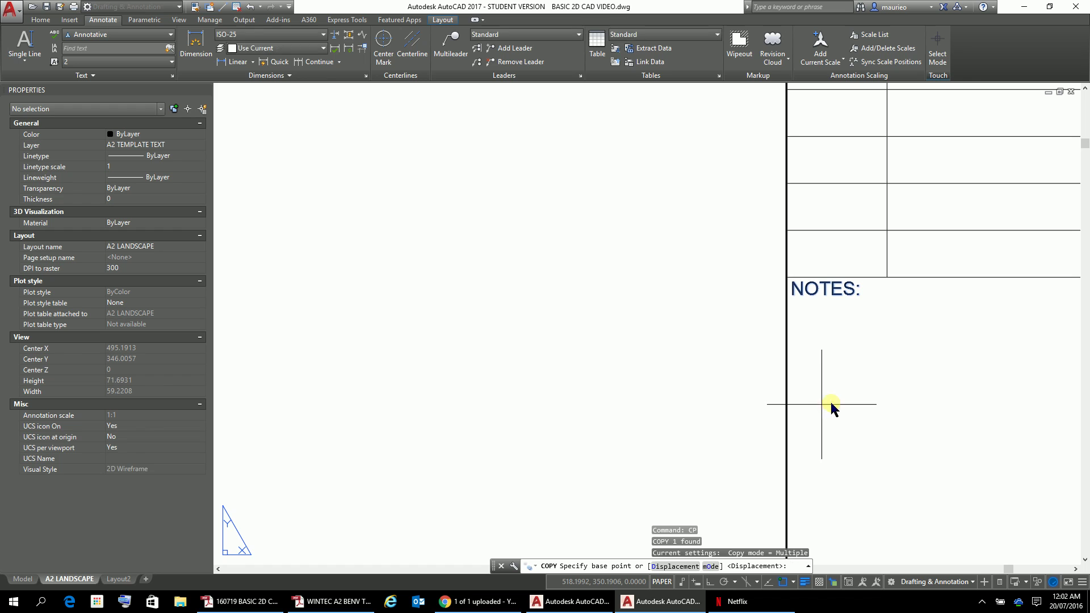
pyautogui.click(787, 273)
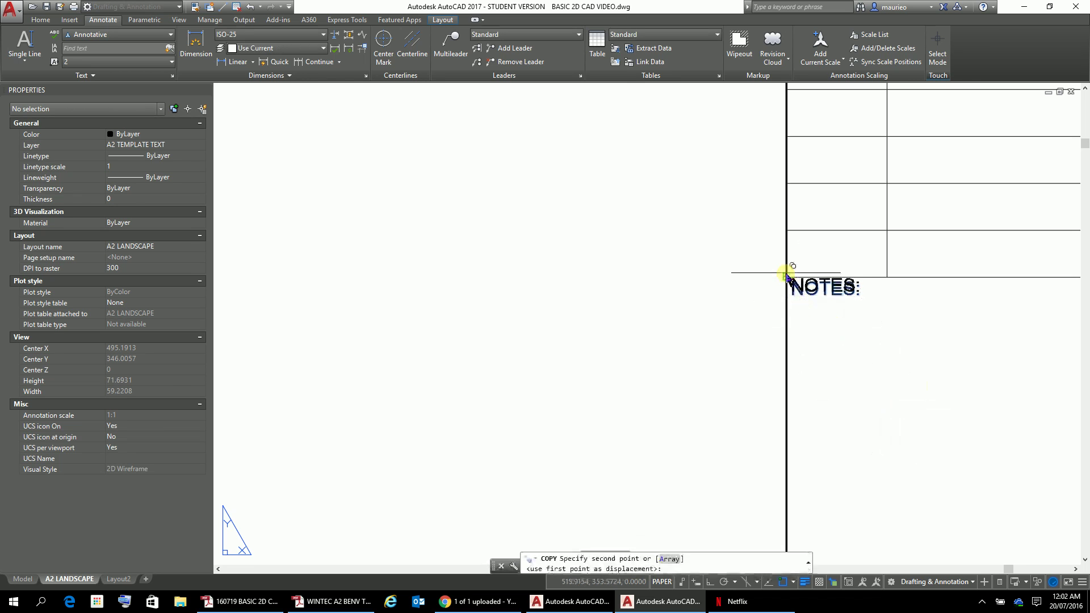
# Place NOTES: copies at the top-left corners of the upper title-block cells.
pyautogui.scroll(-6, 826, 329)
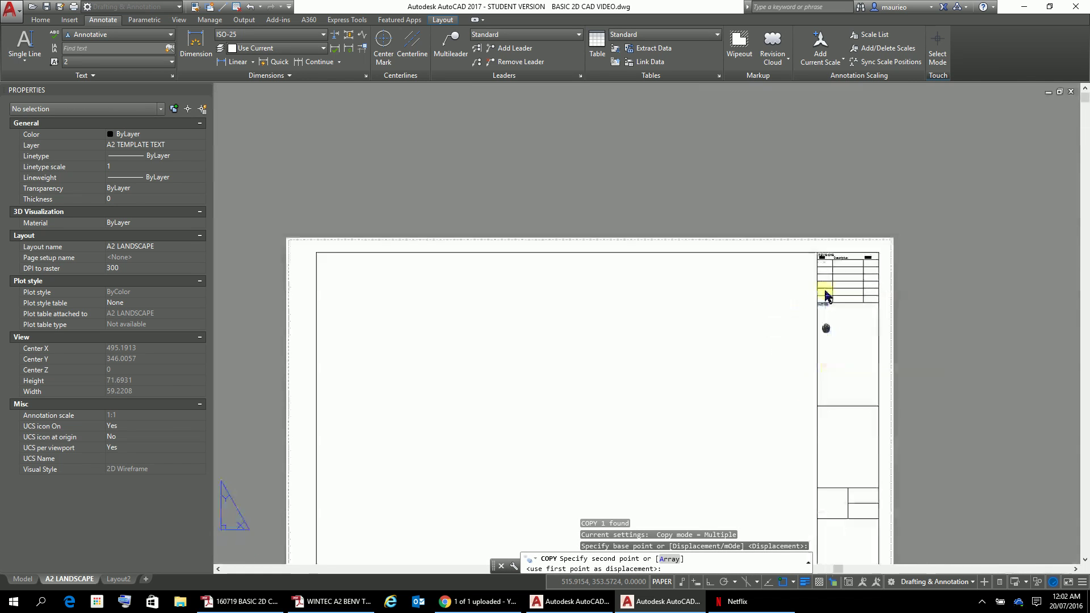
pyautogui.scroll(6, 826, 295)
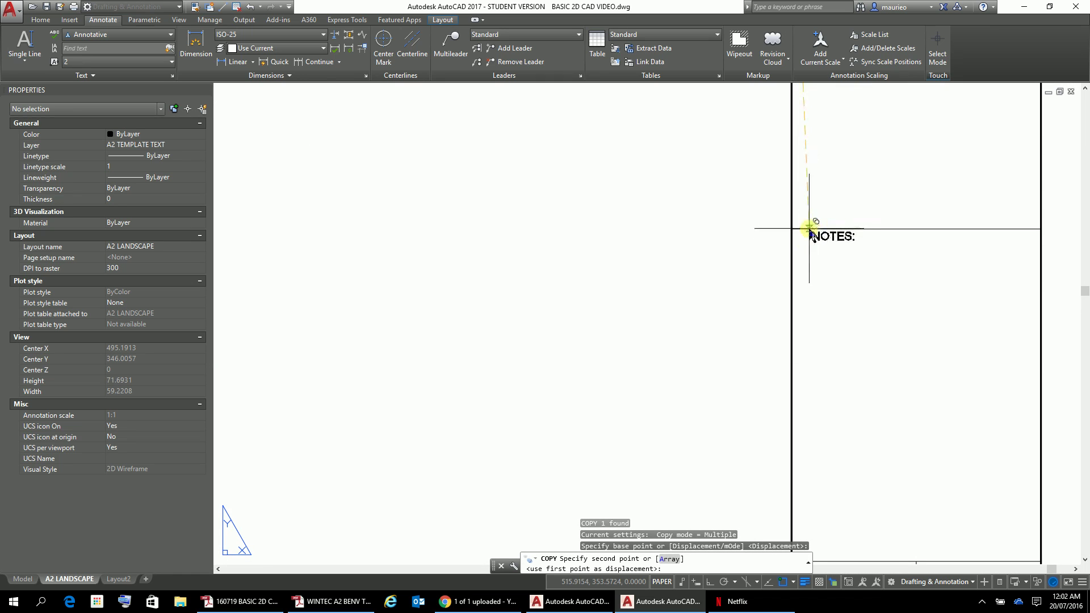
pyautogui.click(792, 229)
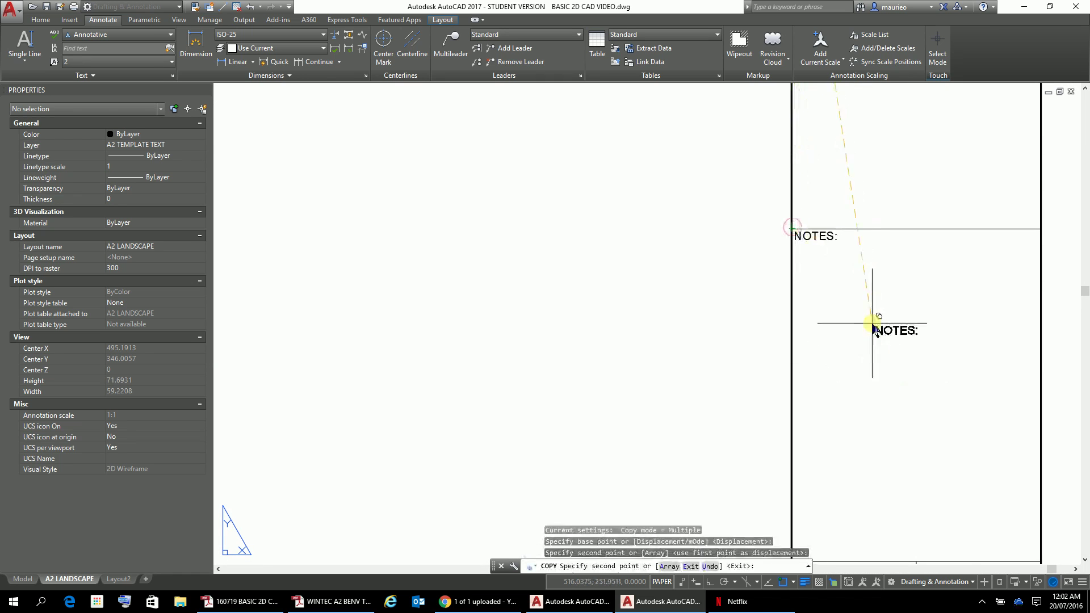
pyautogui.scroll(-3, 854, 374)
pyautogui.scroll(4, 861, 309)
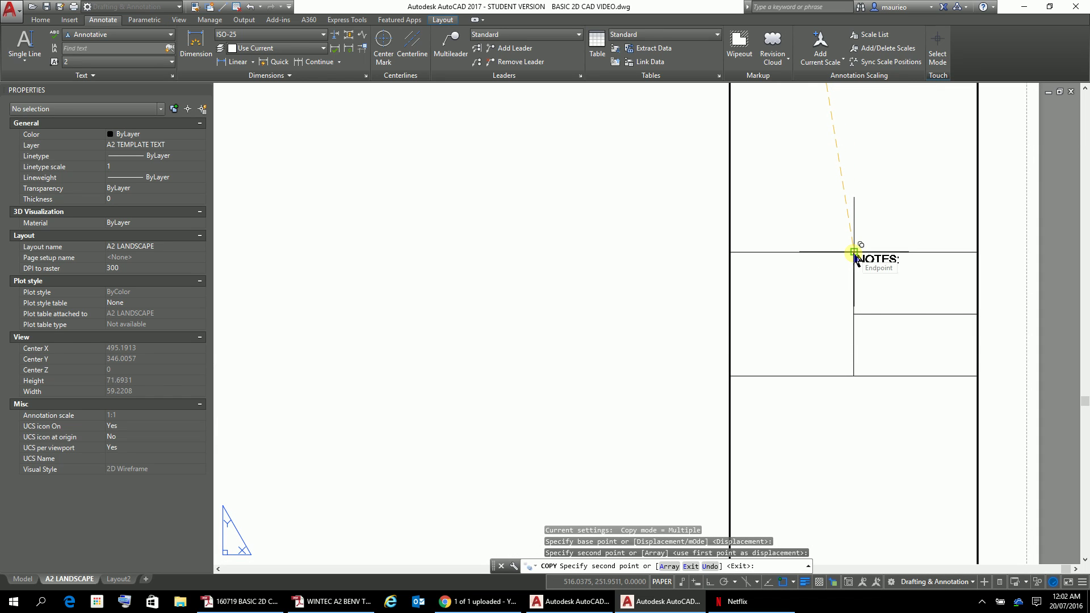
pyautogui.click(854, 251)
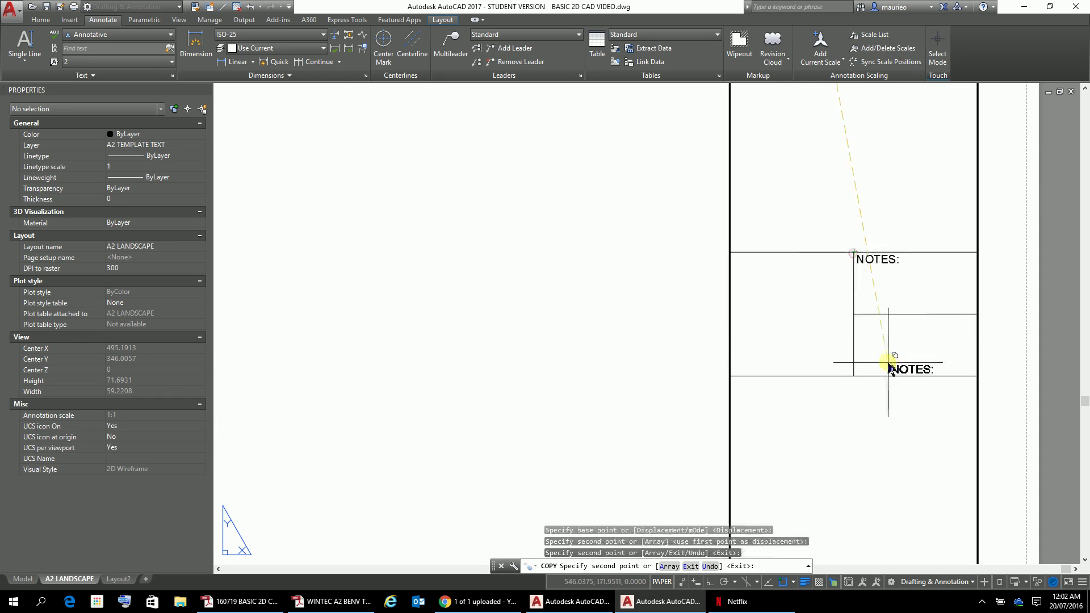
pyautogui.click(854, 314)
pyautogui.scroll(-4, 860, 318)
pyautogui.scroll(4, 805, 363)
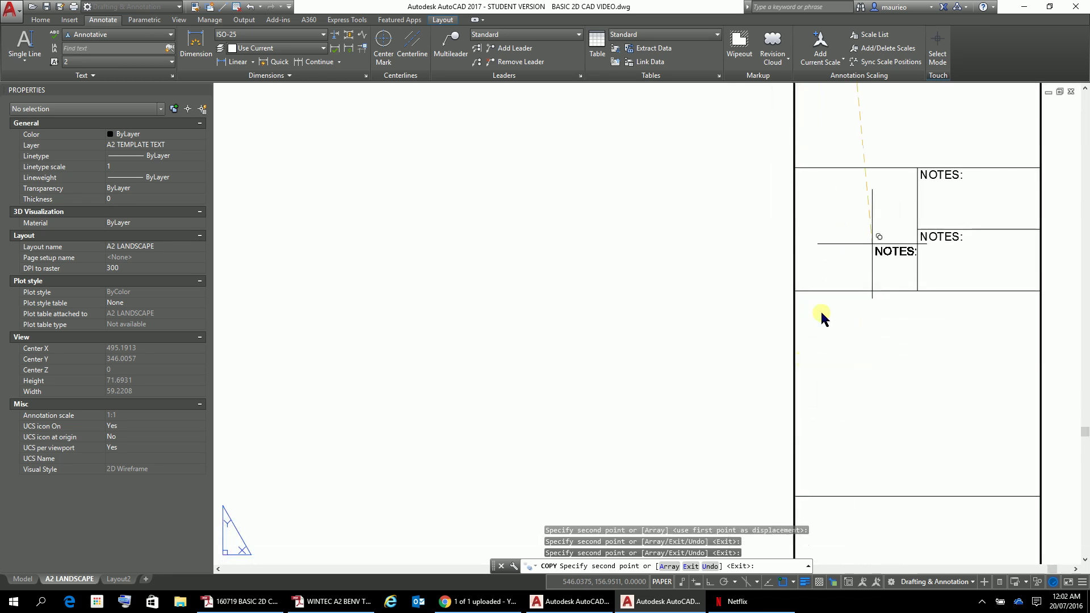
pyautogui.click(793, 297)
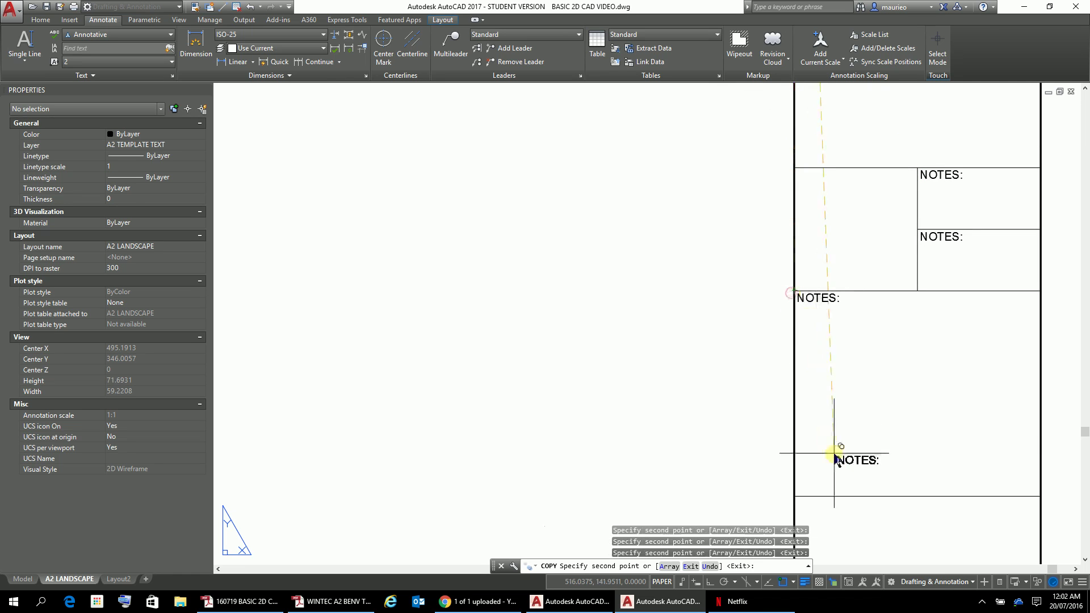
# Place NOTES: copies in the lower left and right title-block cells, then end the copy.
pyautogui.scroll(-2, 812, 423)
pyautogui.moveTo(836, 363); pyautogui.dragTo(778, 213, button='middle')
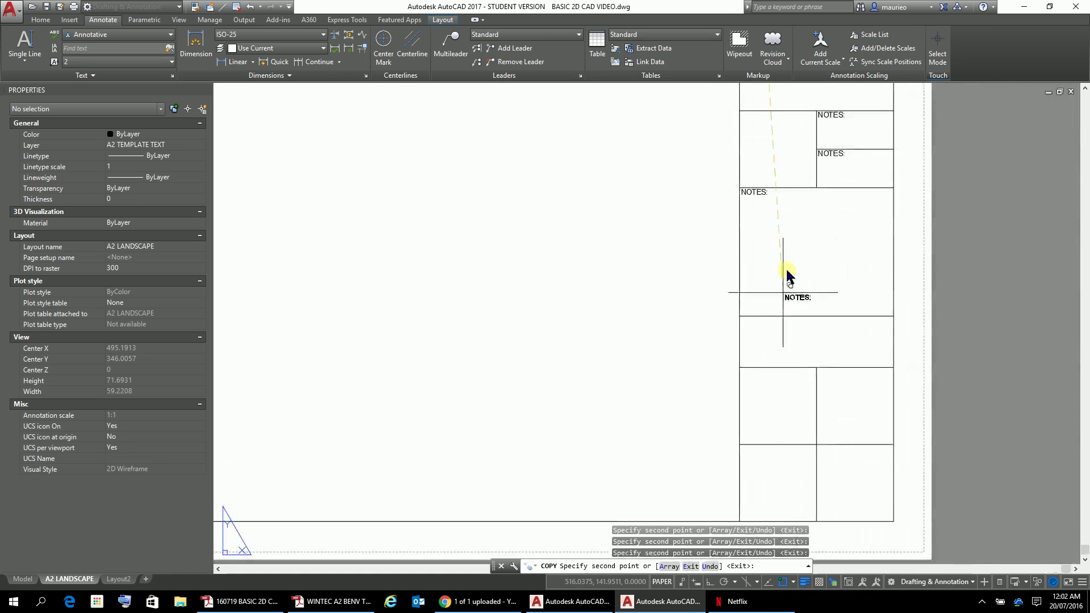
pyautogui.click(741, 317)
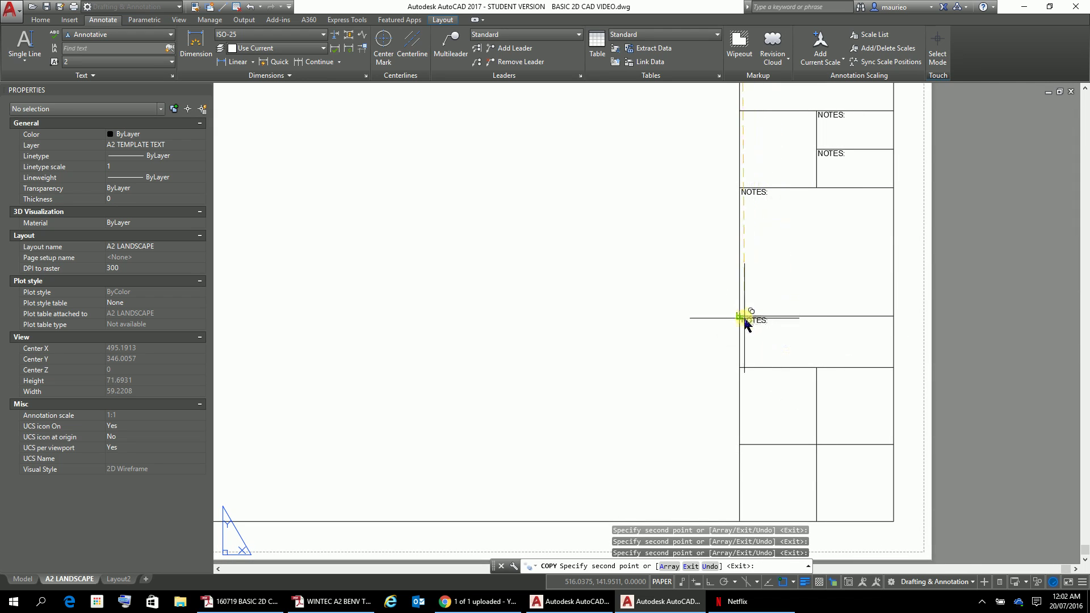
pyautogui.click(815, 368)
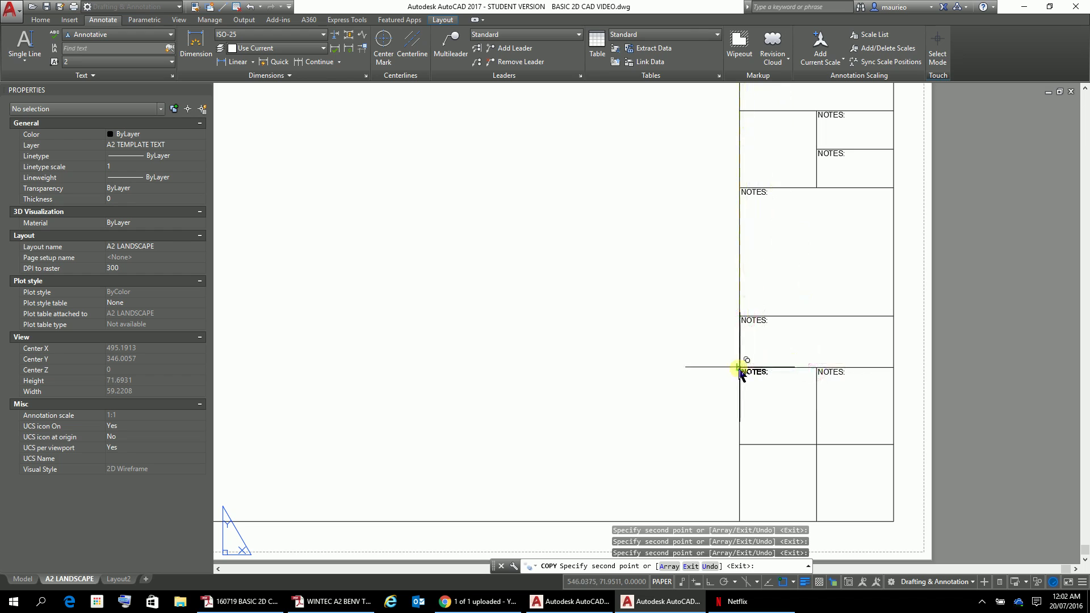
pyautogui.click(739, 369)
pyautogui.click(739, 445)
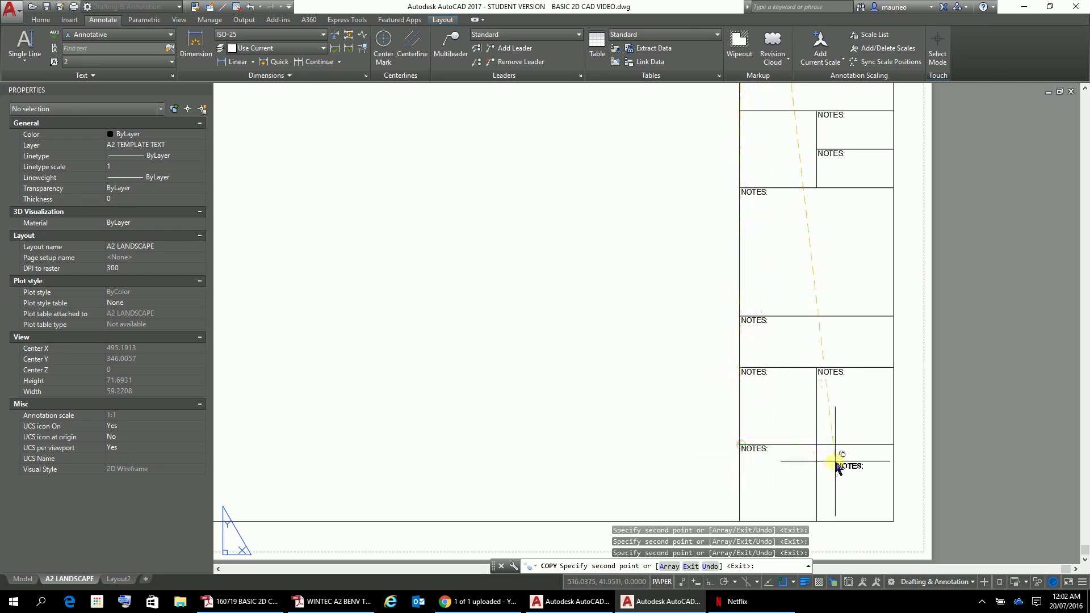
pyautogui.click(816, 445)
pyautogui.press('Escape')
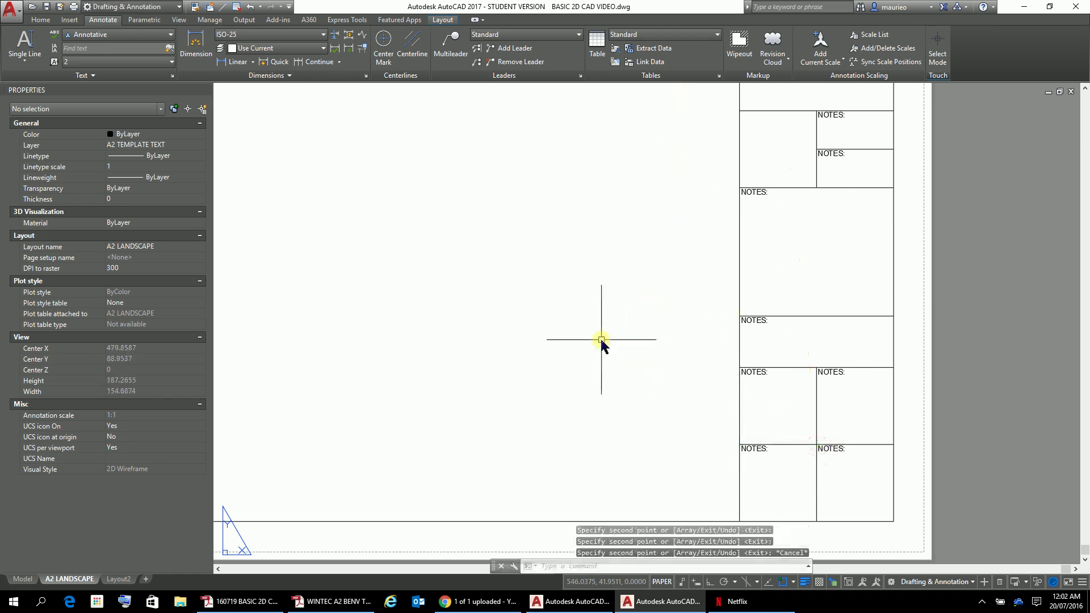
# Edit the NOTES: copy in the large cell so it reads PROJECT TITLE.
pyautogui.moveTo(883, 162); pyautogui.dragTo(883, 189)
pyautogui.scroll(-2, 874, 185)
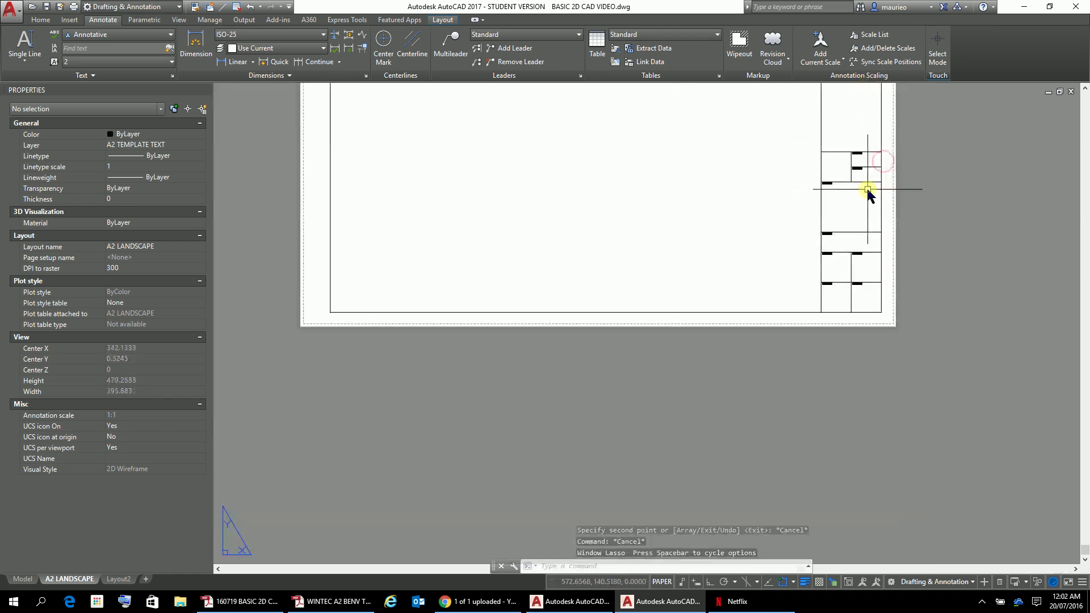
pyautogui.scroll(4, 839, 288)
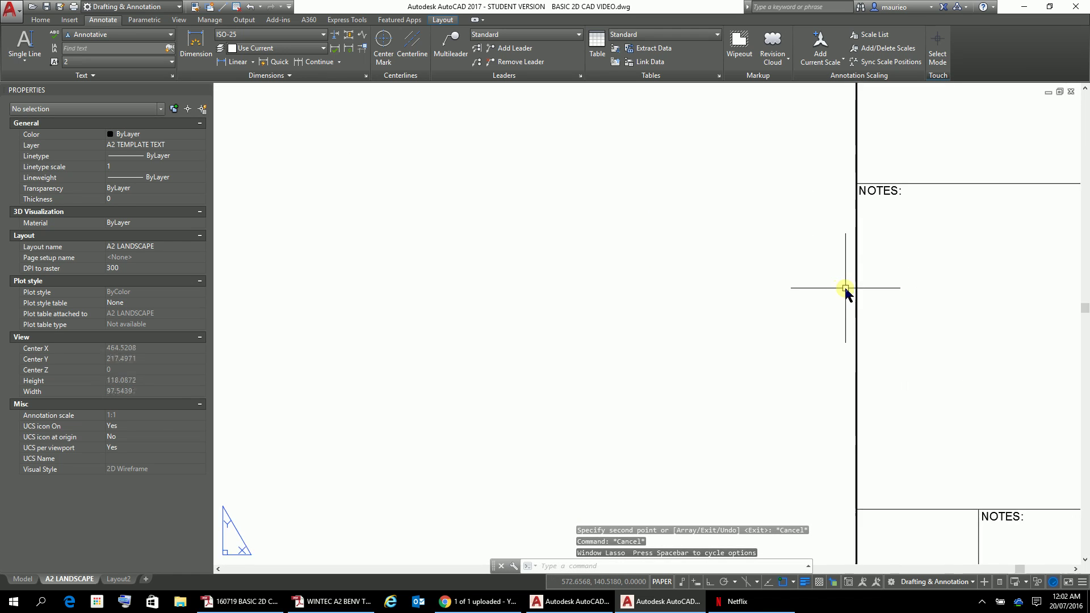
pyautogui.doubleClick(895, 193)
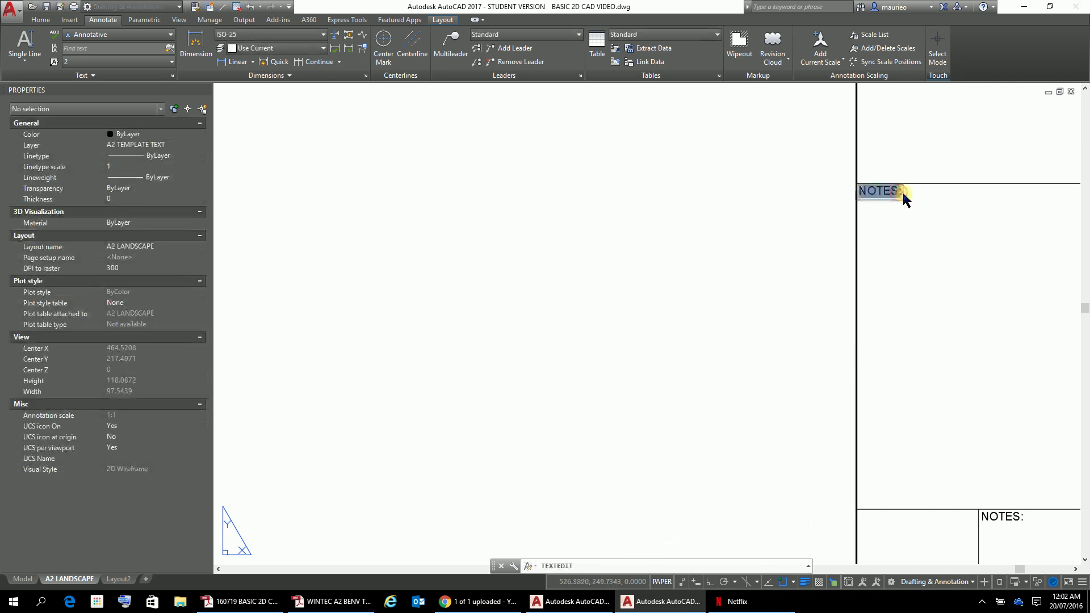
pyautogui.write('PROJECT TITL')
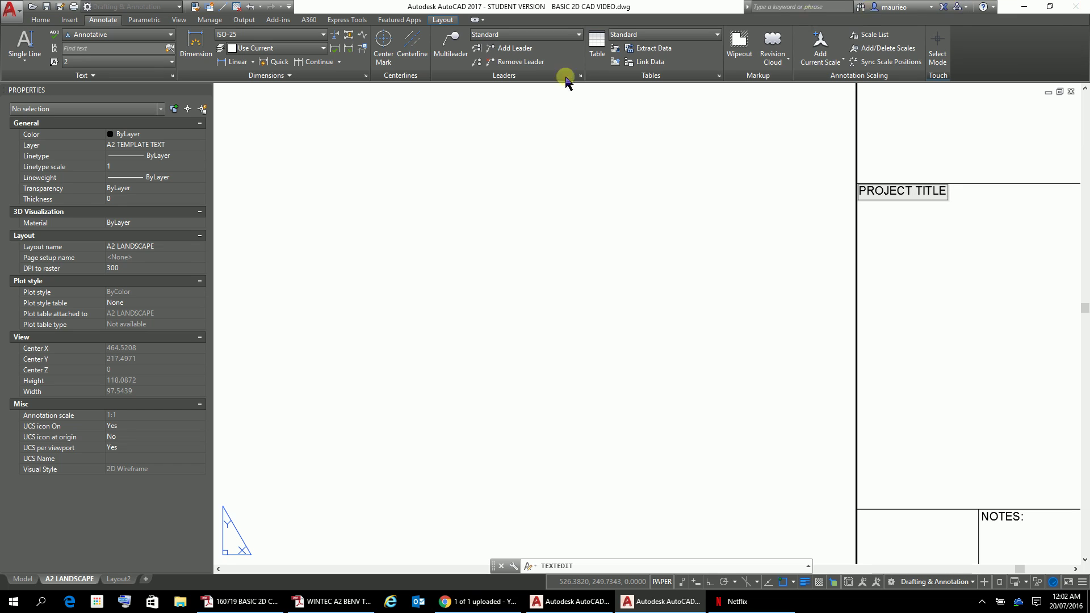
pyautogui.click(900, 249)
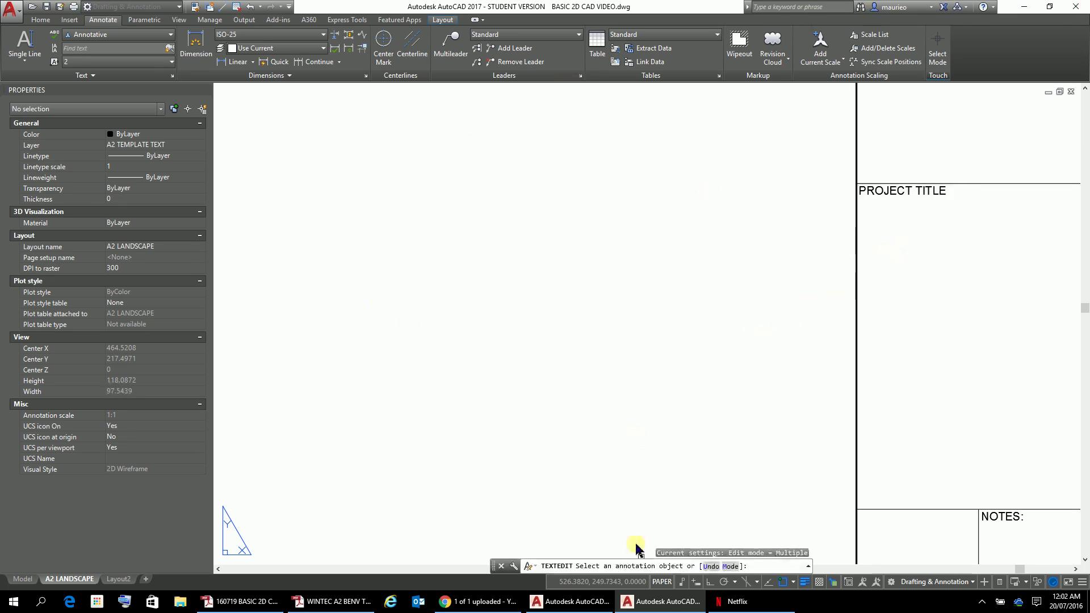
# Review the Wintec template's title-block labels down to SCALE @ A2 and SHEET NUMBER, then return to AutoCAD.
pyautogui.click(239, 607)
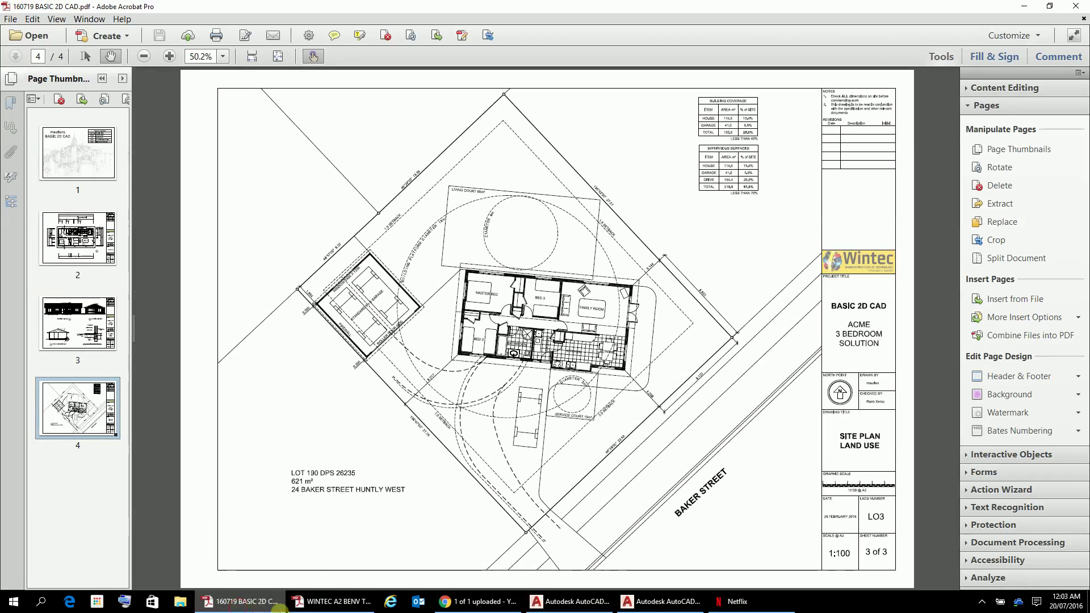
pyautogui.click(311, 605)
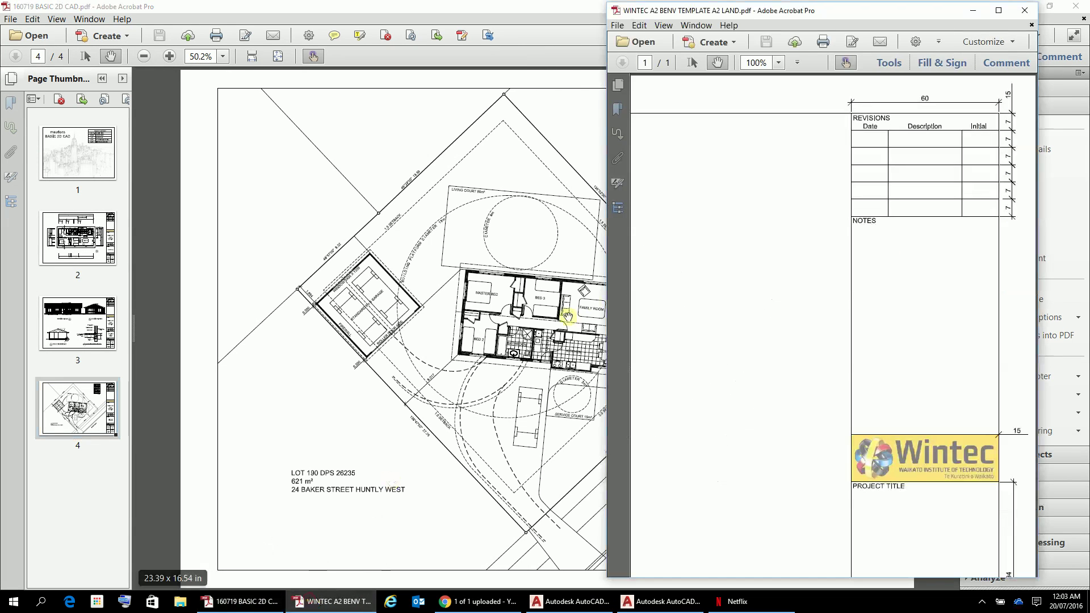
pyautogui.scroll(-3, 908, 445)
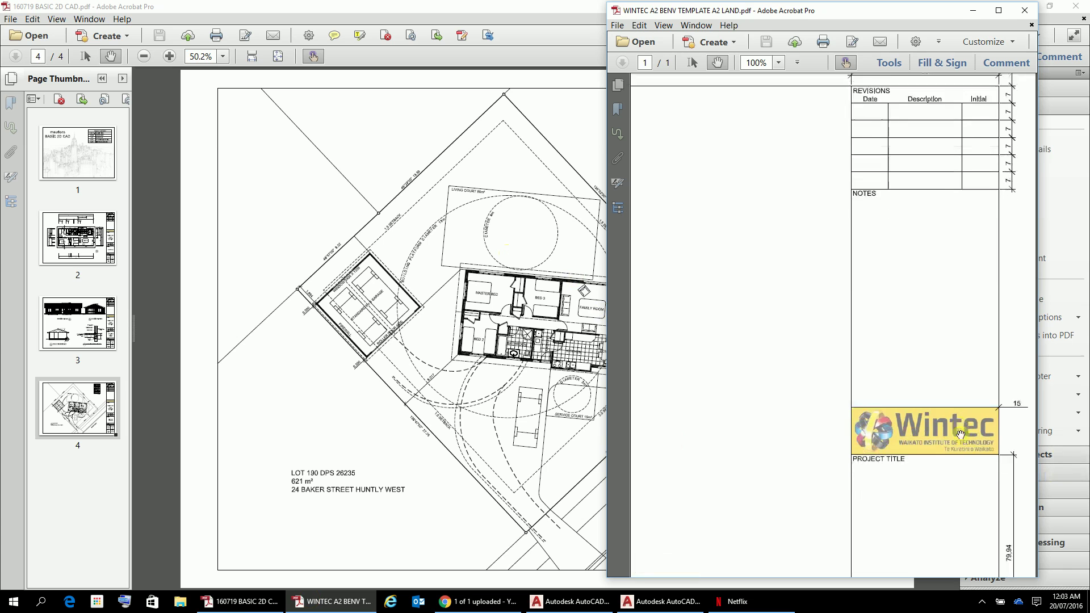
pyautogui.scroll(-1, 933, 451)
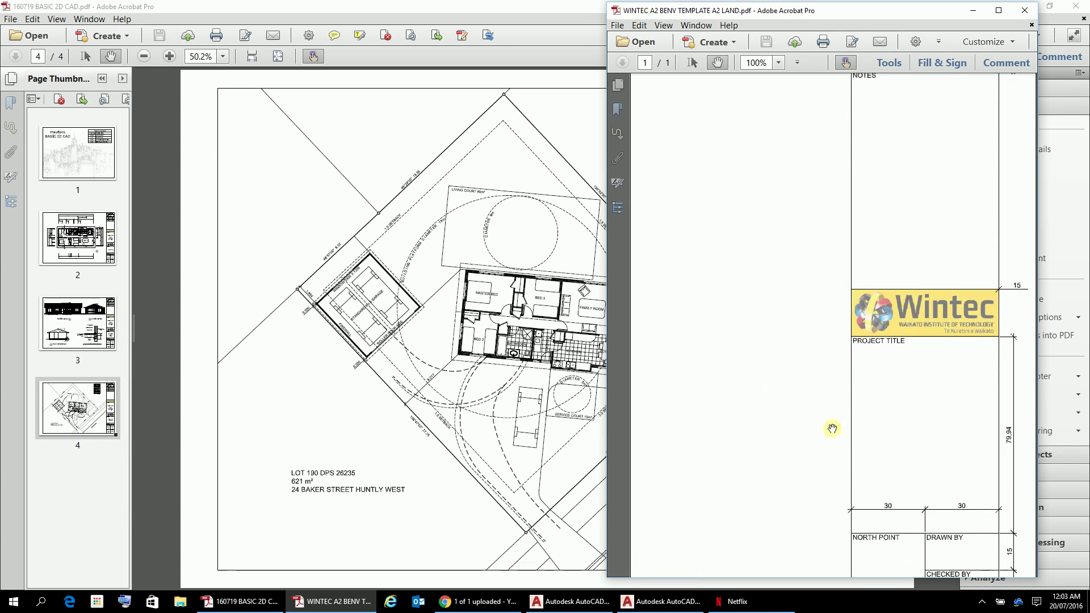
pyautogui.moveTo(908, 454); pyautogui.dragTo(894, 231)
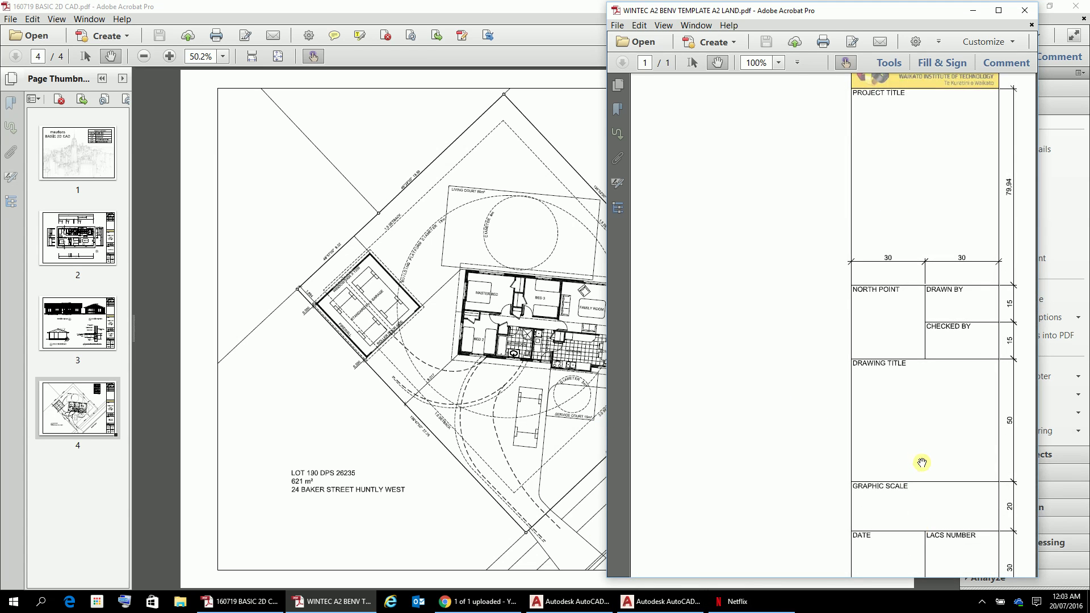
pyautogui.moveTo(921, 461); pyautogui.dragTo(908, 315)
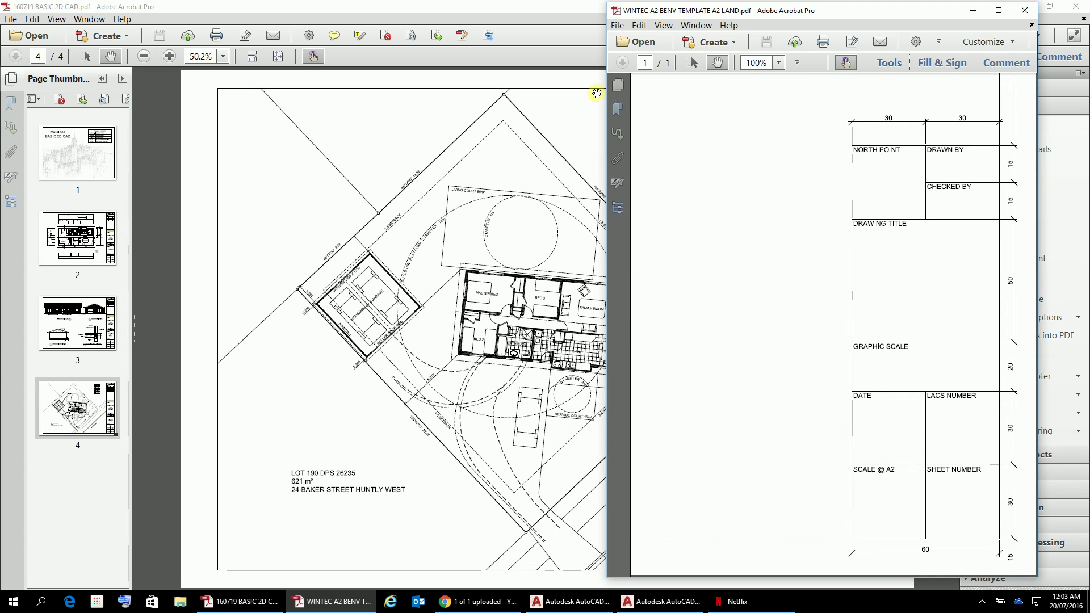
pyautogui.moveTo(603, 95); pyautogui.dragTo(889, 199)
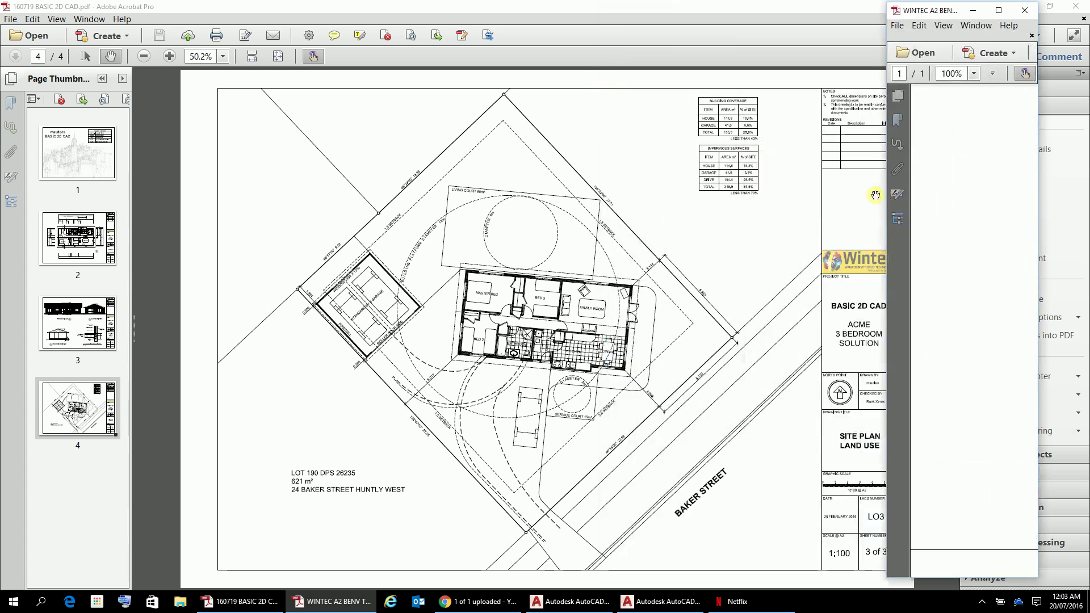
pyautogui.moveTo(817, 259); pyautogui.dragTo(687, 304)
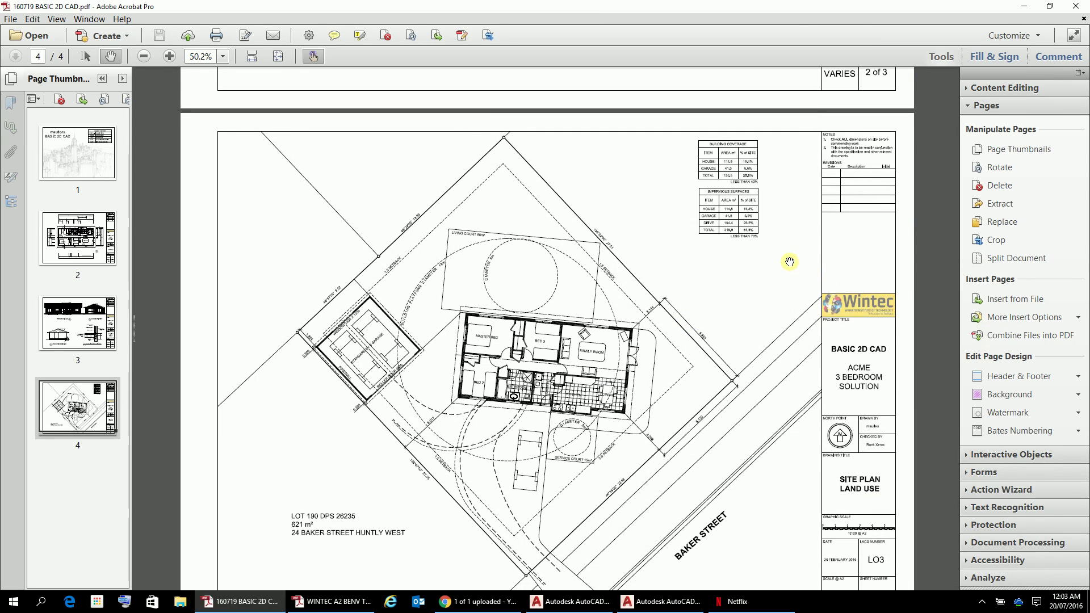
pyautogui.click(667, 602)
# End the active text-editing command after a mistyped zoom.
pyautogui.click(930, 326)
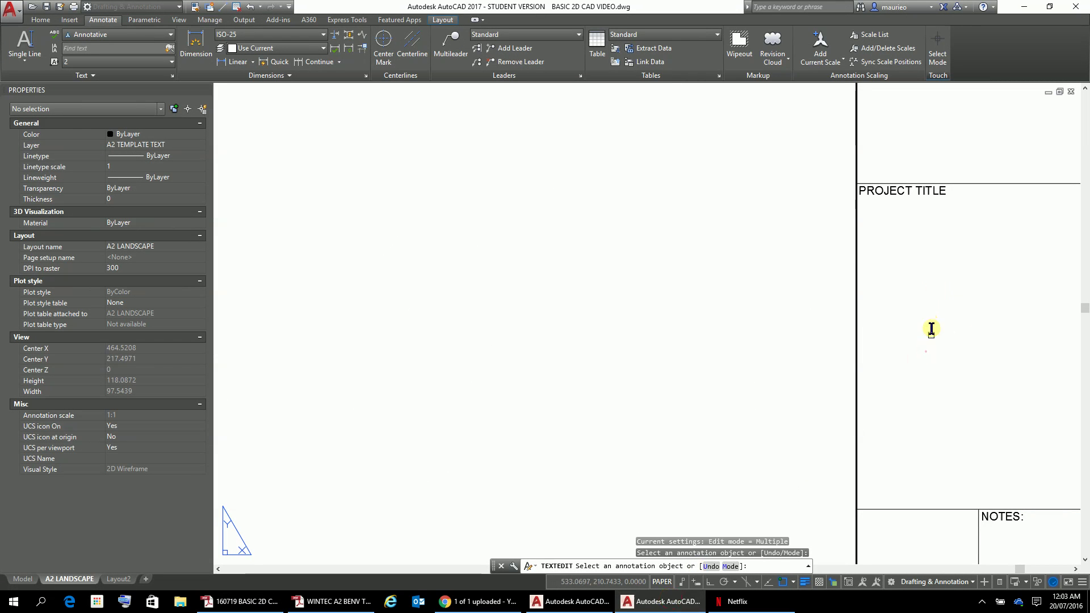
pyautogui.scroll(-5, 965, 441)
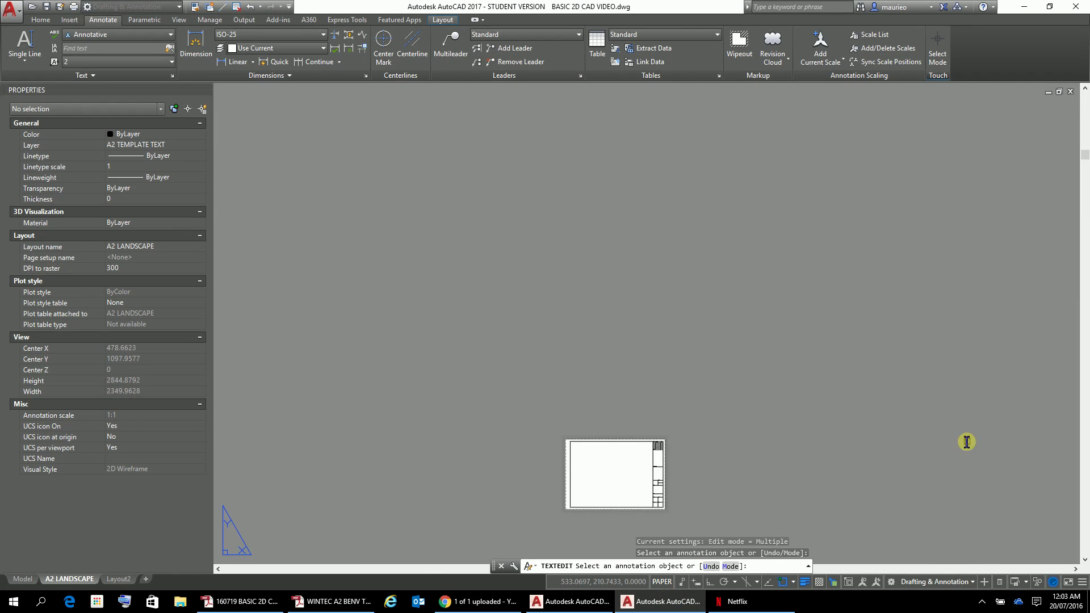
pyautogui.scroll(-6, 966, 442)
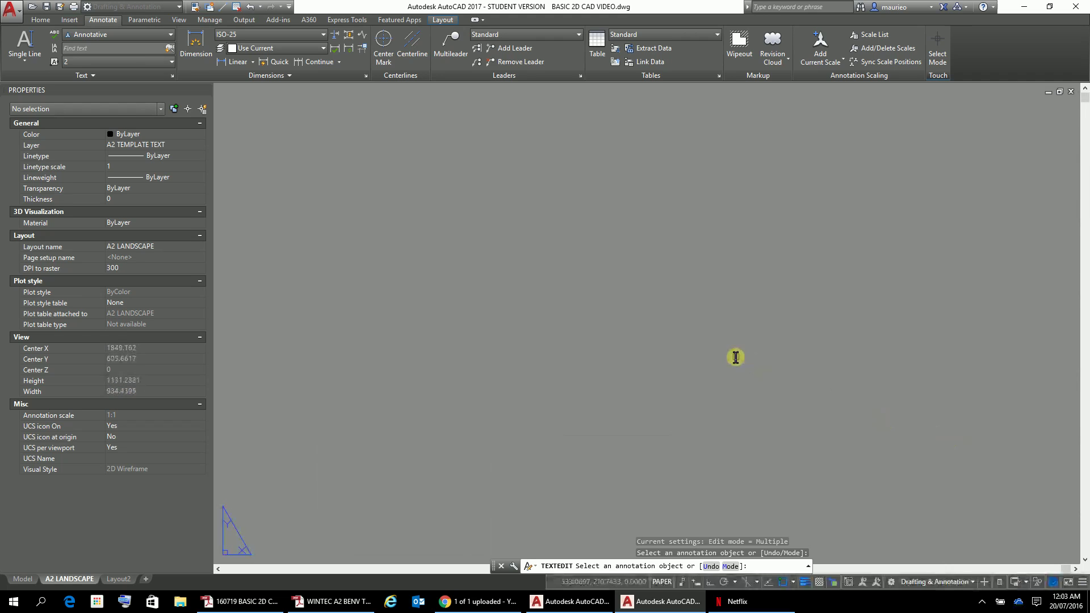
pyautogui.write('z')
pyautogui.press('Return')
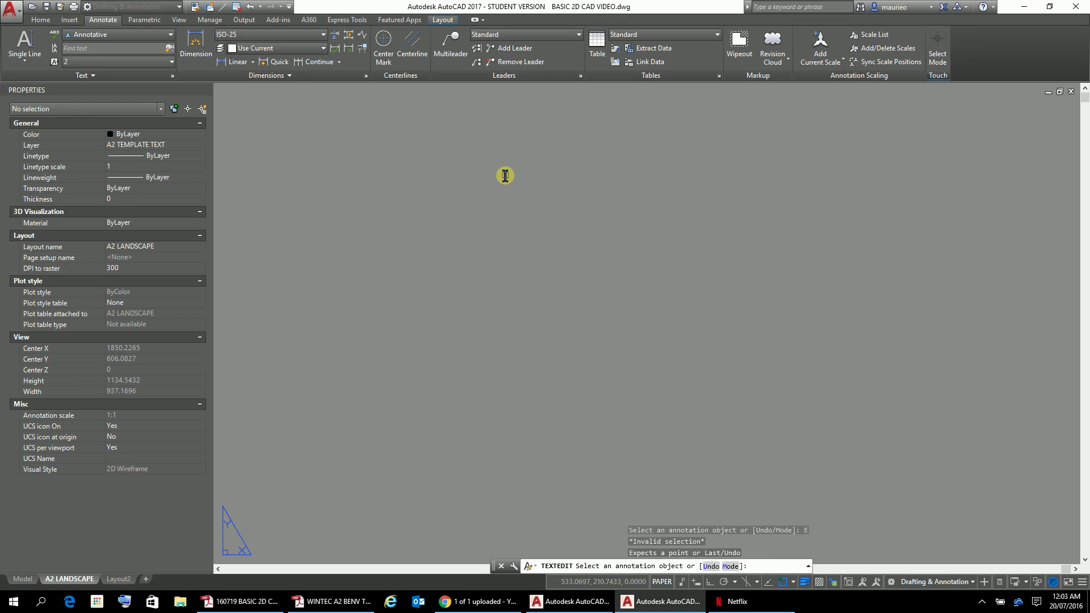
pyautogui.press('Escape')
pyautogui.press('Escape')
pyautogui.press('Escape')
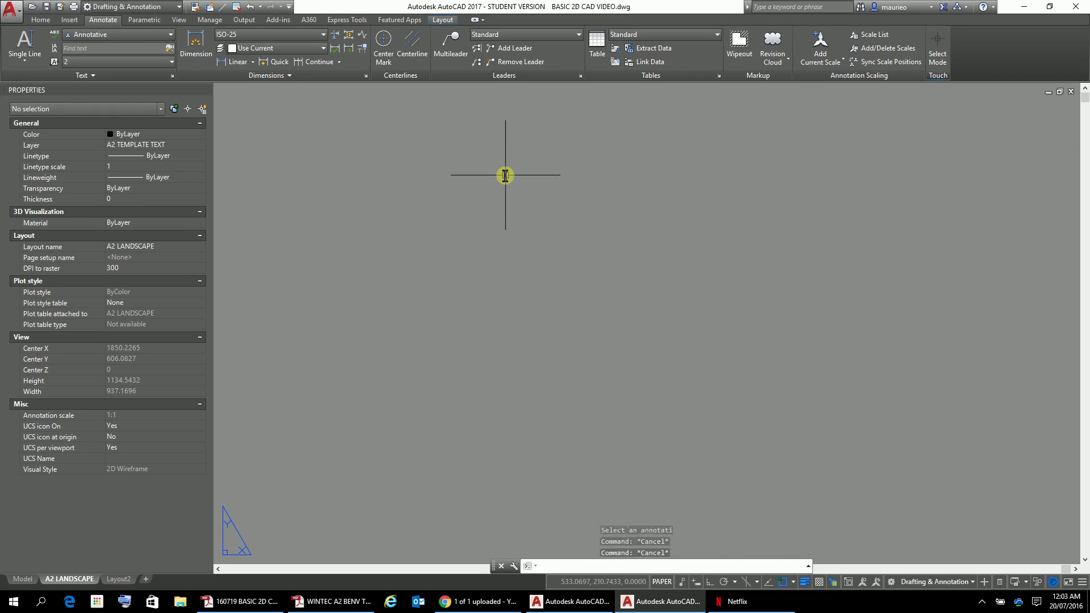
# Zoom to extents to show the whole A2 sheet, then restore down the AutoCAD window.
pyautogui.press('Return')
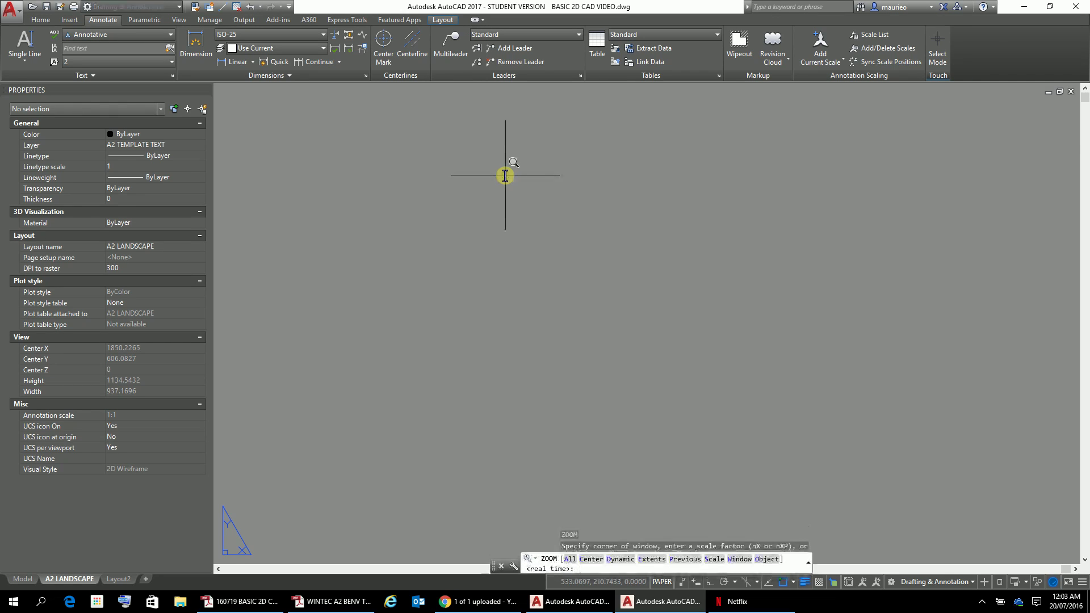
pyautogui.write('e')
pyautogui.press('Return')
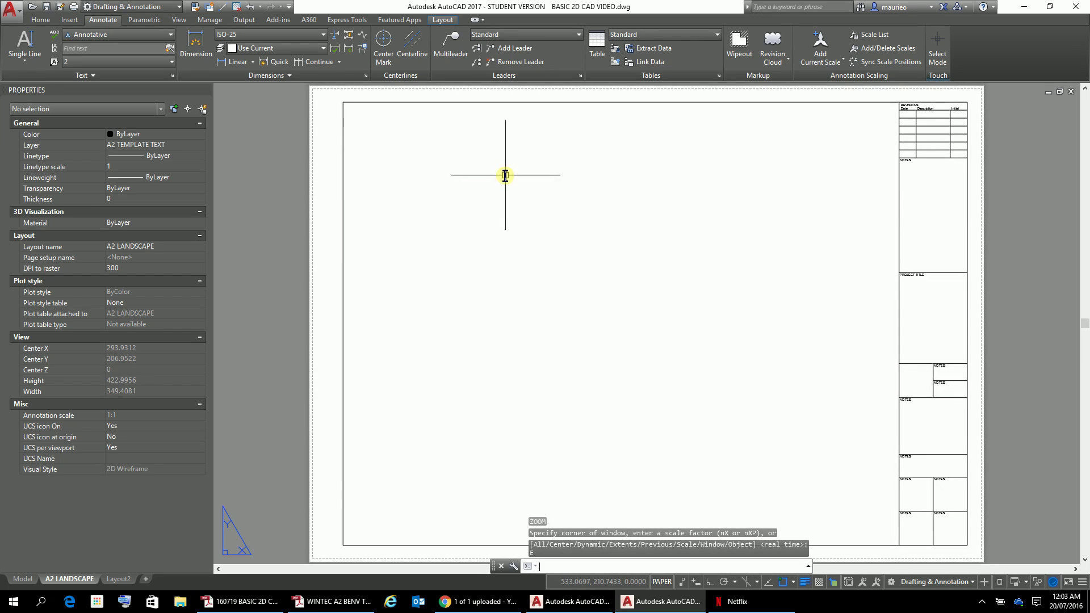
pyautogui.scroll(4, 920, 346)
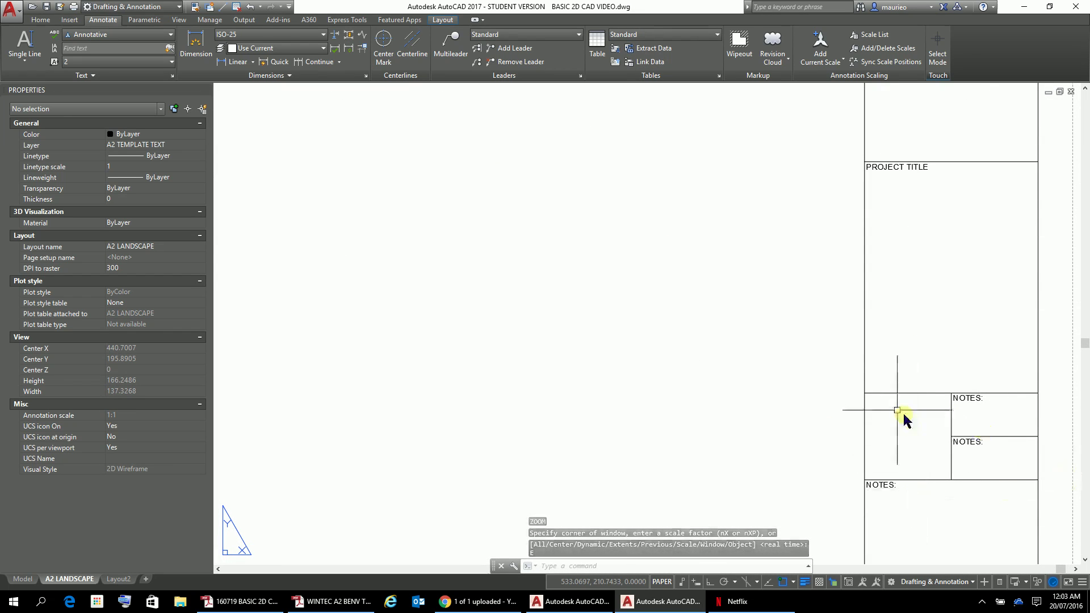
pyautogui.click(1049, 6)
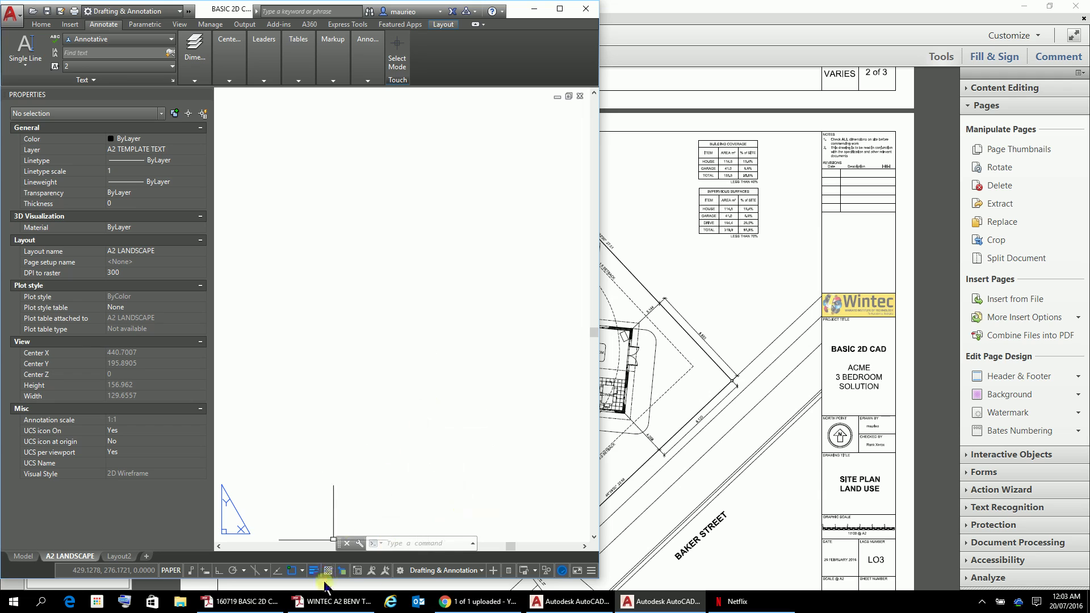
# Change the first NOTES: label to DRAWN BY.
pyautogui.moveTo(511, 546); pyautogui.dragTo(585, 548)
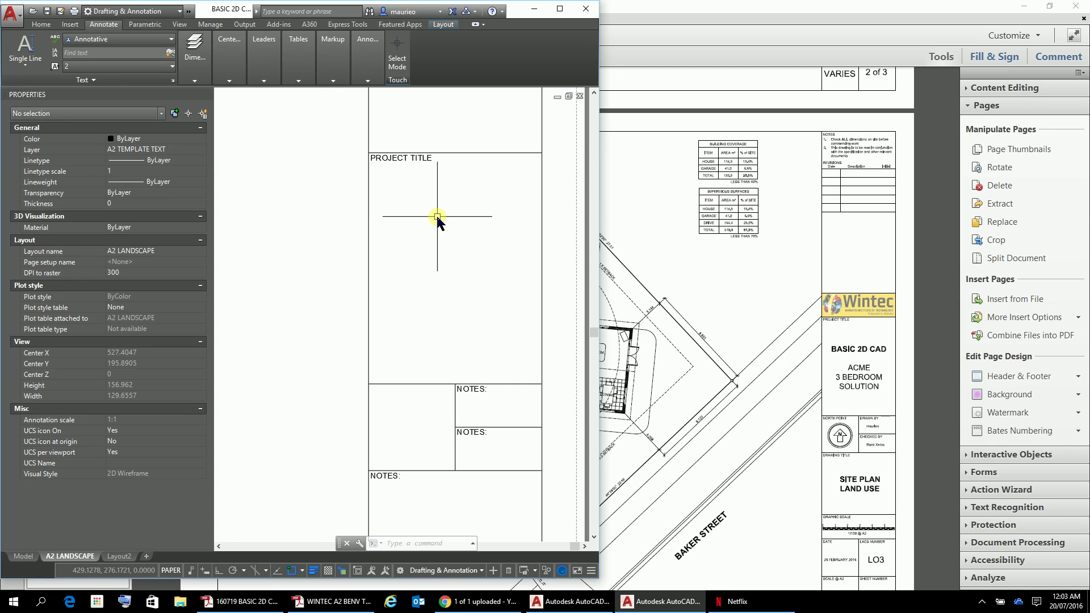
pyautogui.doubleClick(476, 390)
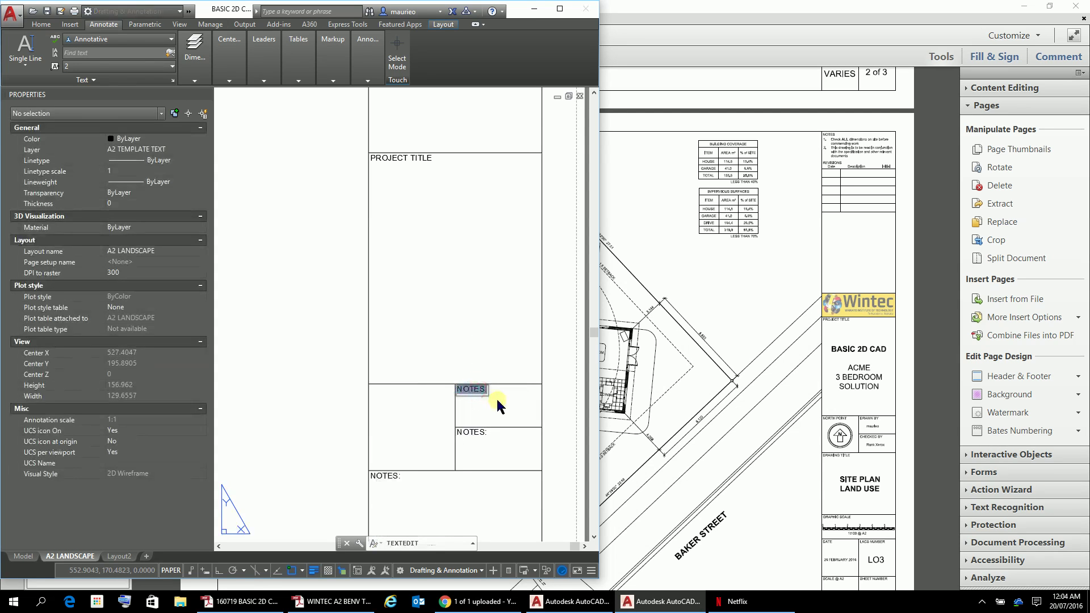
pyautogui.write('DRAWN BY')
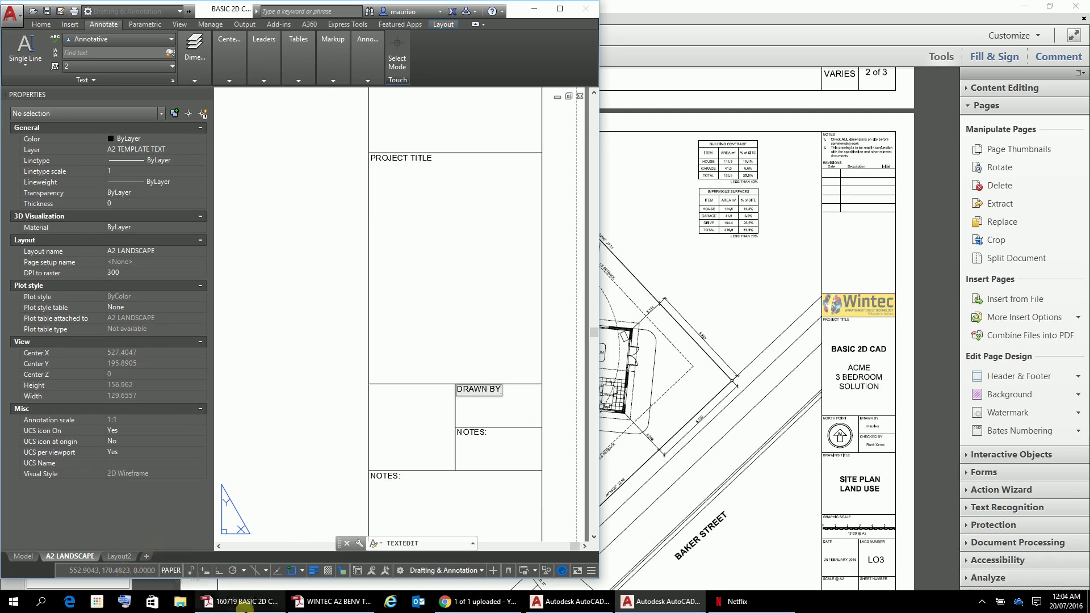
pyautogui.press('Return')
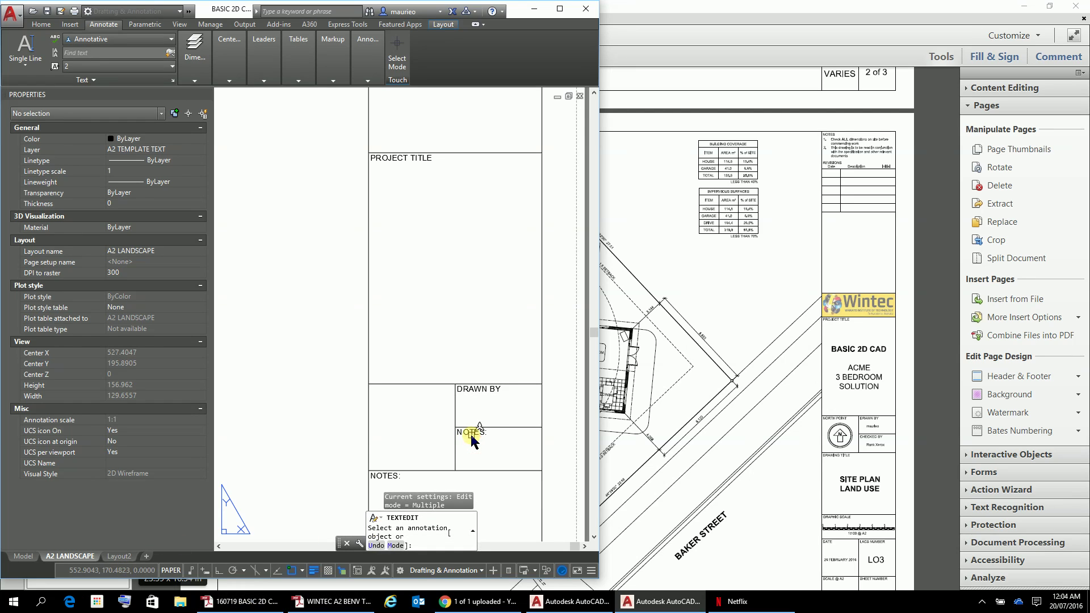
# Change the second NOTES: label to CEHCKED BY.
pyautogui.click(471, 439)
pyautogui.write('CEHCKED BY:')
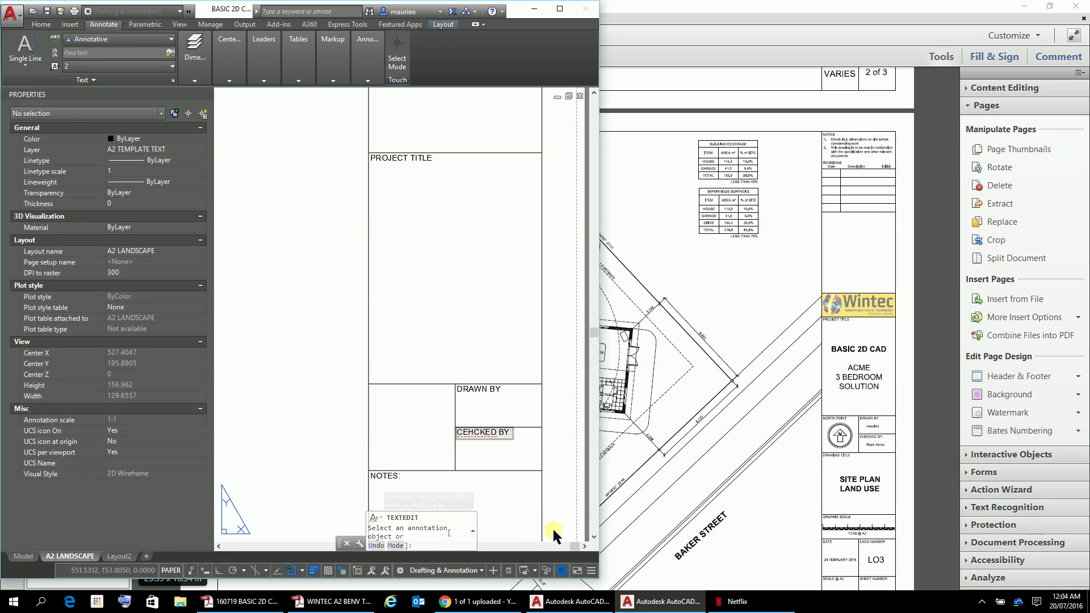
pyautogui.click(432, 422)
pyautogui.scroll(1, 463, 411)
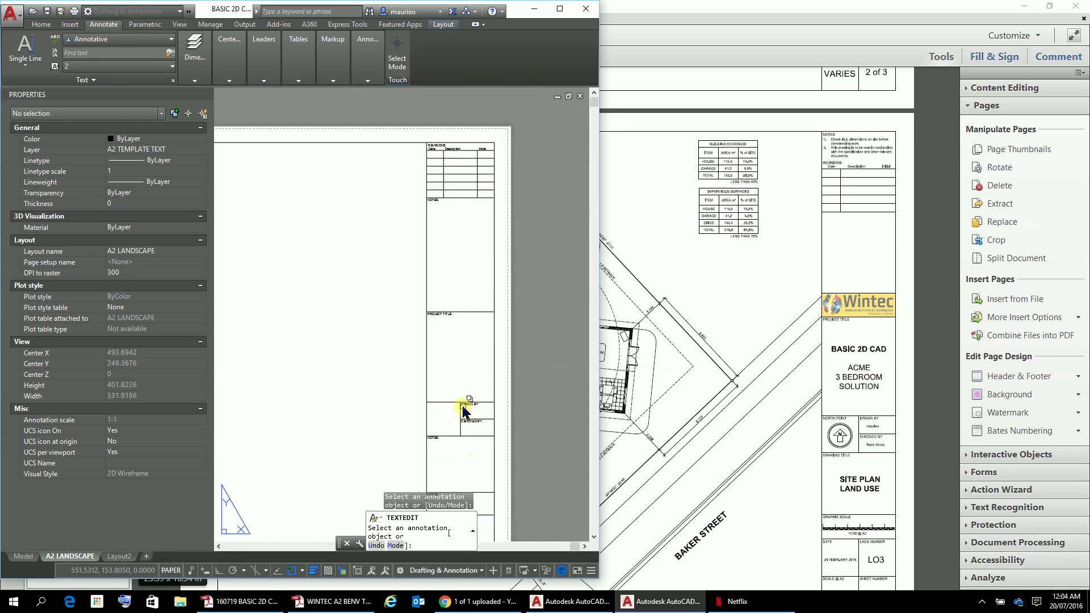
pyautogui.scroll(5, 463, 410)
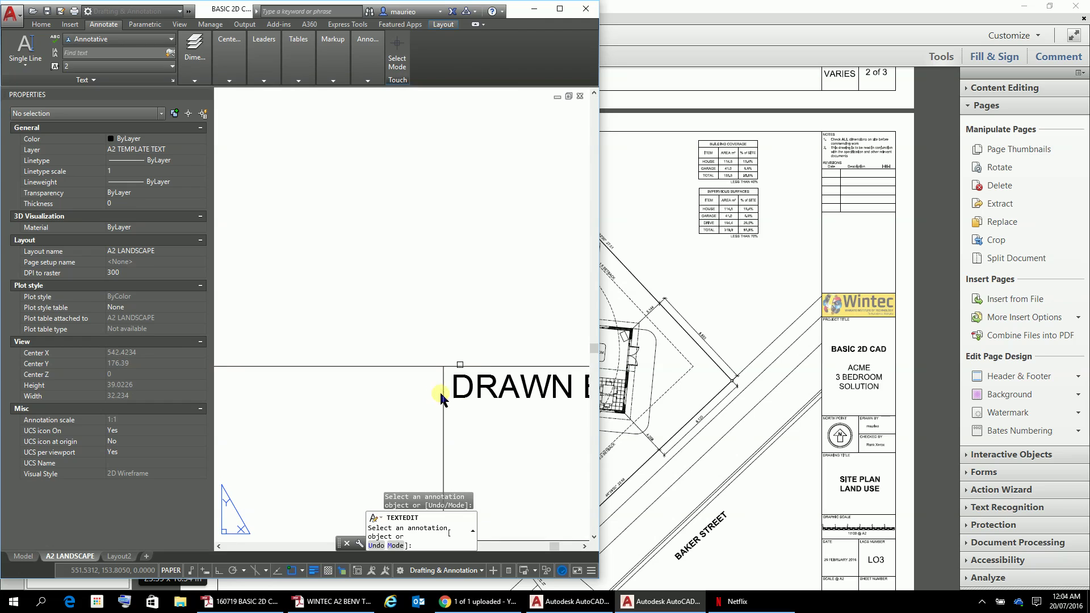
# Select the DRAWN BY label text without editing it.
pyautogui.click(466, 407)
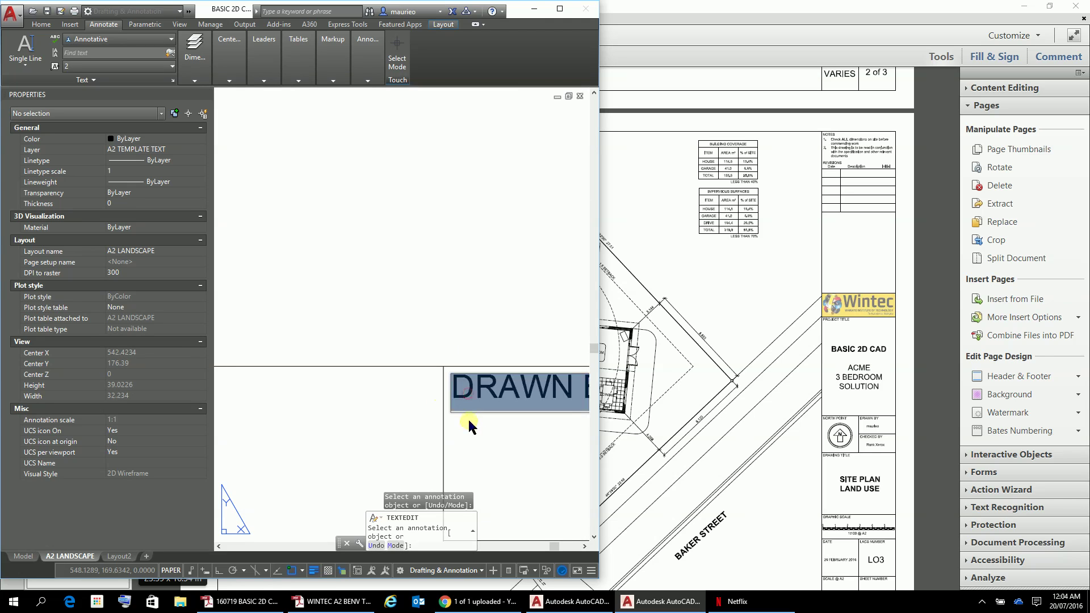
pyautogui.press('Escape')
pyautogui.press('Escape')
pyautogui.press('Escape')
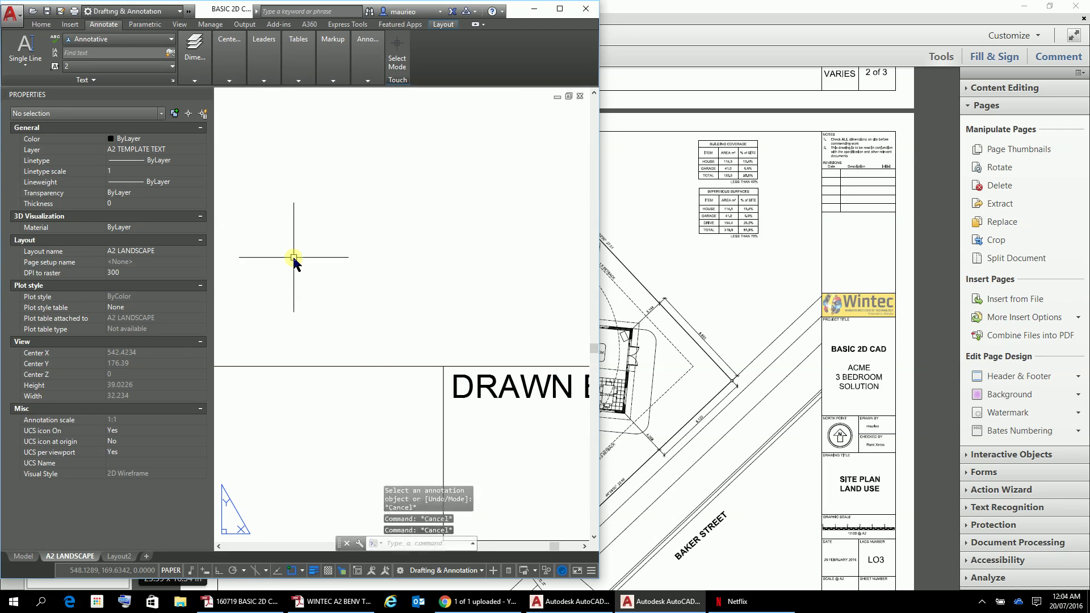
pyautogui.click(467, 388)
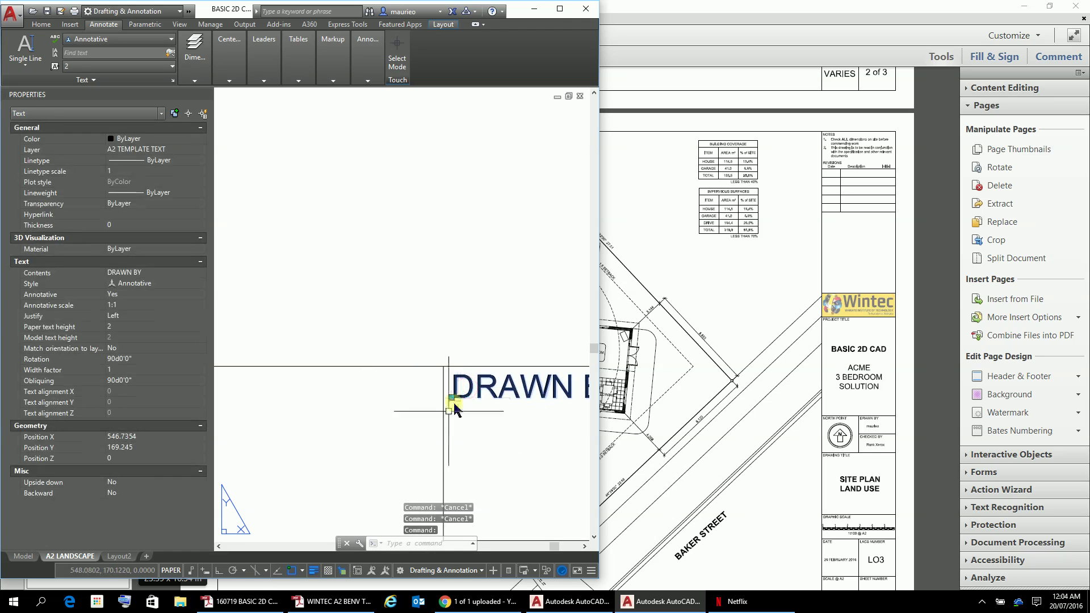
# Copy the DRAWN BY label with CP from its corner into the empty cell to its left.
pyautogui.write('CP')
pyautogui.press('Return')
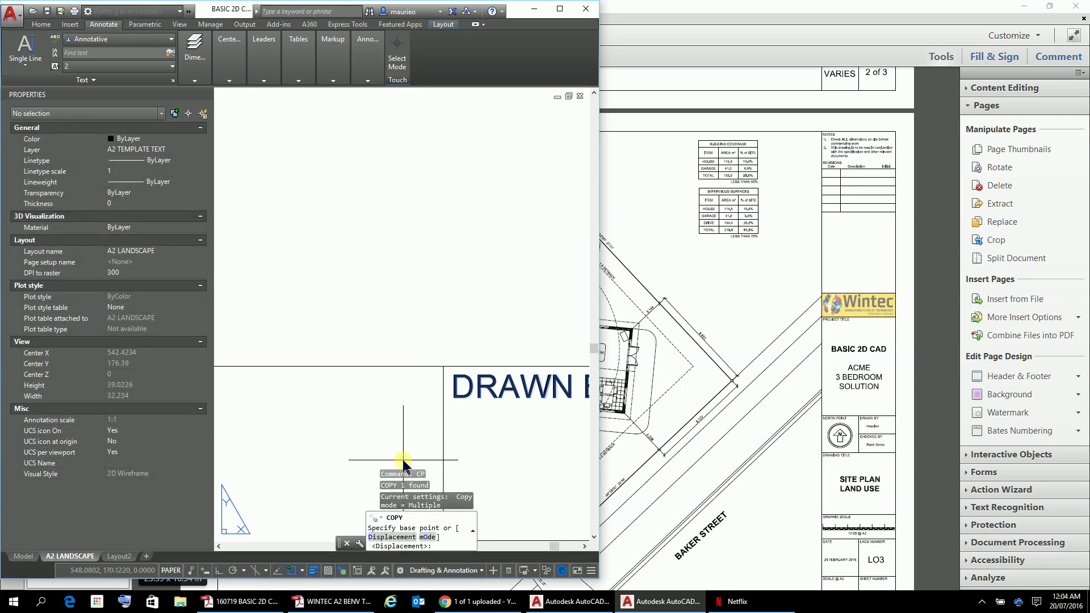
pyautogui.click(444, 367)
pyautogui.scroll(-5, 263, 344)
pyautogui.scroll(5, 437, 316)
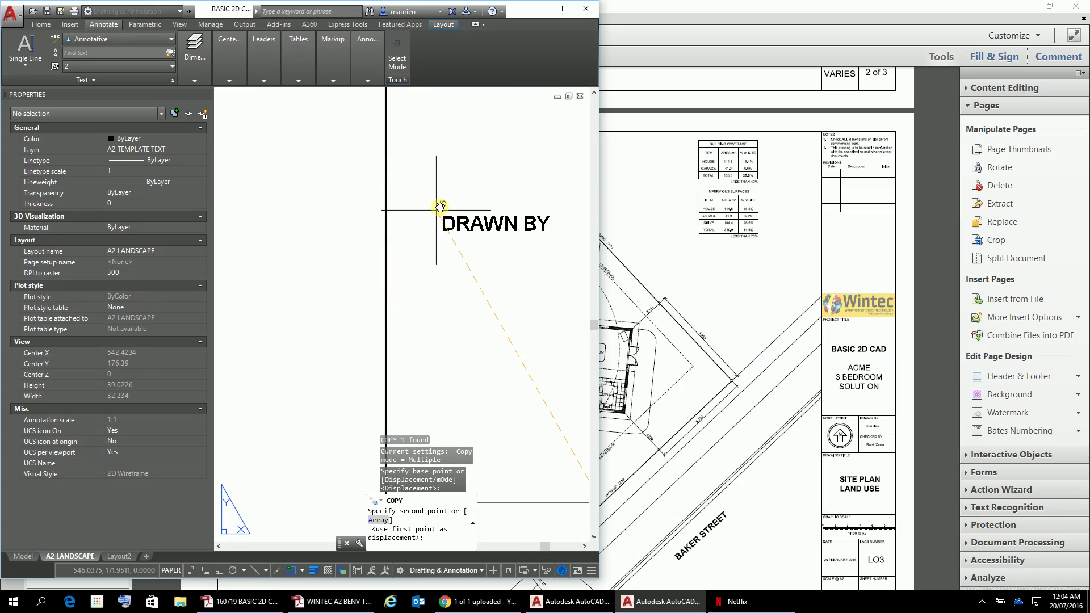
pyautogui.scroll(-5, 445, 285)
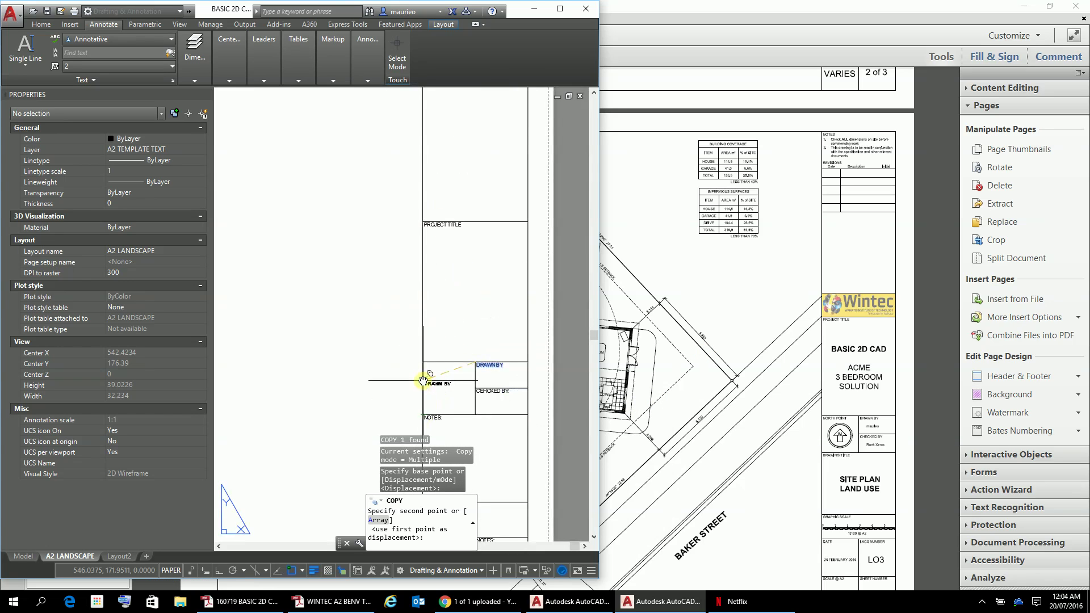
pyautogui.scroll(5, 423, 380)
pyautogui.moveTo(422, 377); pyautogui.dragTo(419, 308, button='middle')
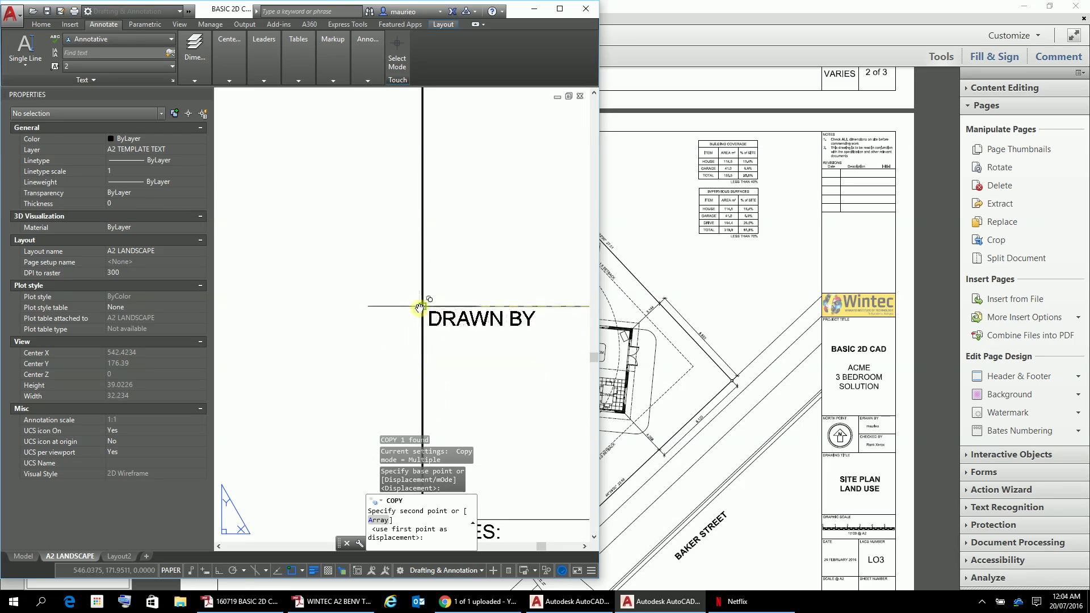
pyautogui.click(422, 307)
pyautogui.scroll(-5, 363, 375)
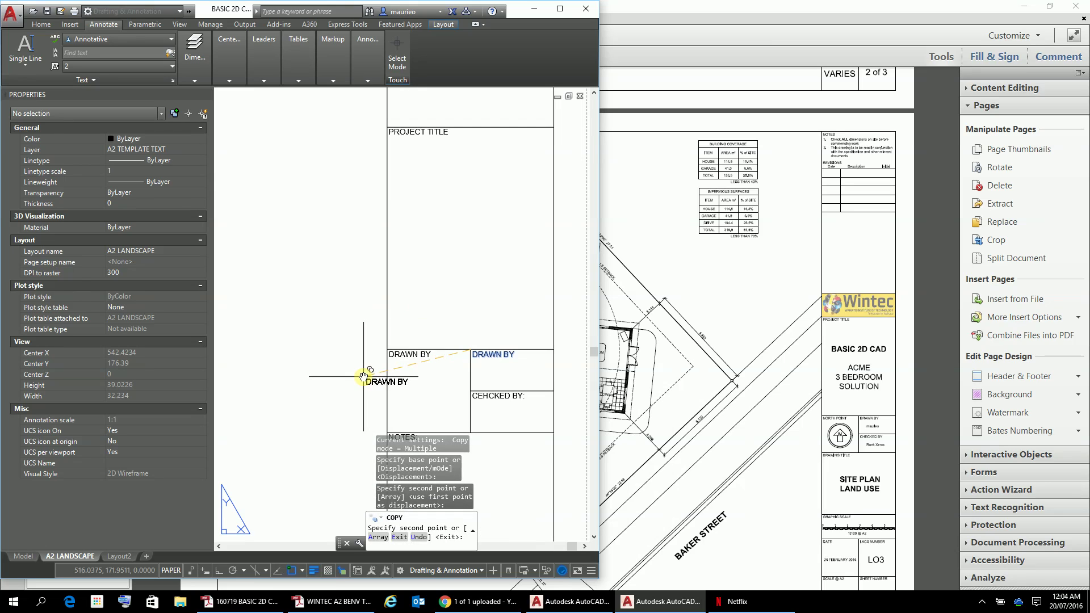
pyautogui.scroll(-3, 432, 125)
pyautogui.scroll(3, 401, 175)
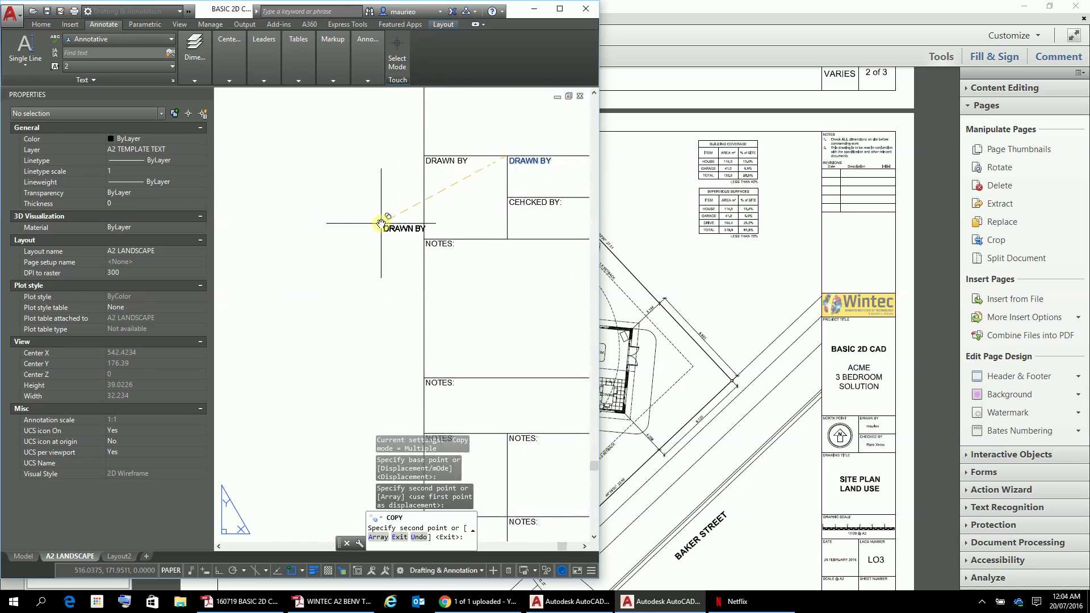
pyautogui.press('Escape')
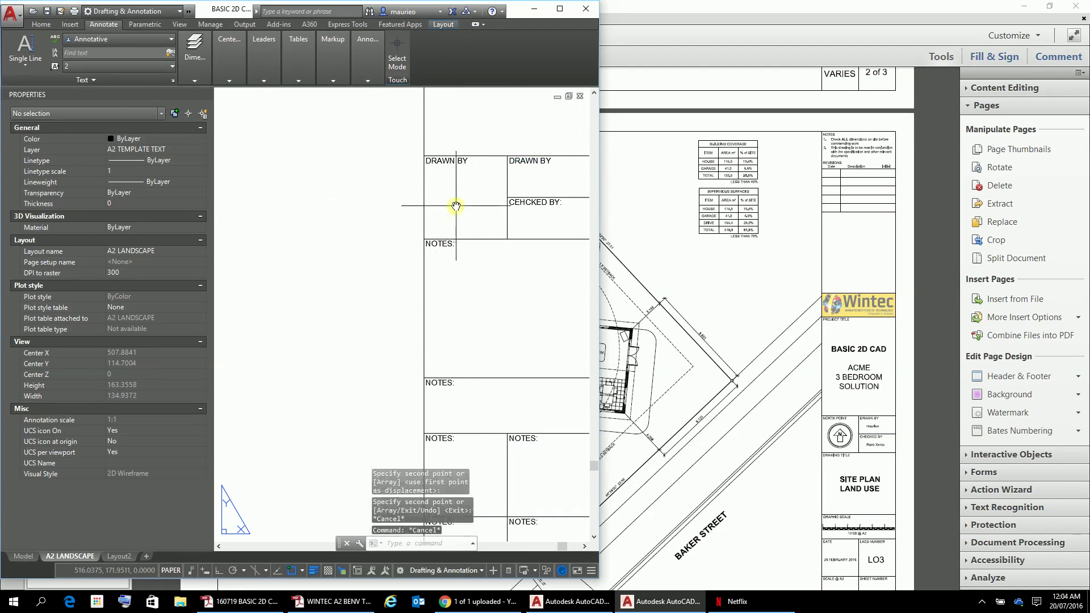
pyautogui.scroll(6, 463, 129)
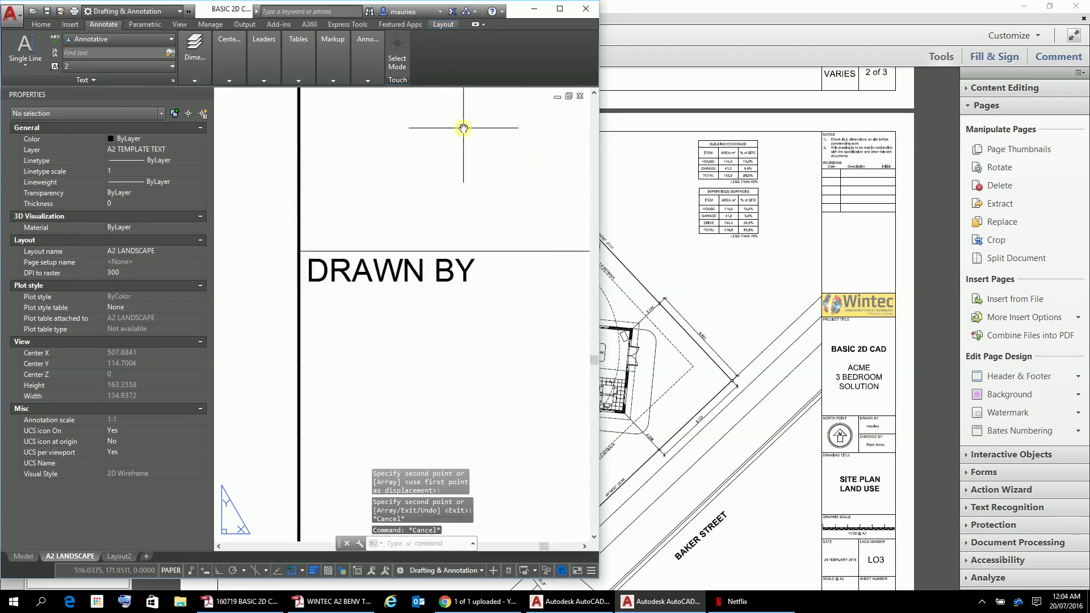
# Replace the copied label's DRAWN BY text with NORTH POINT.
pyautogui.doubleClick(394, 267)
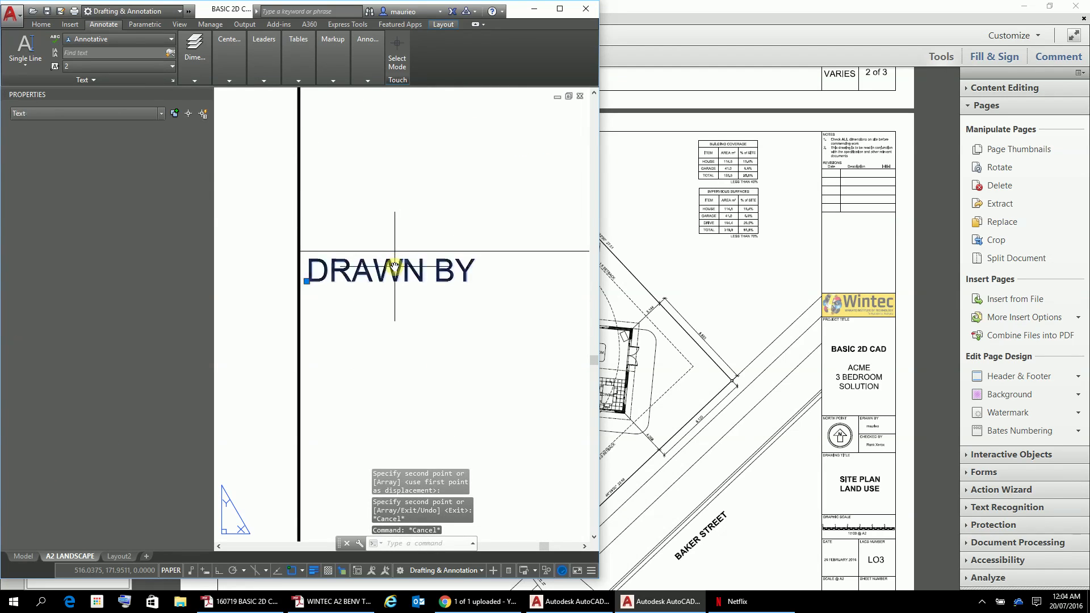
pyautogui.click(466, 281)
pyautogui.press('BackSpace')
pyautogui.press('BackSpace')
pyautogui.press('BackSpace')
pyautogui.press('BackSpace')
pyautogui.press('BackSpace')
pyautogui.press('BackSpace')
pyautogui.press('BackSpace')
pyautogui.press('BackSpace')
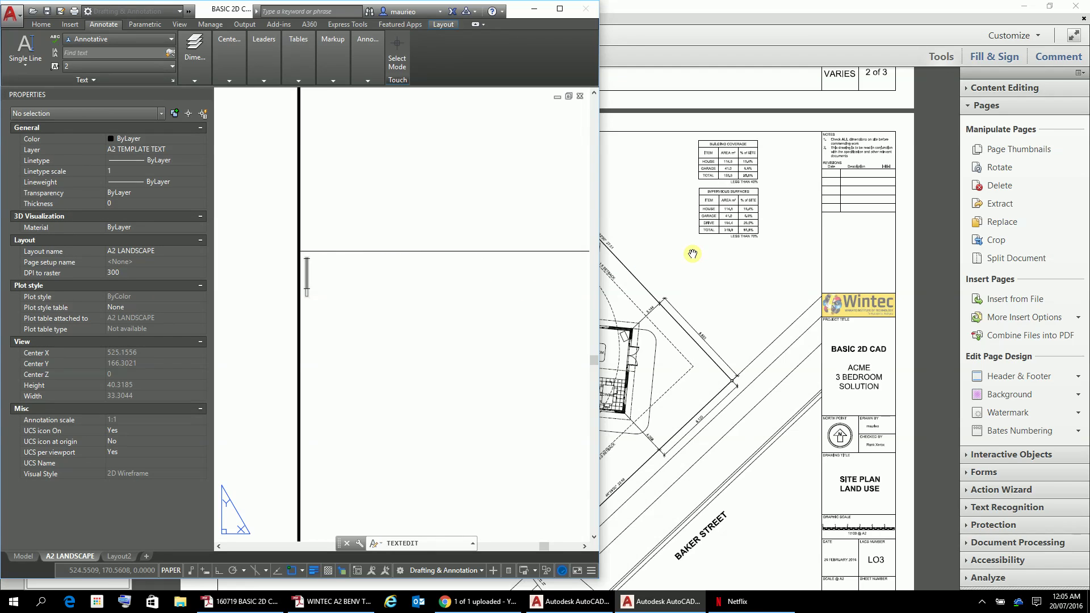
pyautogui.write('NORT')
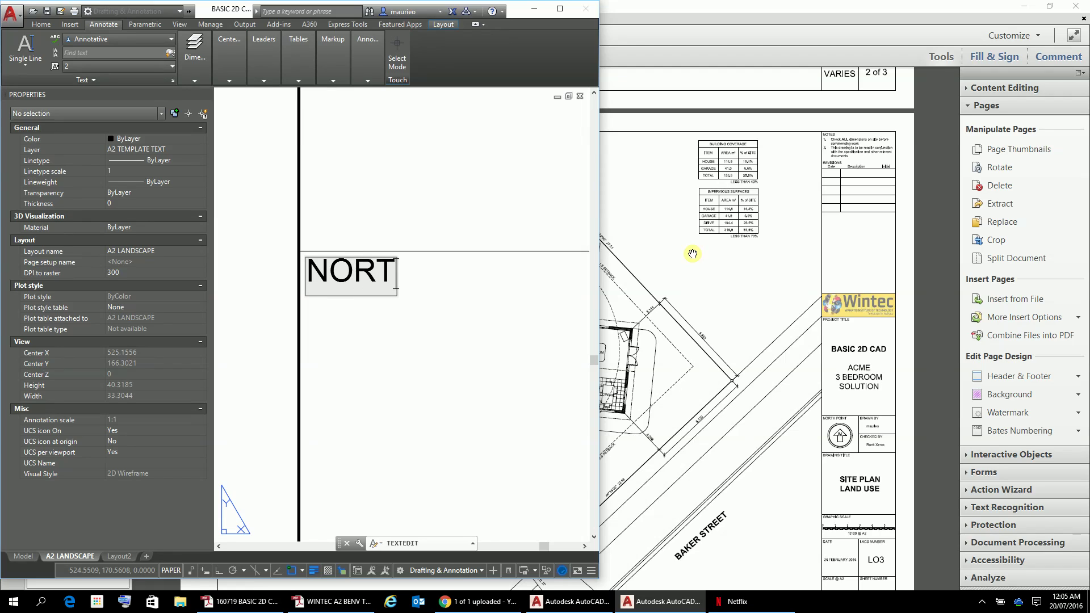
pyautogui.write('H POINT')
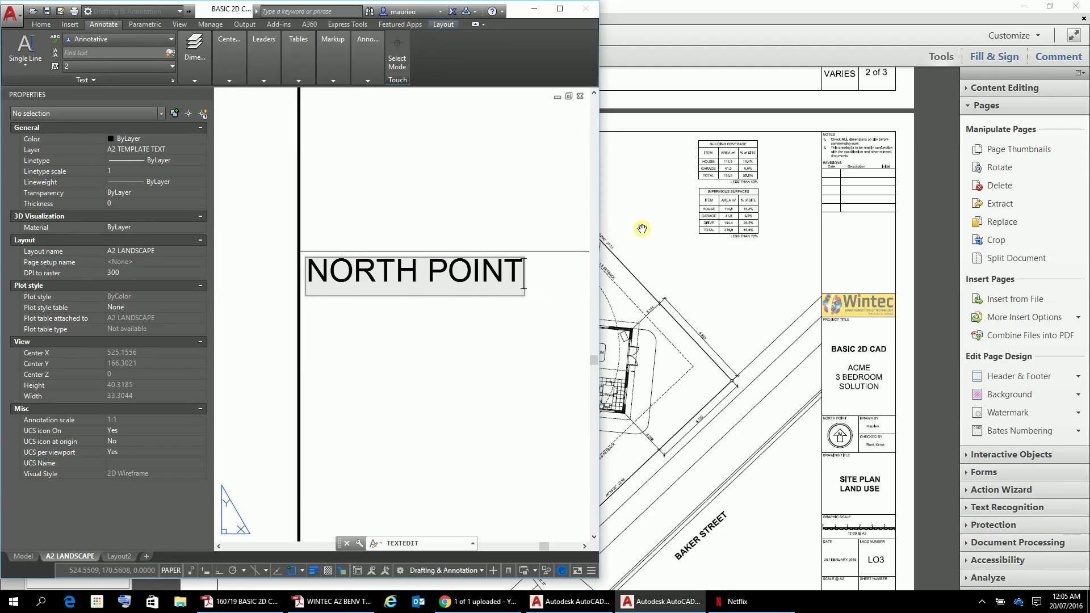
pyautogui.click(395, 335)
pyautogui.scroll(-4, 412, 318)
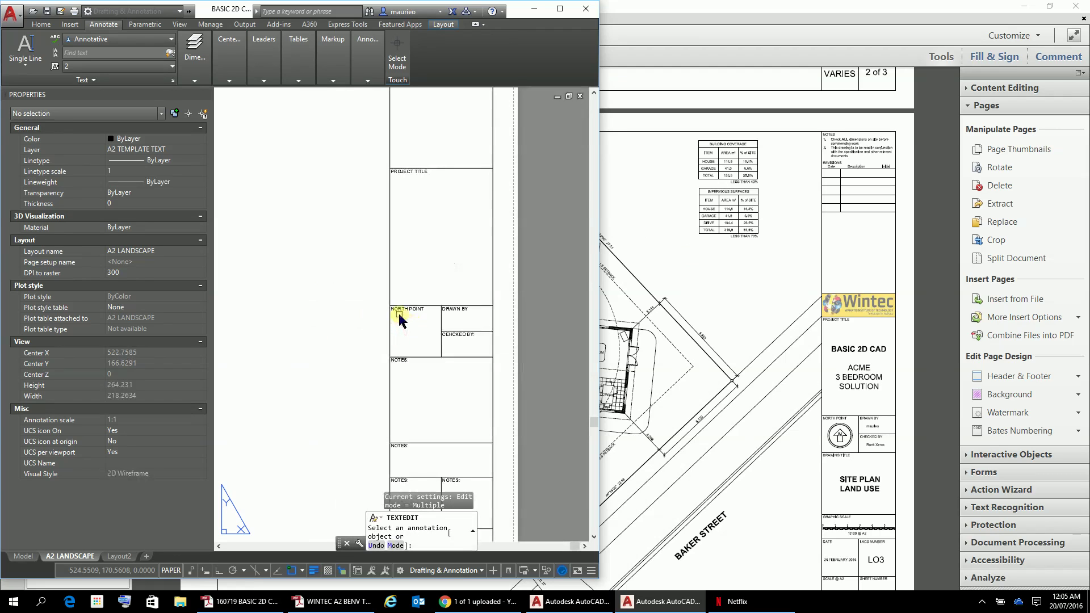
pyautogui.scroll(2, 421, 382)
pyautogui.moveTo(421, 382); pyautogui.dragTo(426, 97, button='middle')
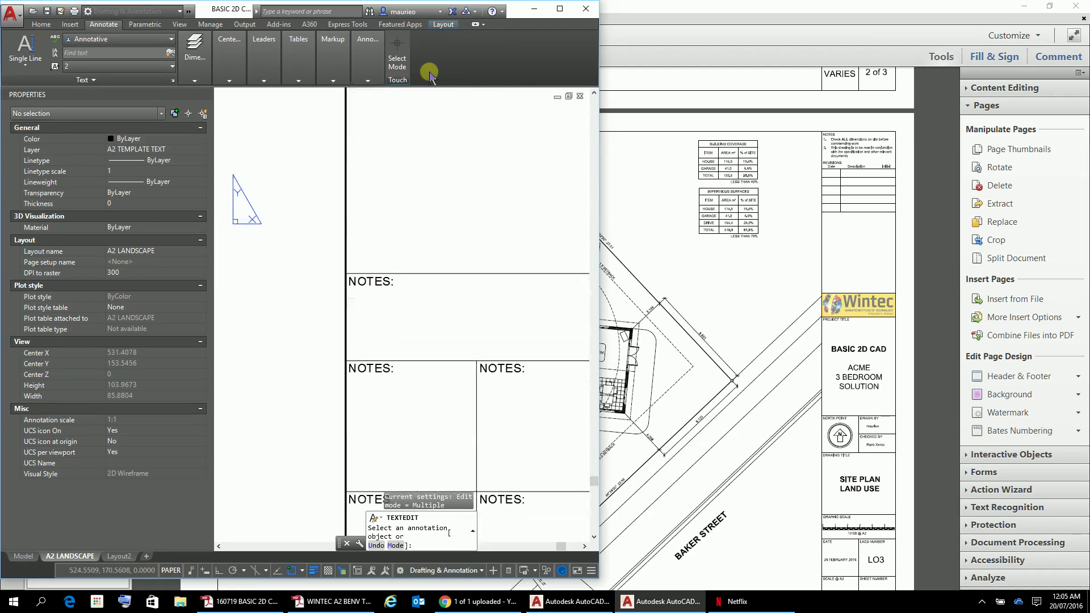
pyautogui.scroll(-3, 456, 261)
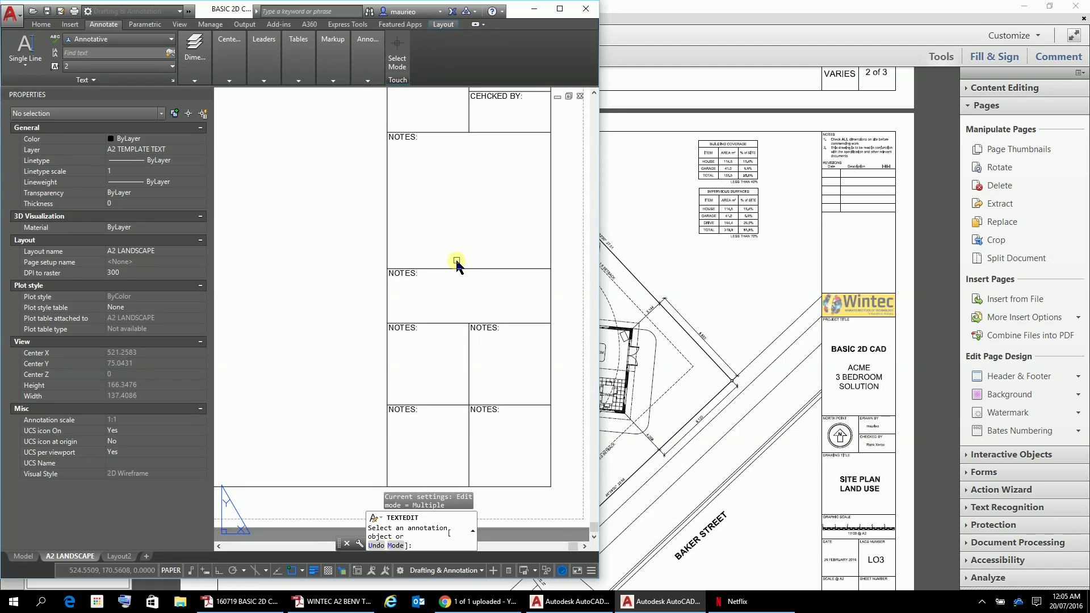
pyautogui.scroll(2, 435, 476)
pyautogui.moveTo(445, 127); pyautogui.dragTo(431, 271, button='middle')
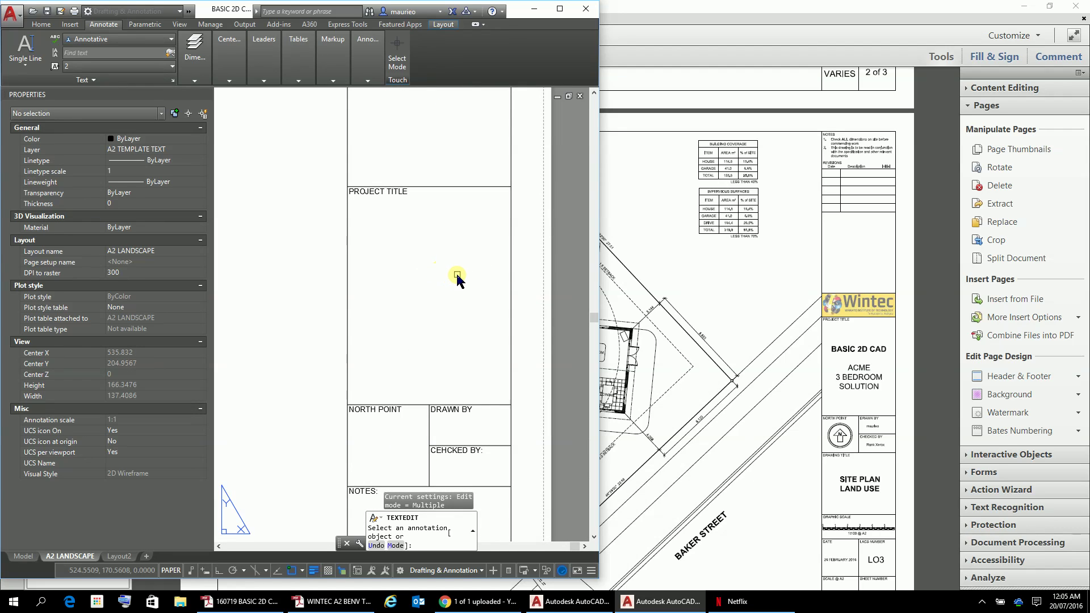
pyautogui.scroll(-2, 416, 260)
pyautogui.moveTo(408, 254); pyautogui.dragTo(428, 151, button='middle')
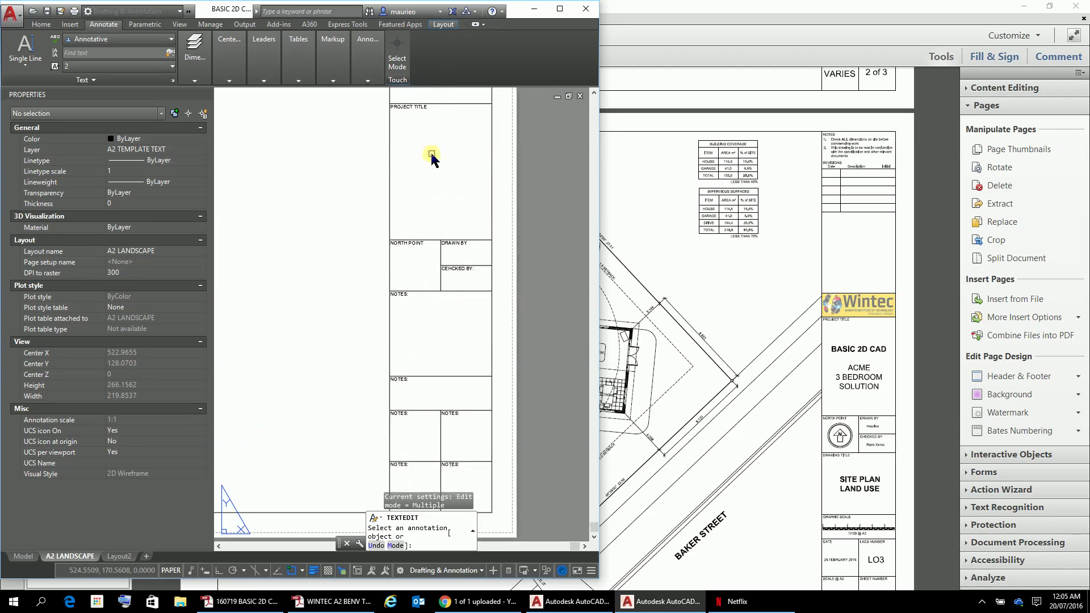
pyautogui.moveTo(426, 407); pyautogui.dragTo(428, 319, button='middle')
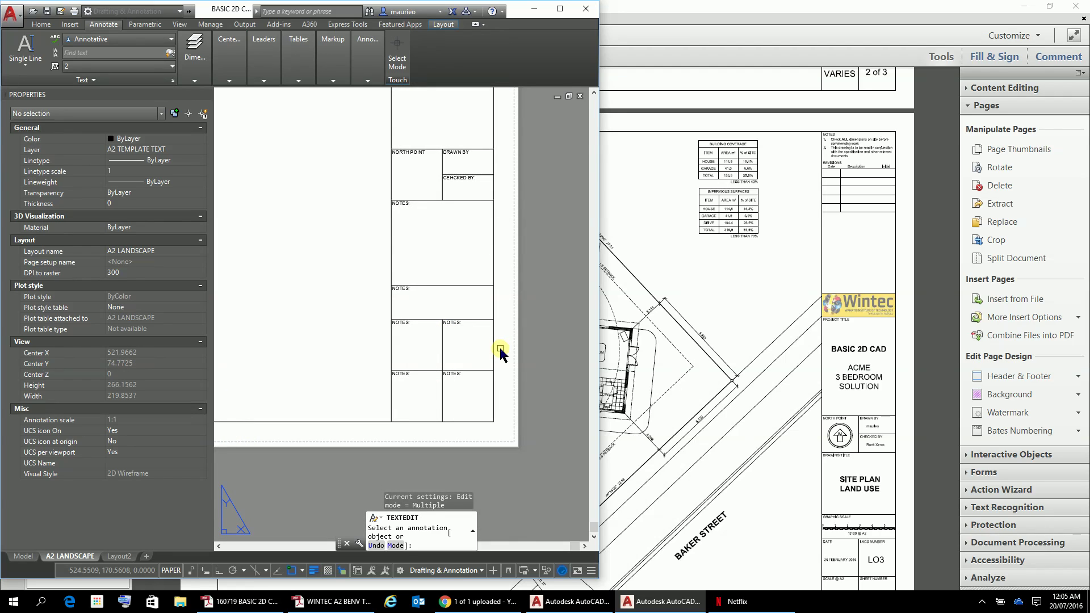